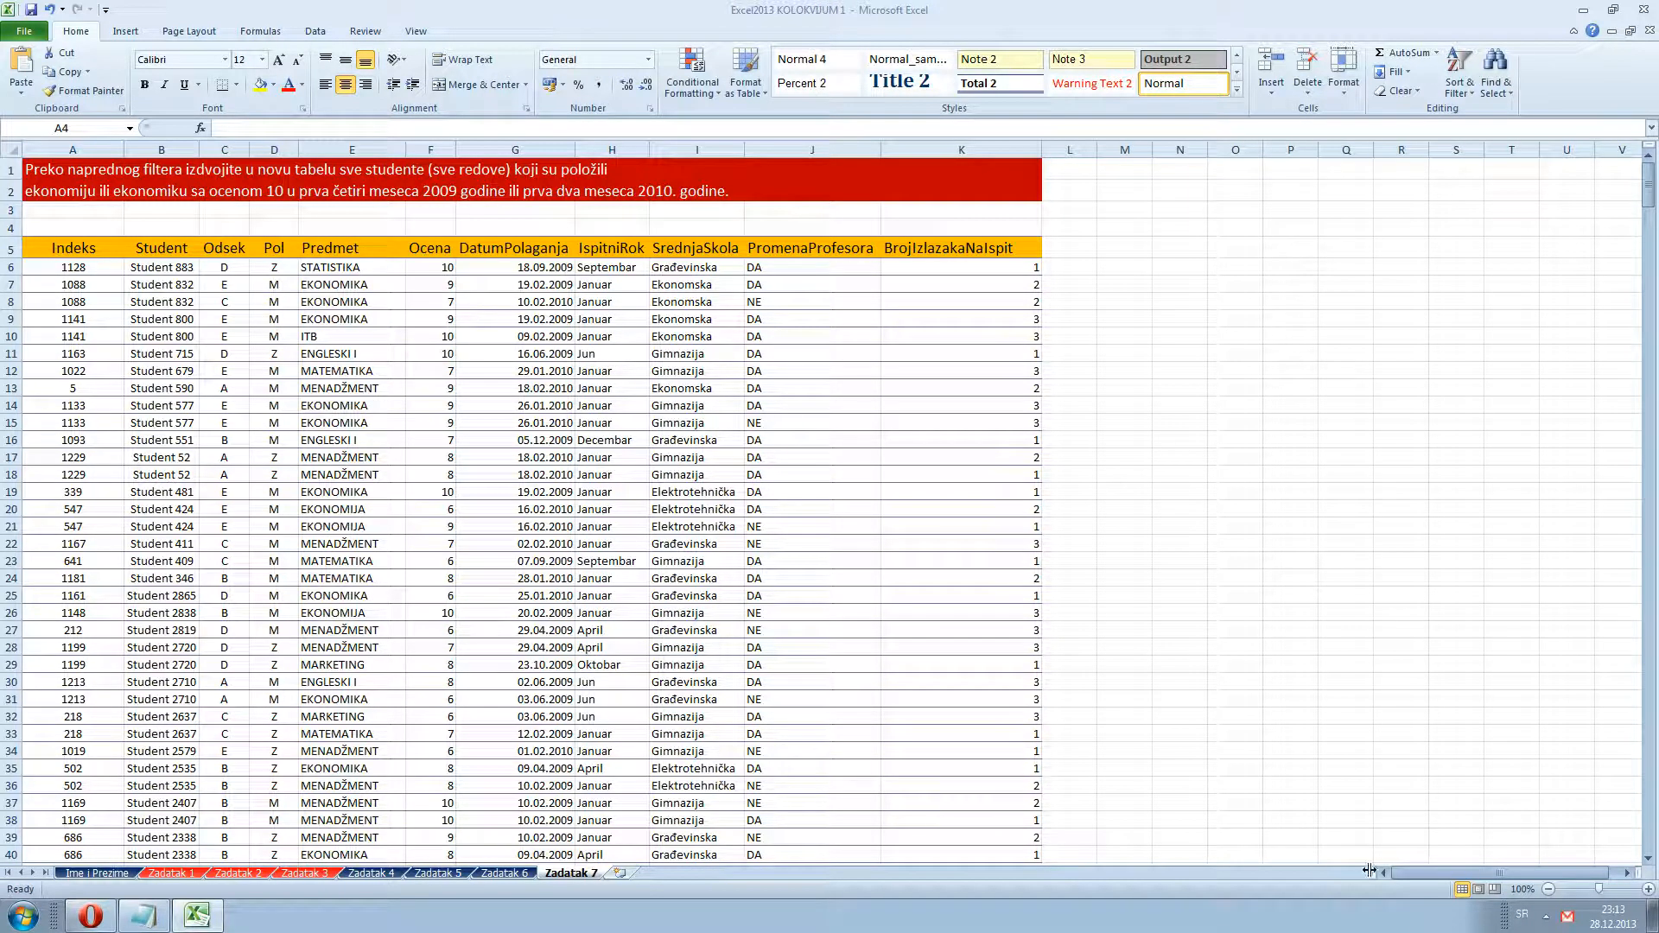
Copy the Predmet header from the student table into cell M5 to begin a criteria range
click(1396, 874)
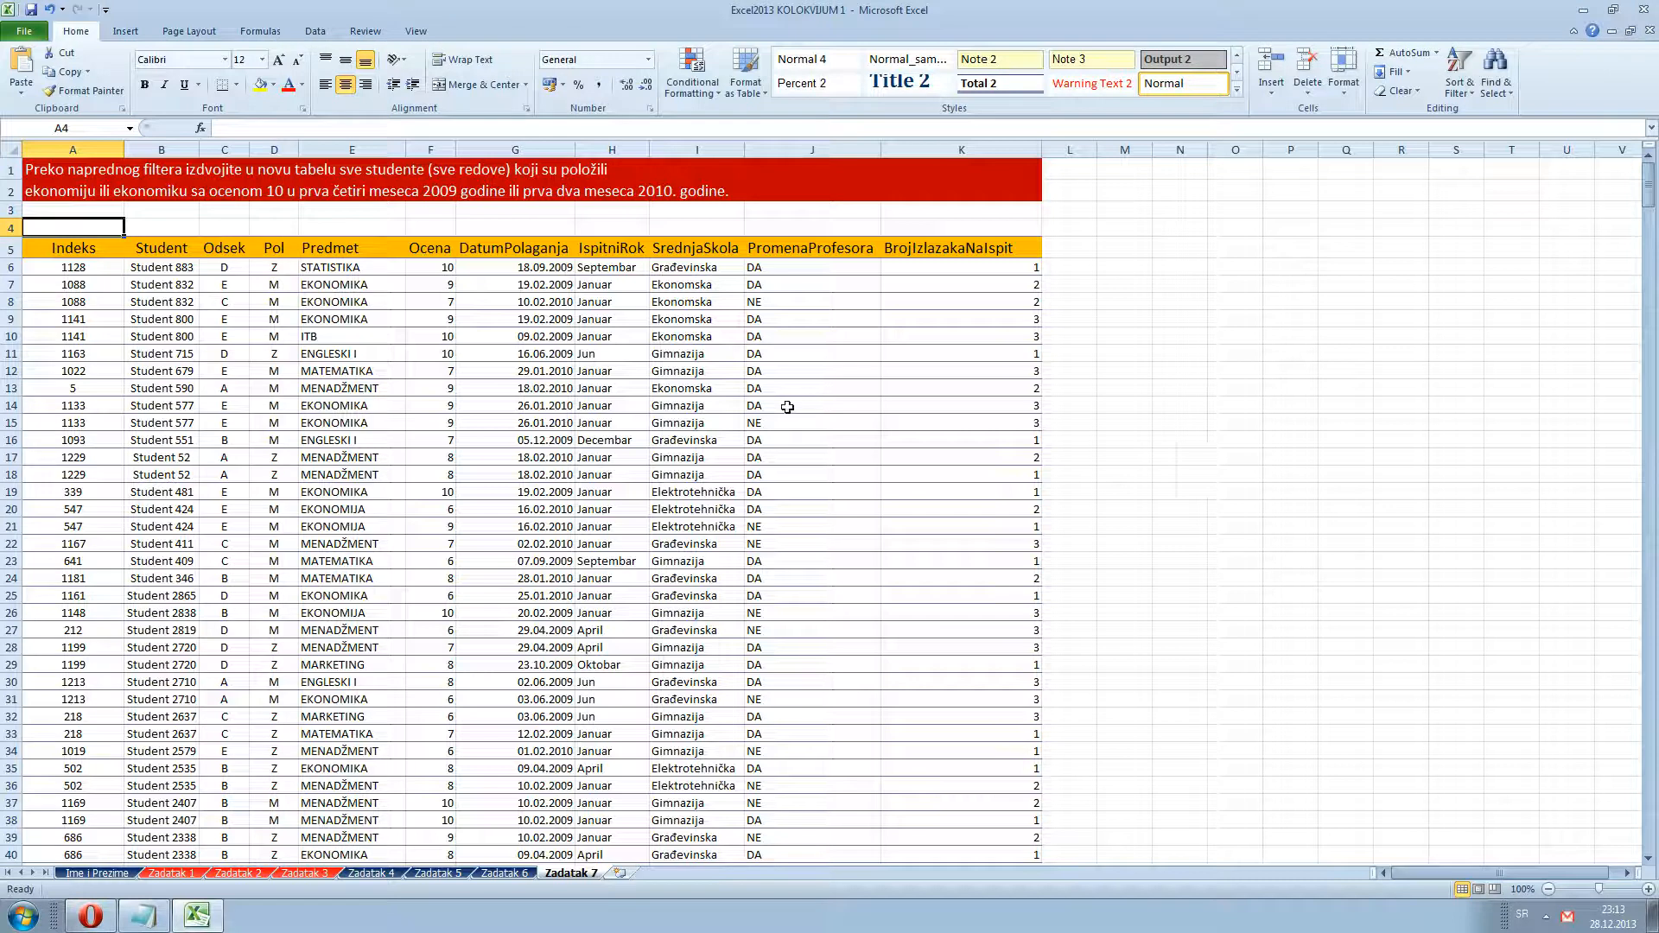
click(453, 343)
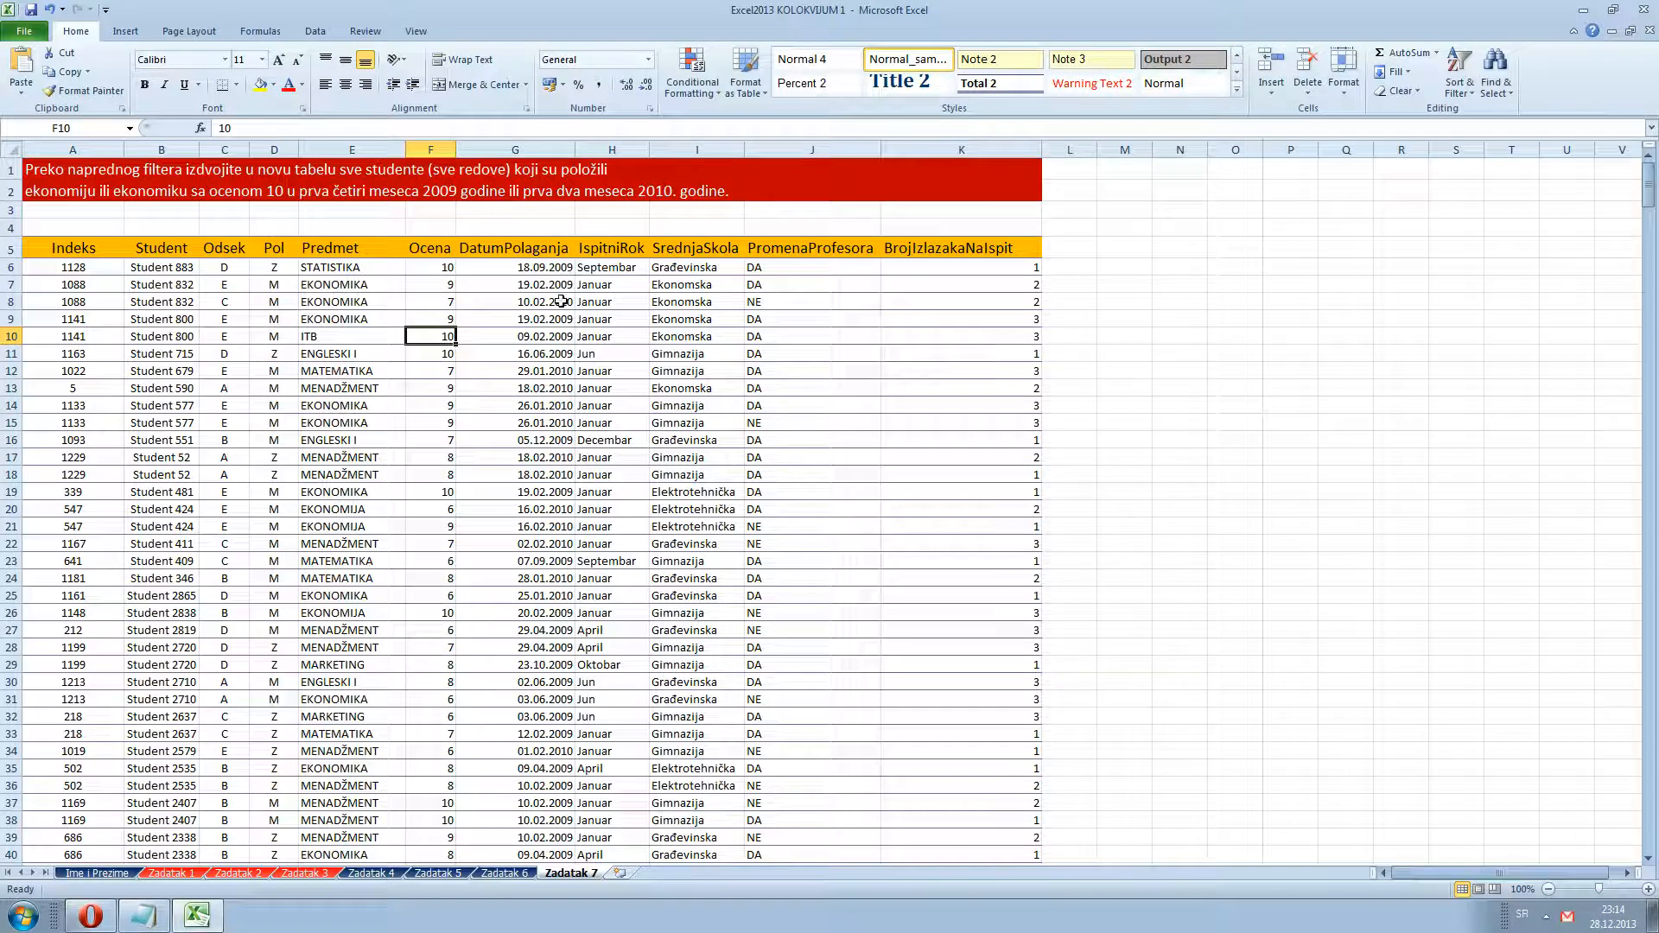
click(342, 254)
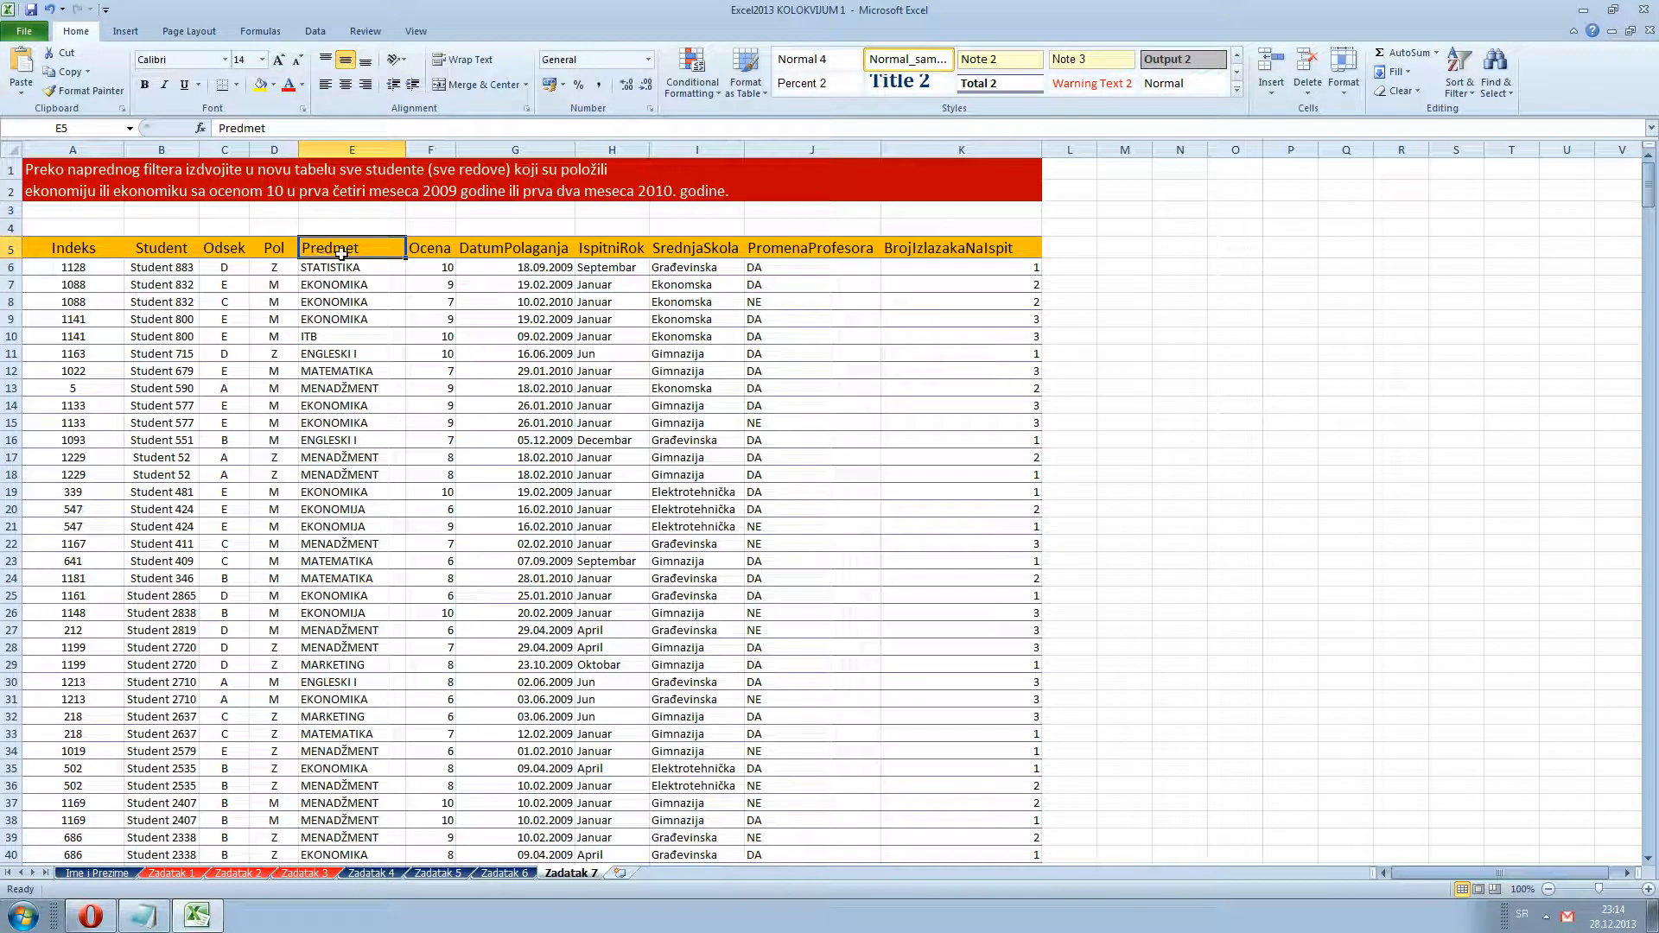
click(66, 72)
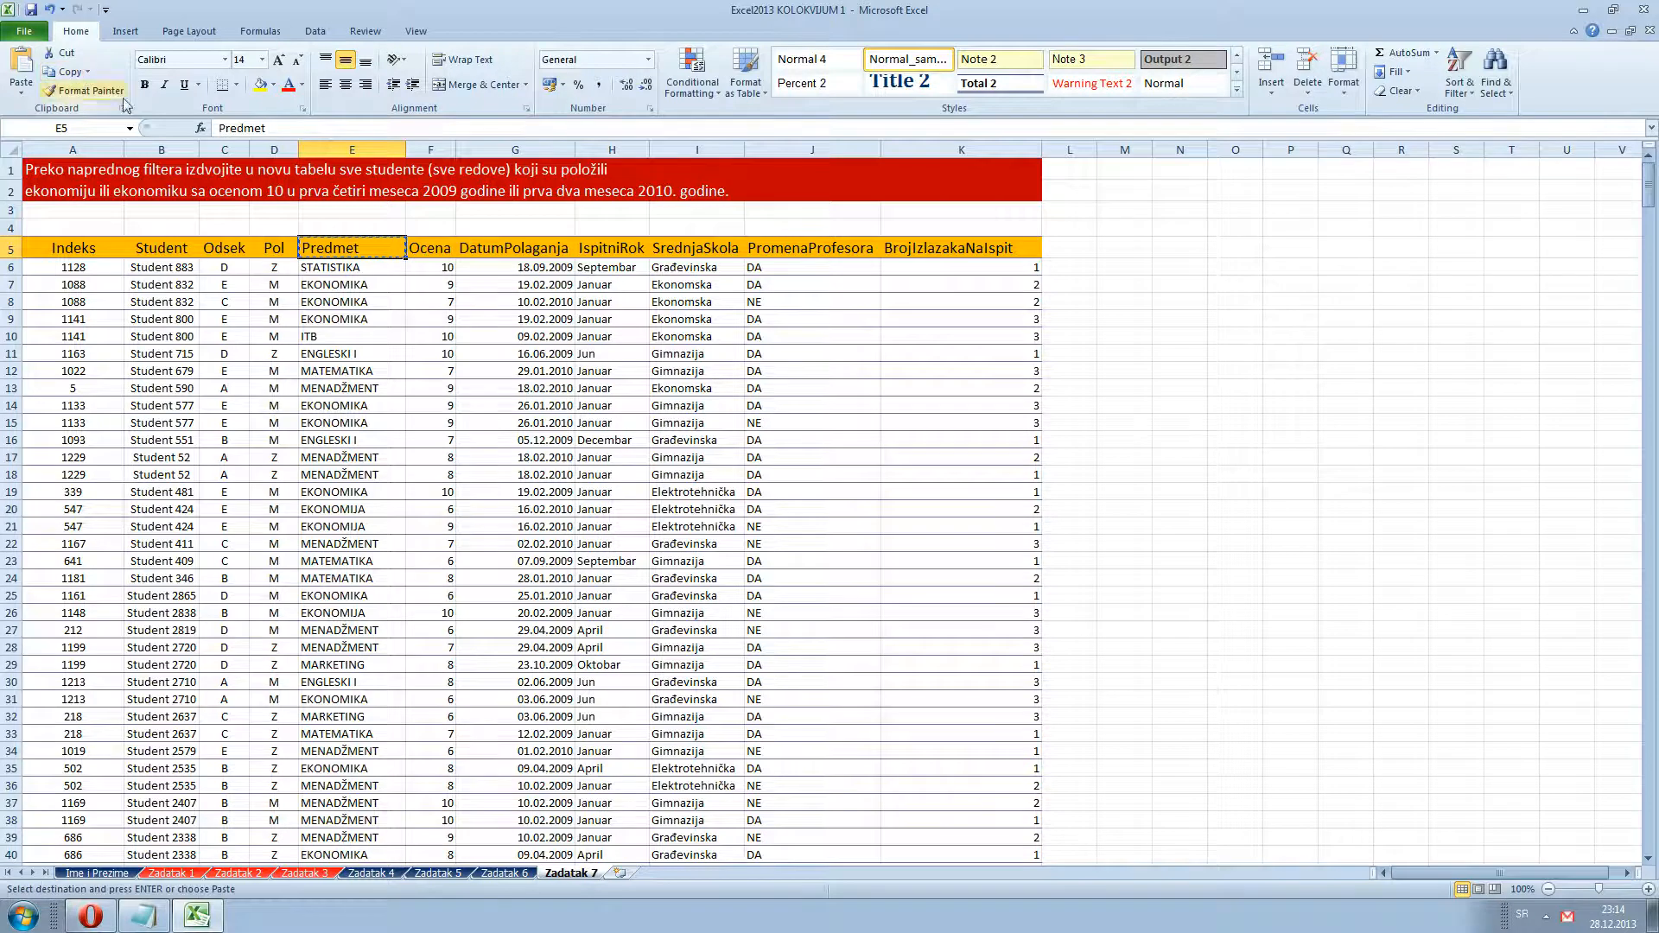
click(1181, 249)
click(1131, 249)
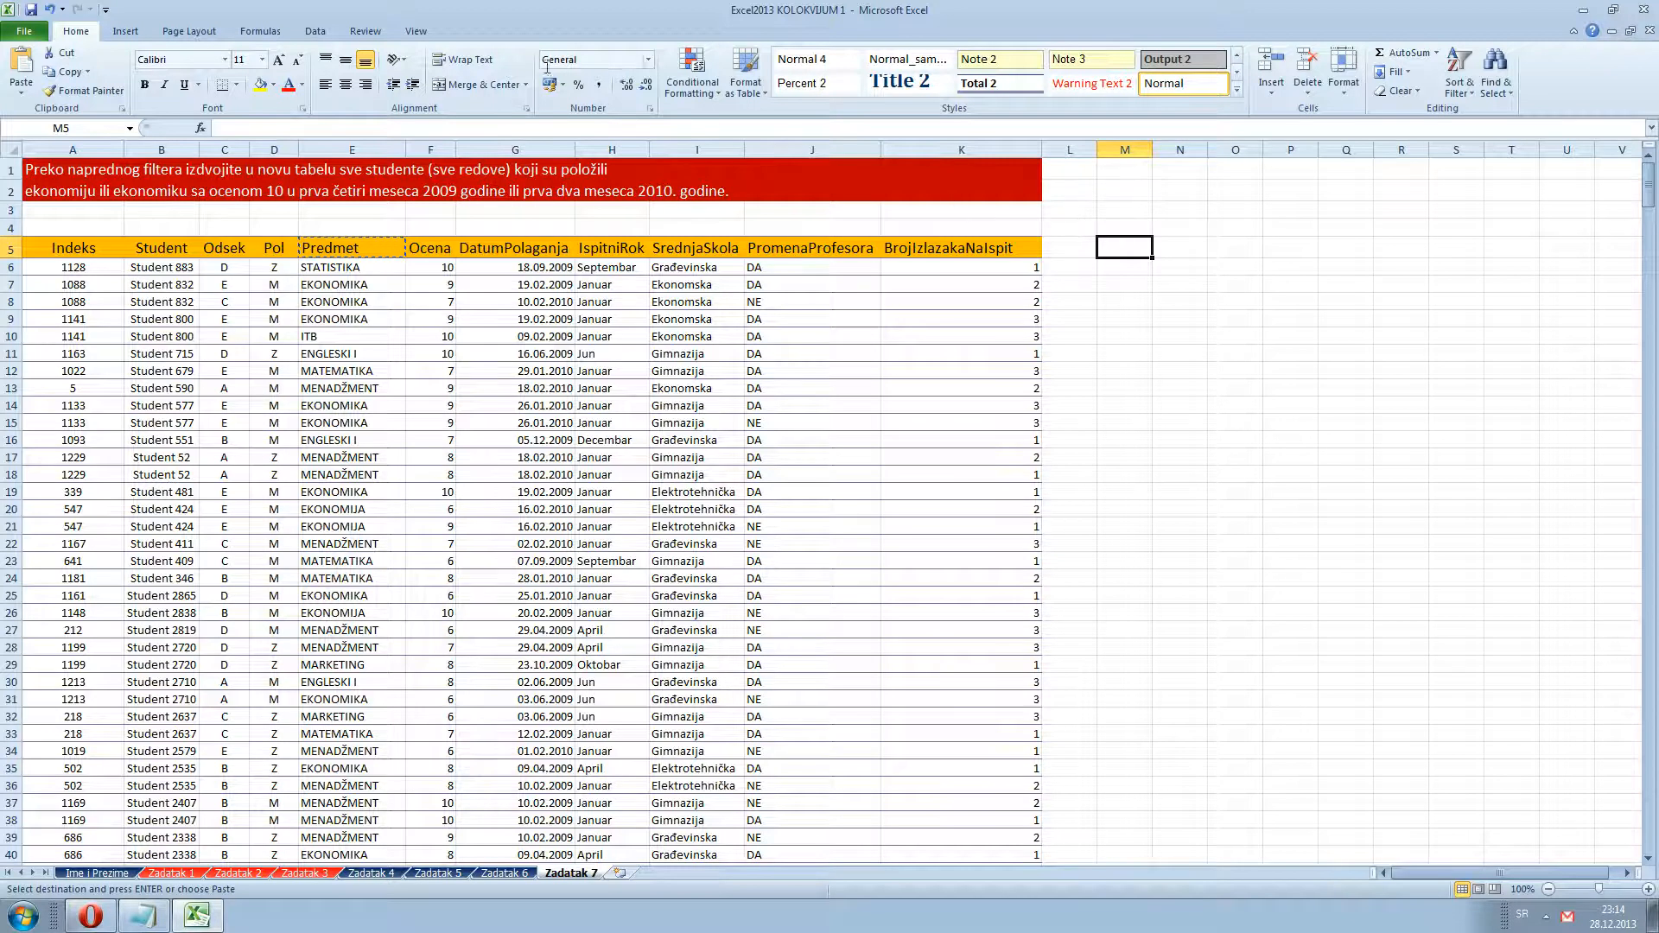
click(26, 65)
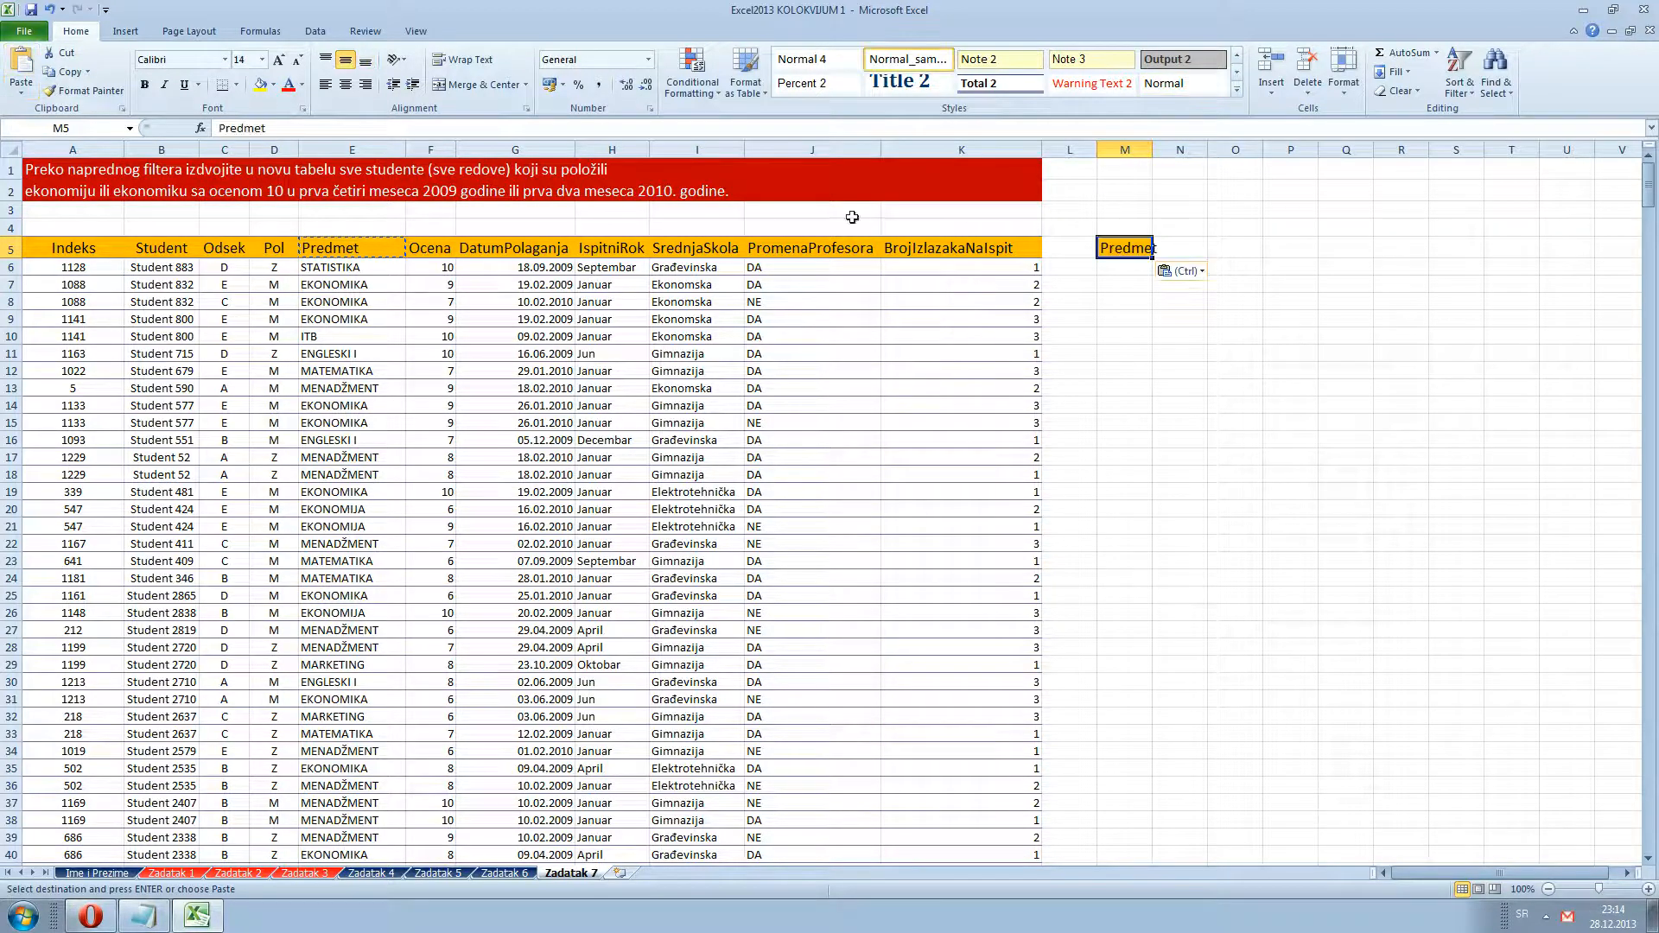
Fit column M to its header and narrow the empty spacer column L
double_click(1149, 142)
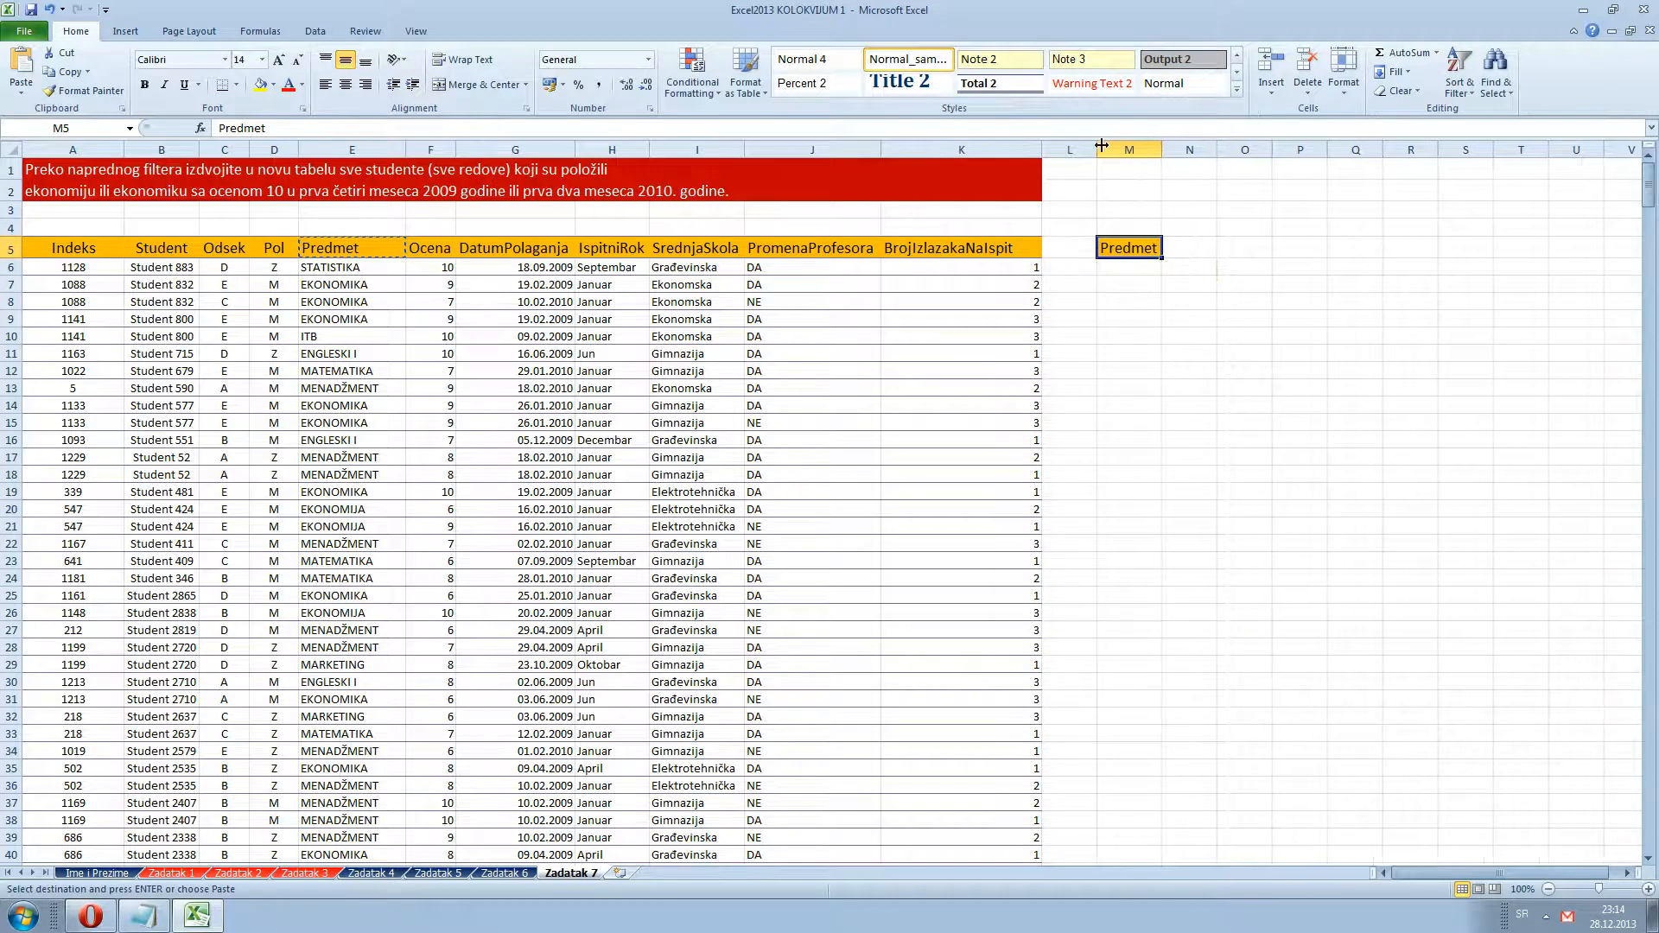
drag(1099, 146, 1066, 146)
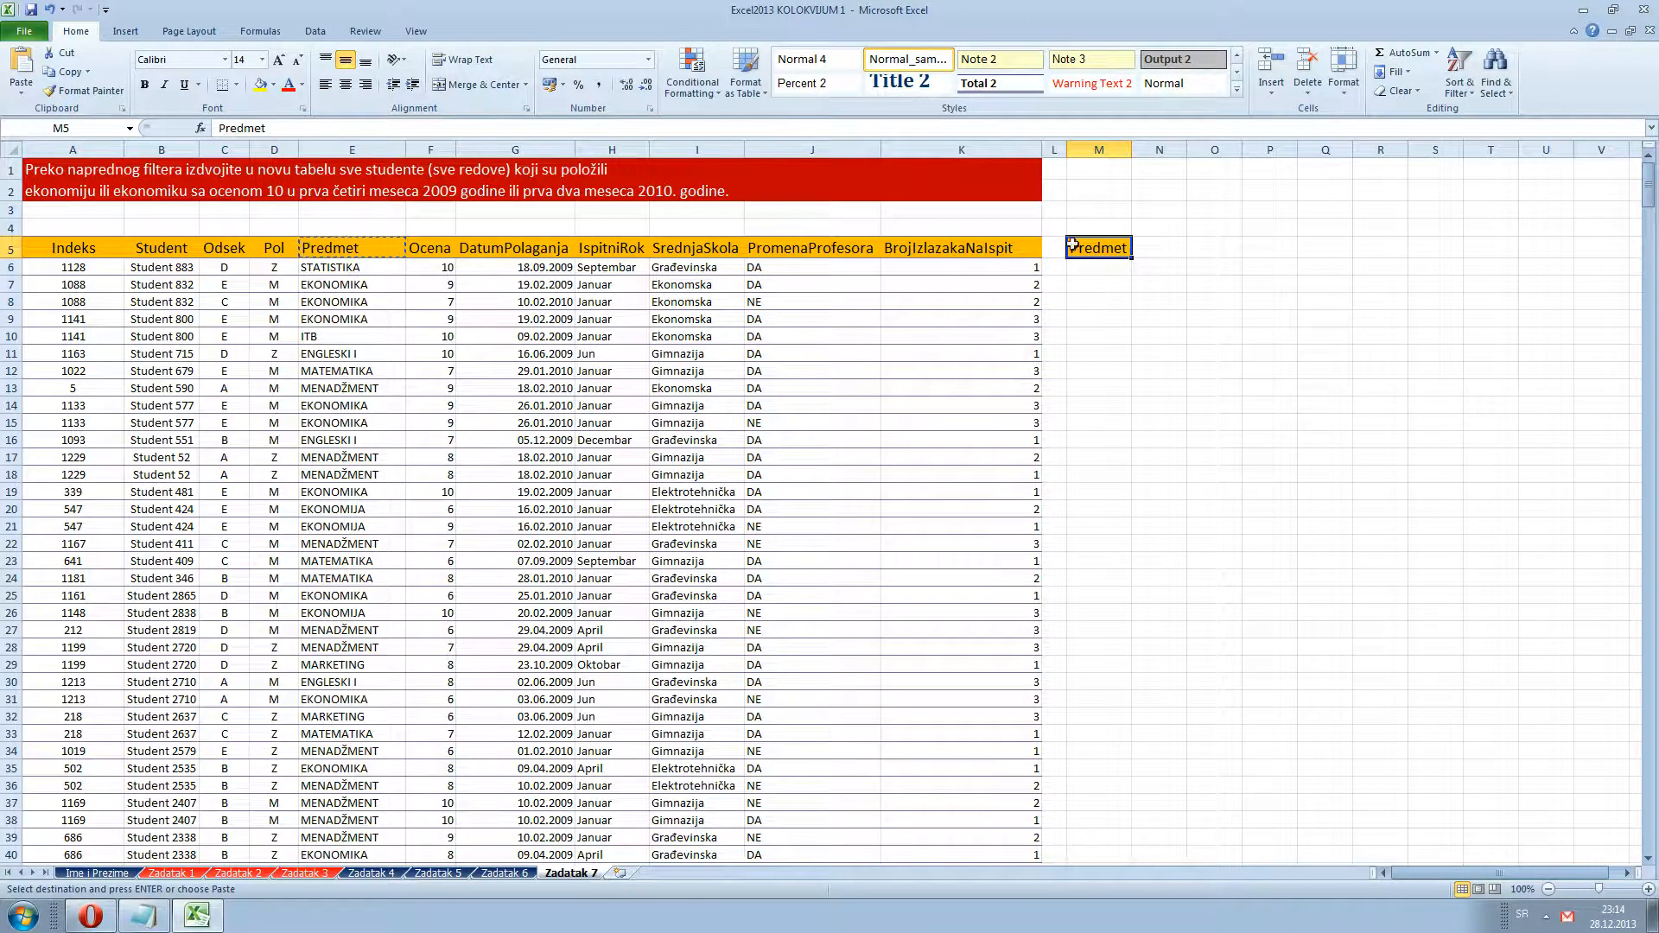
drag(1066, 150, 1070, 145)
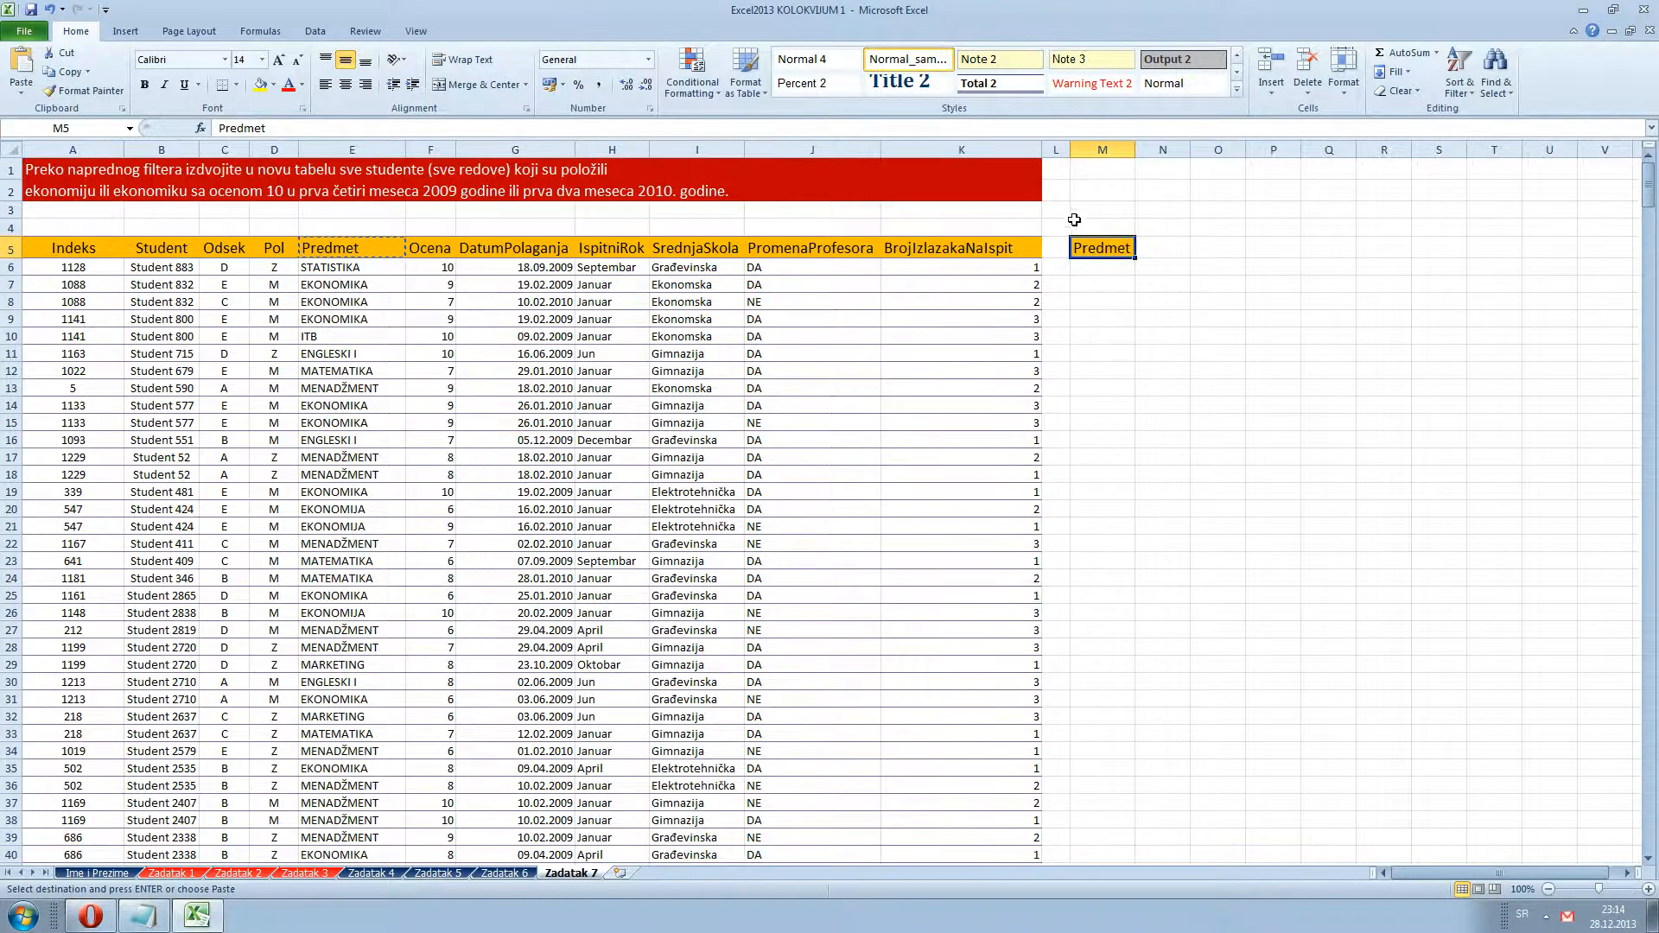
Copy EKONOMIKA from the Predmet column into M6, fit column M to it and fill the value down to M7
click(1104, 274)
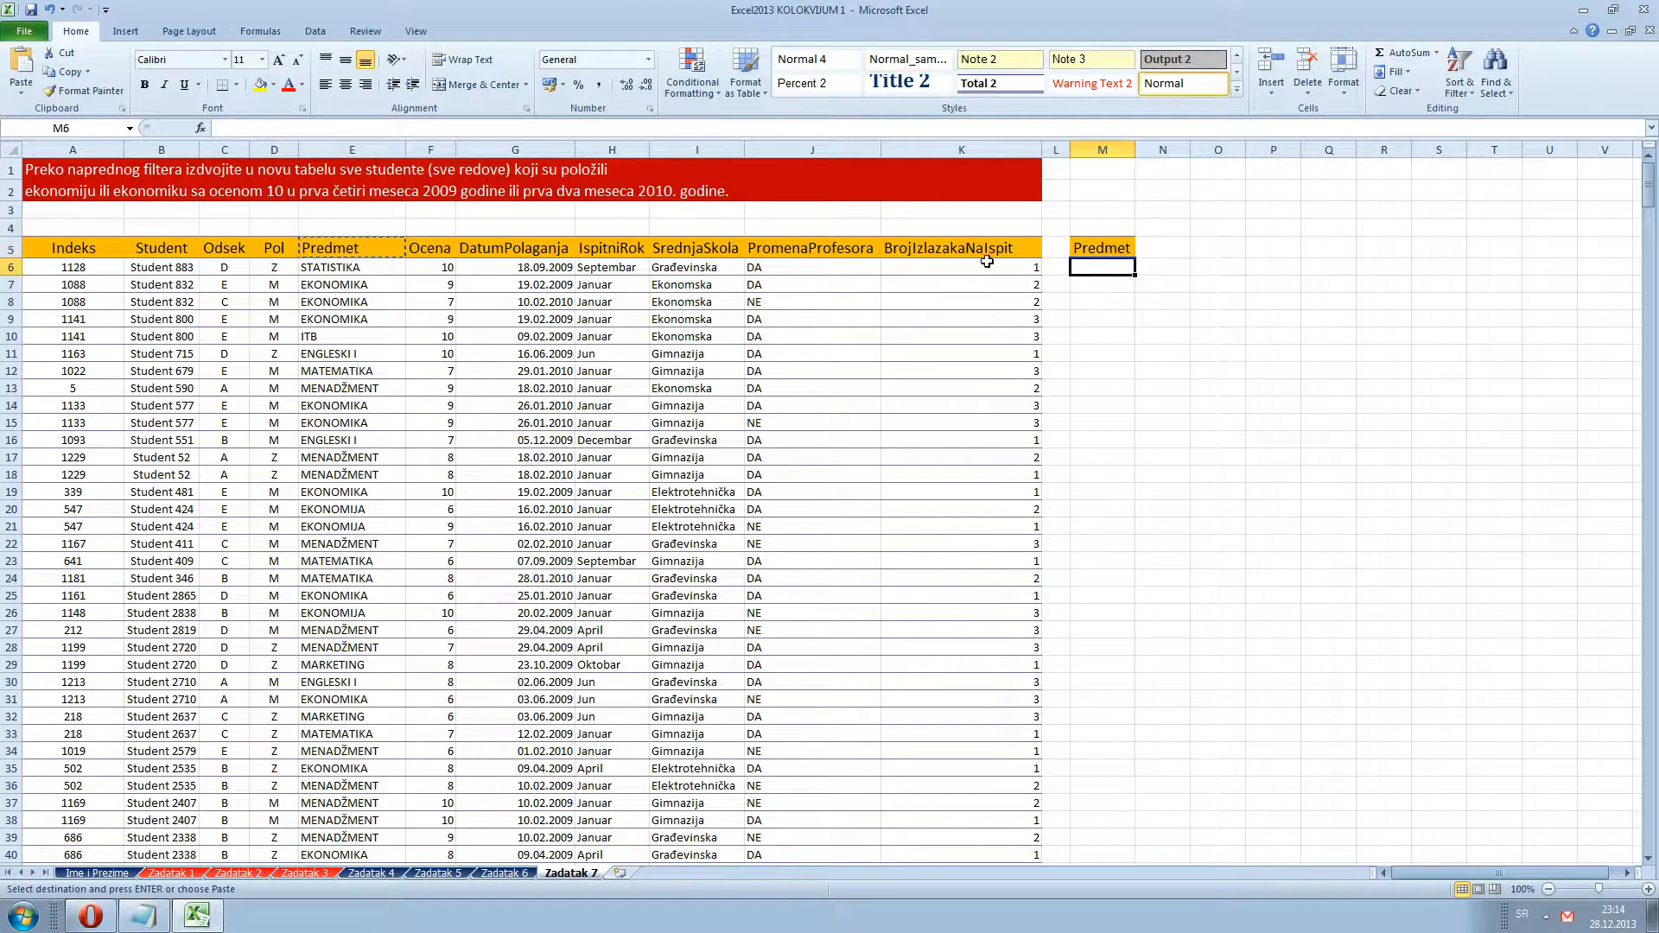
click(342, 288)
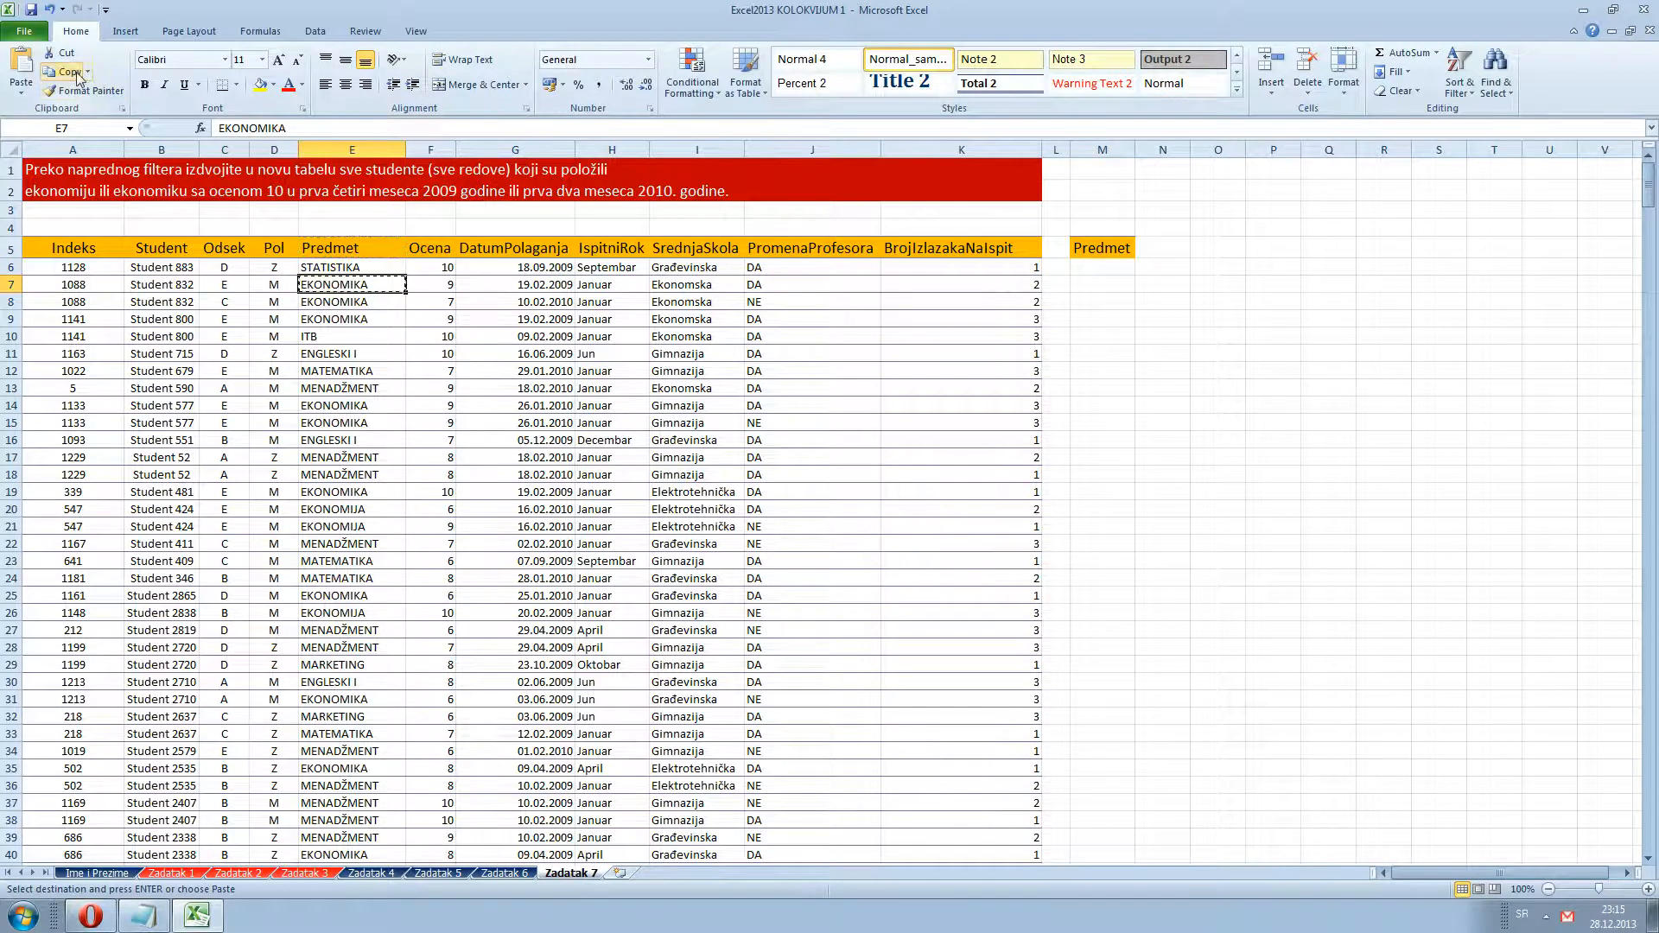
click(1110, 267)
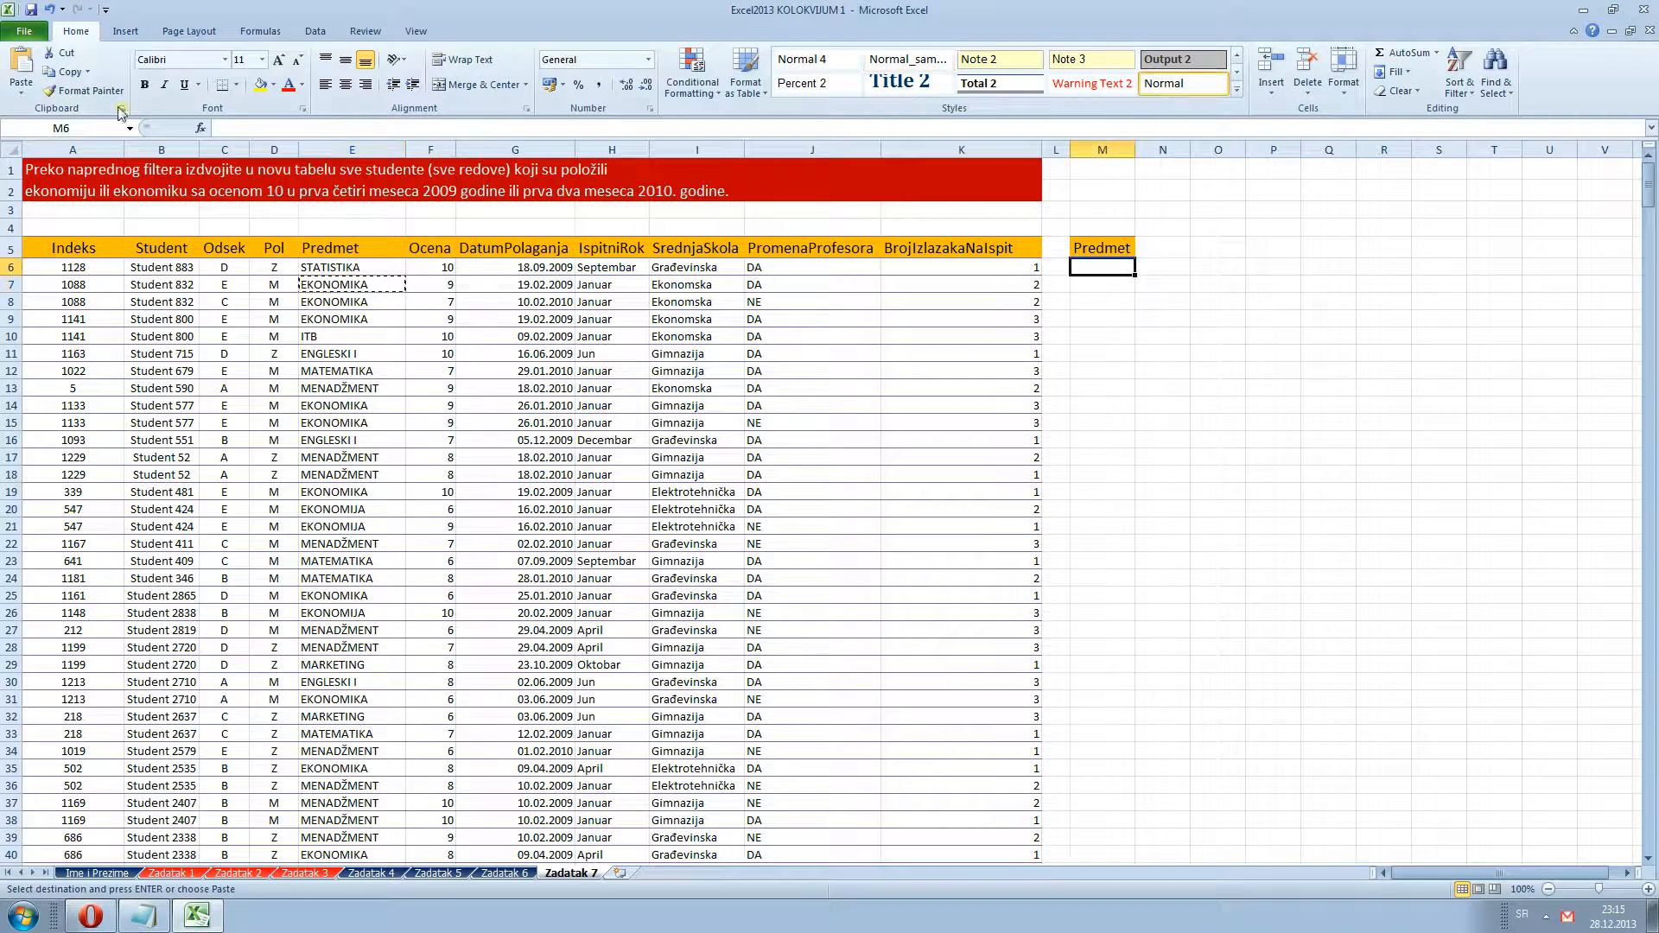
click(26, 67)
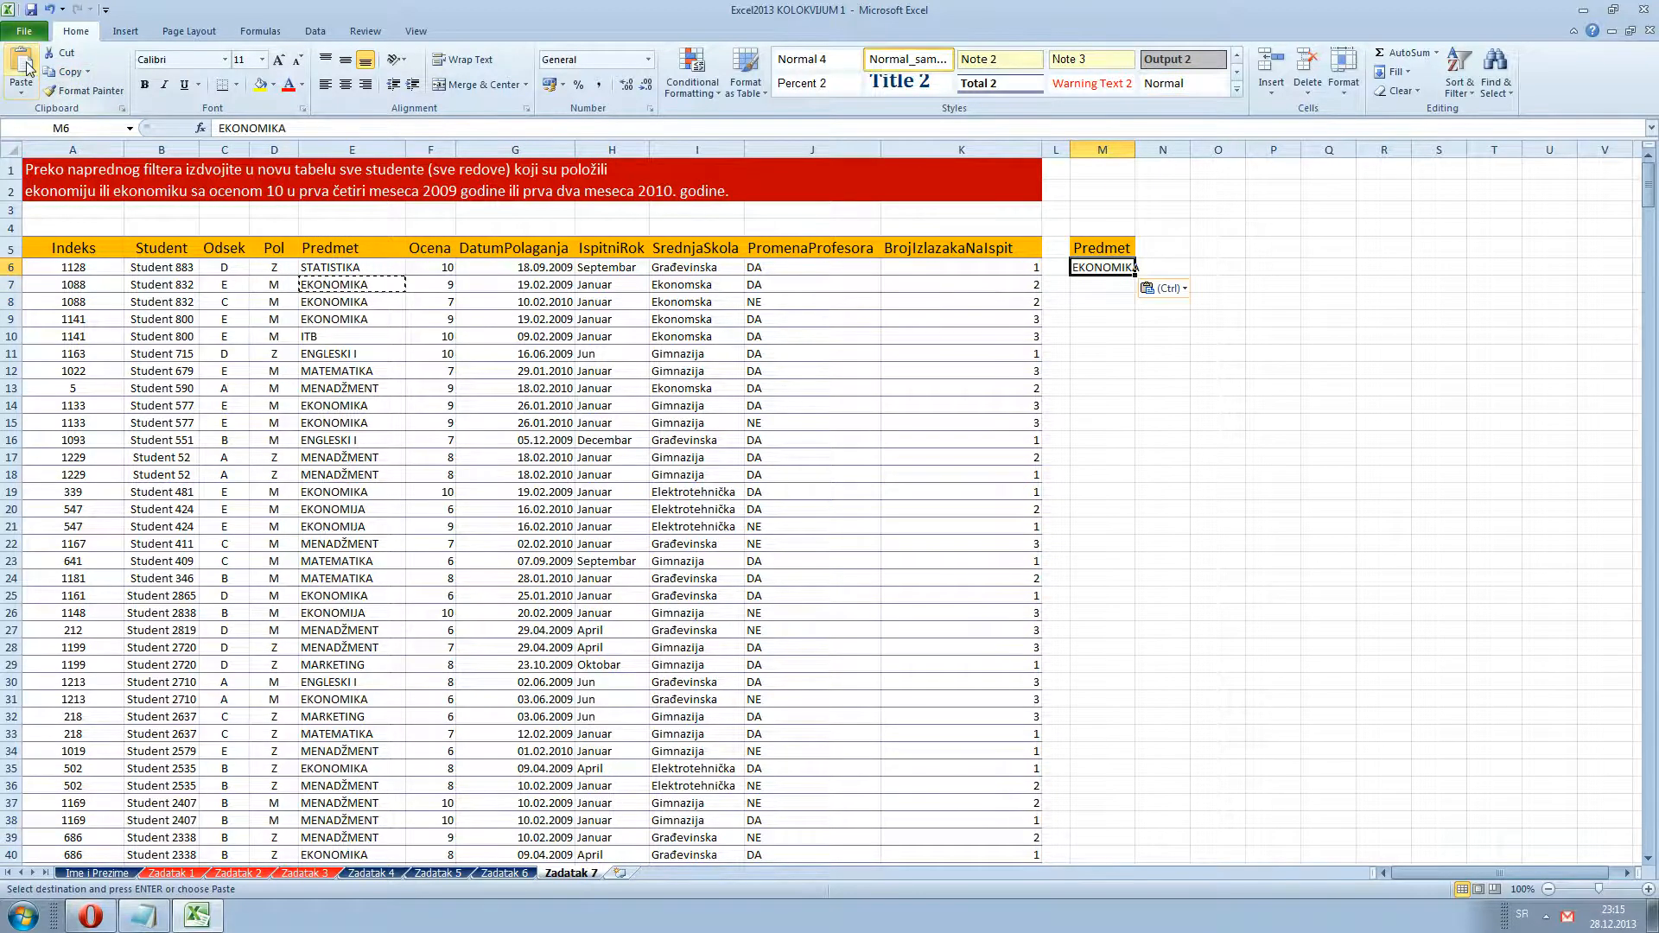
double_click(1134, 148)
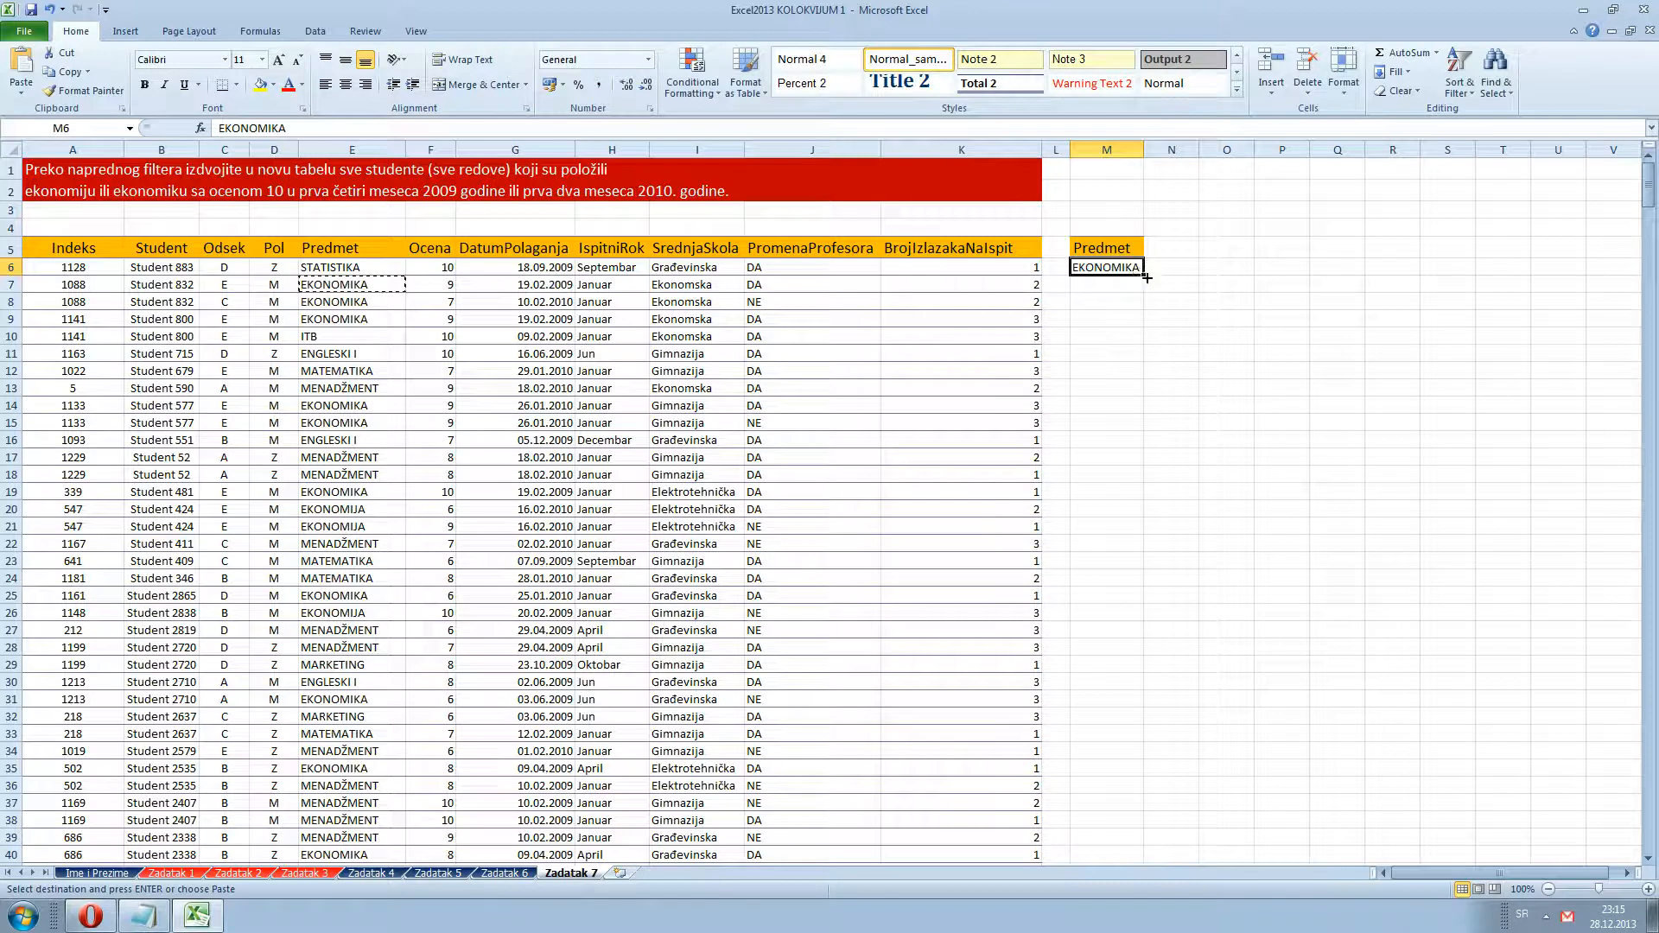
drag(1144, 277, 1142, 296)
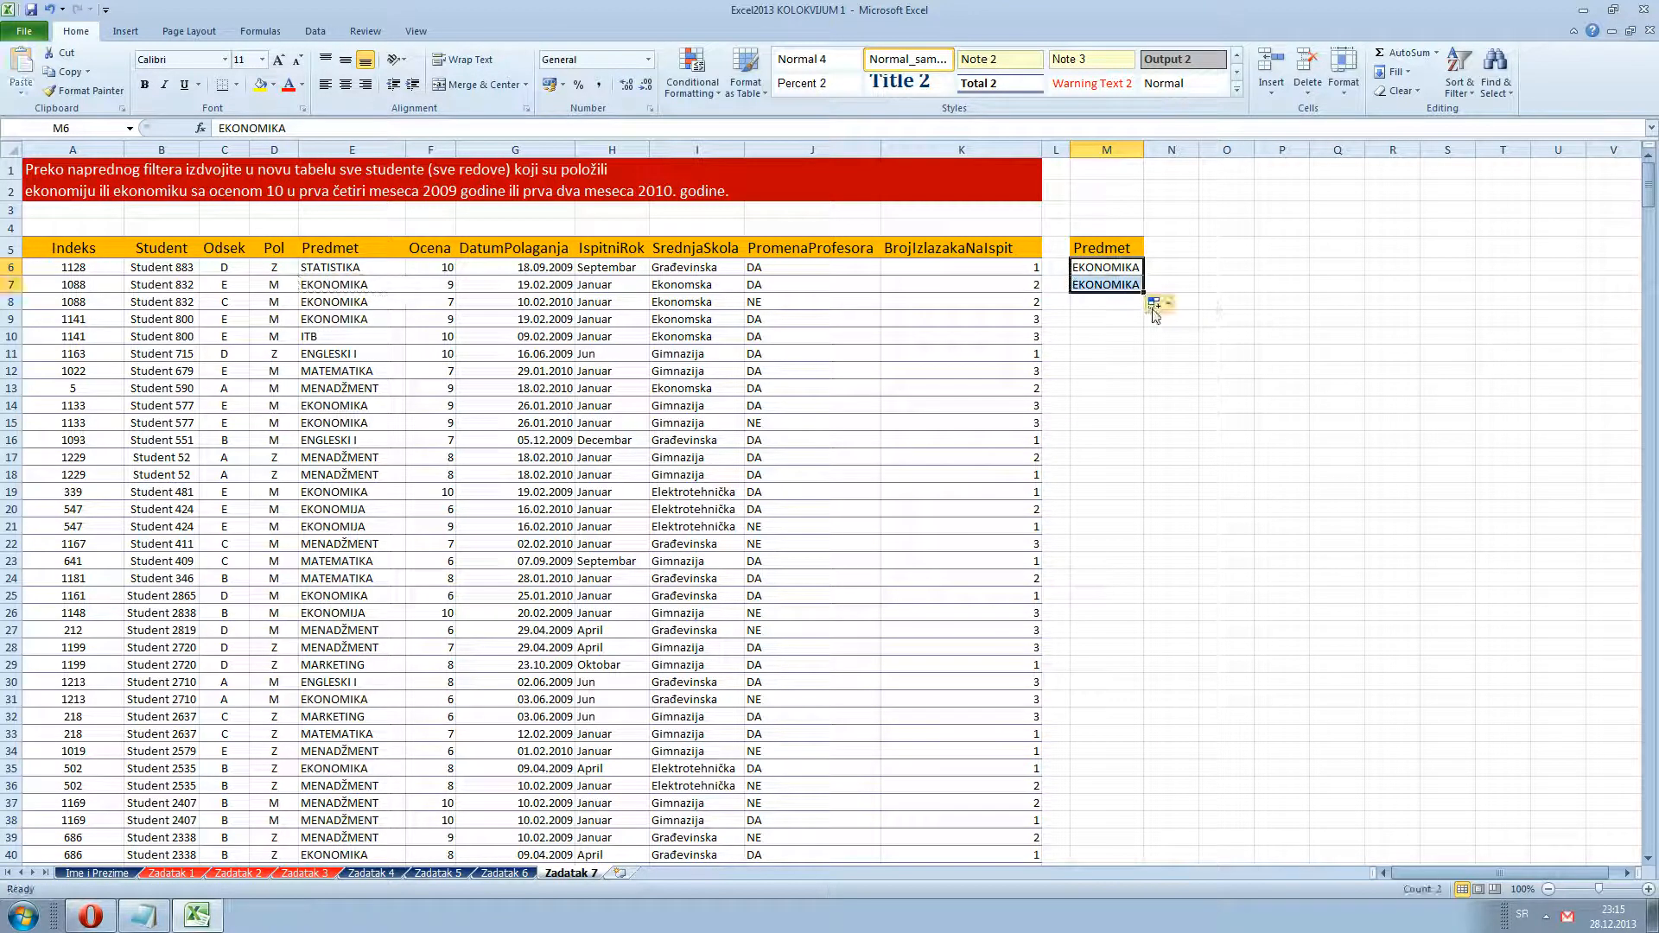
Copy EKONOMIJA from the Predmet column into M8 and fill it down to M9
click(1106, 283)
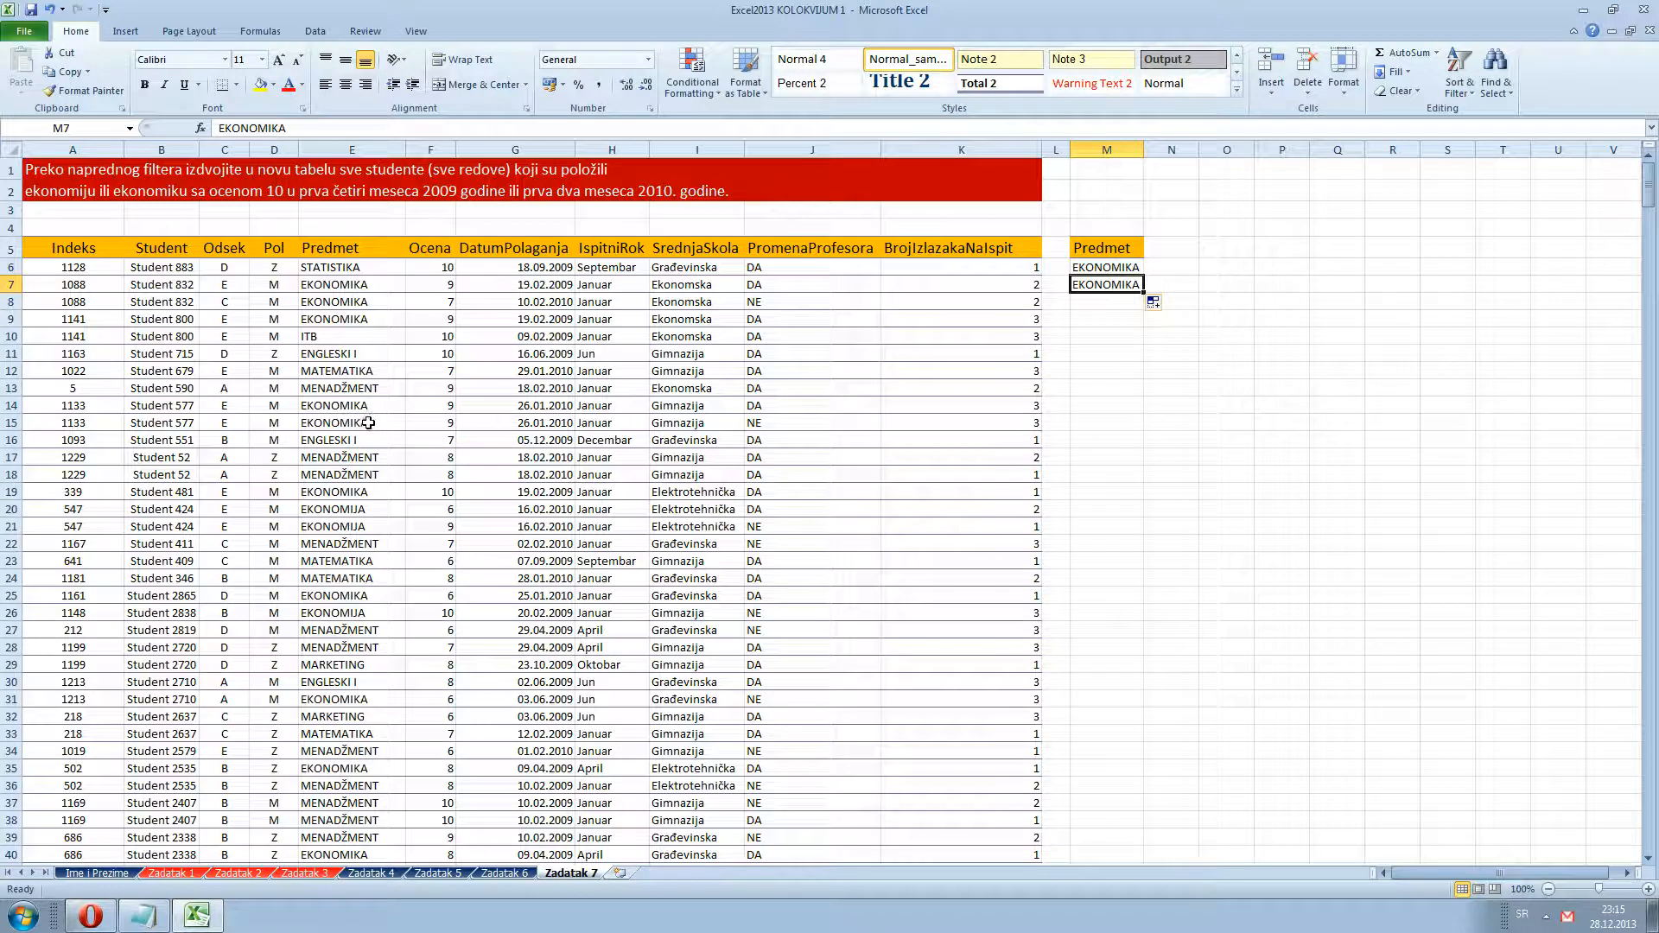
click(364, 510)
click(69, 74)
click(1086, 305)
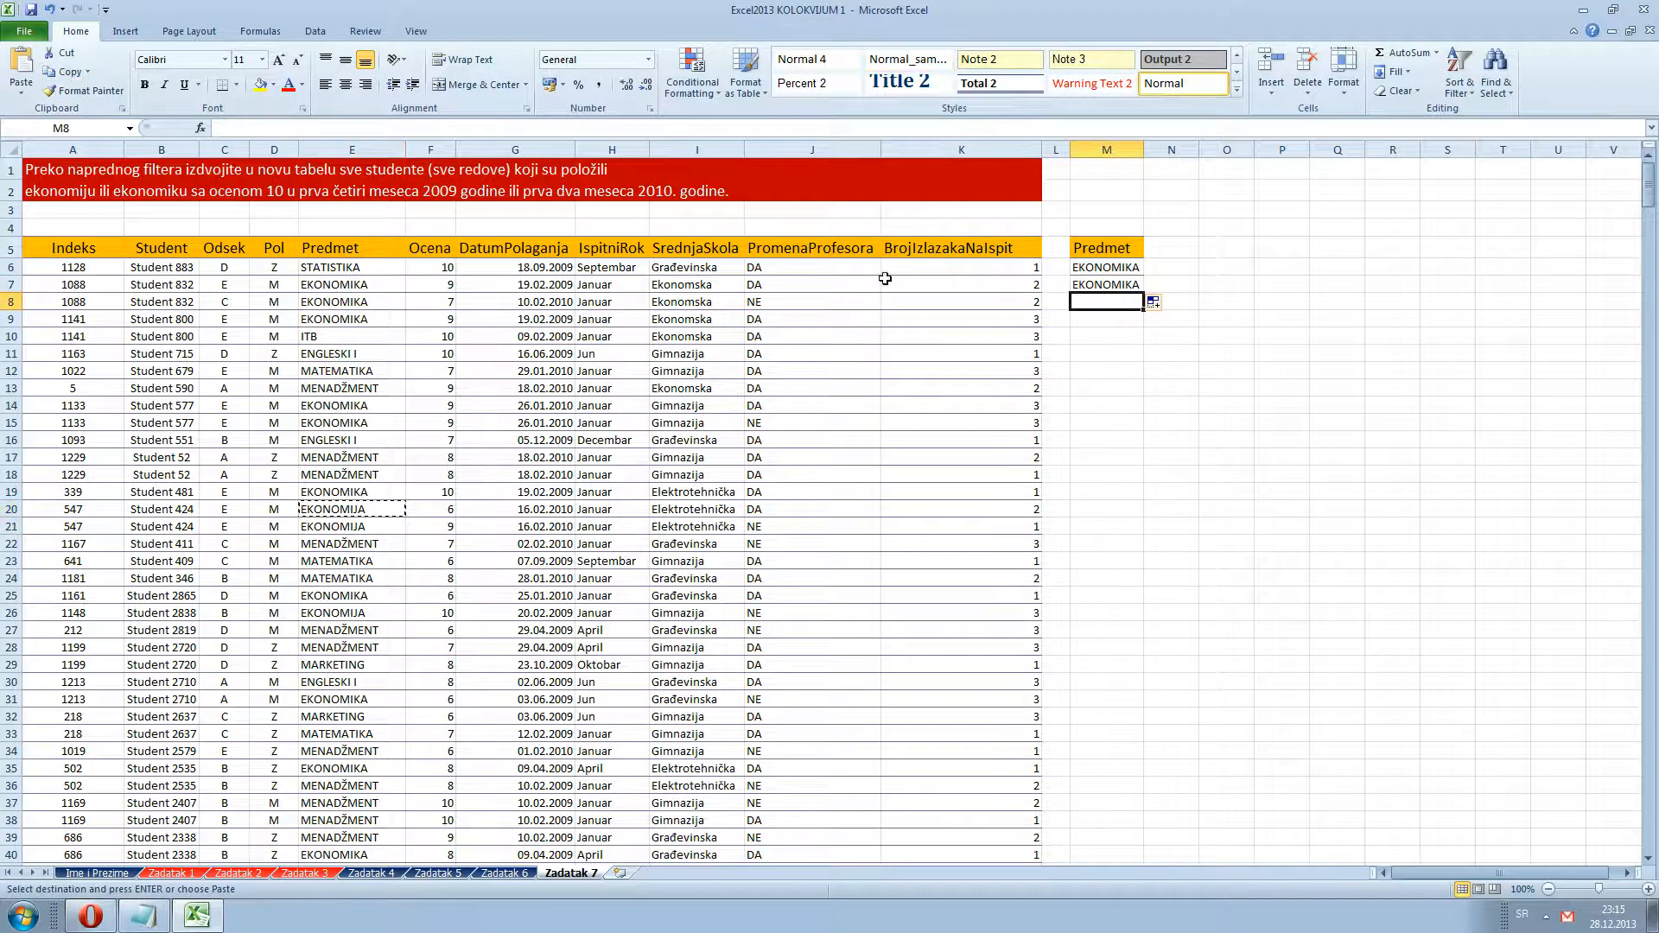
click(21, 69)
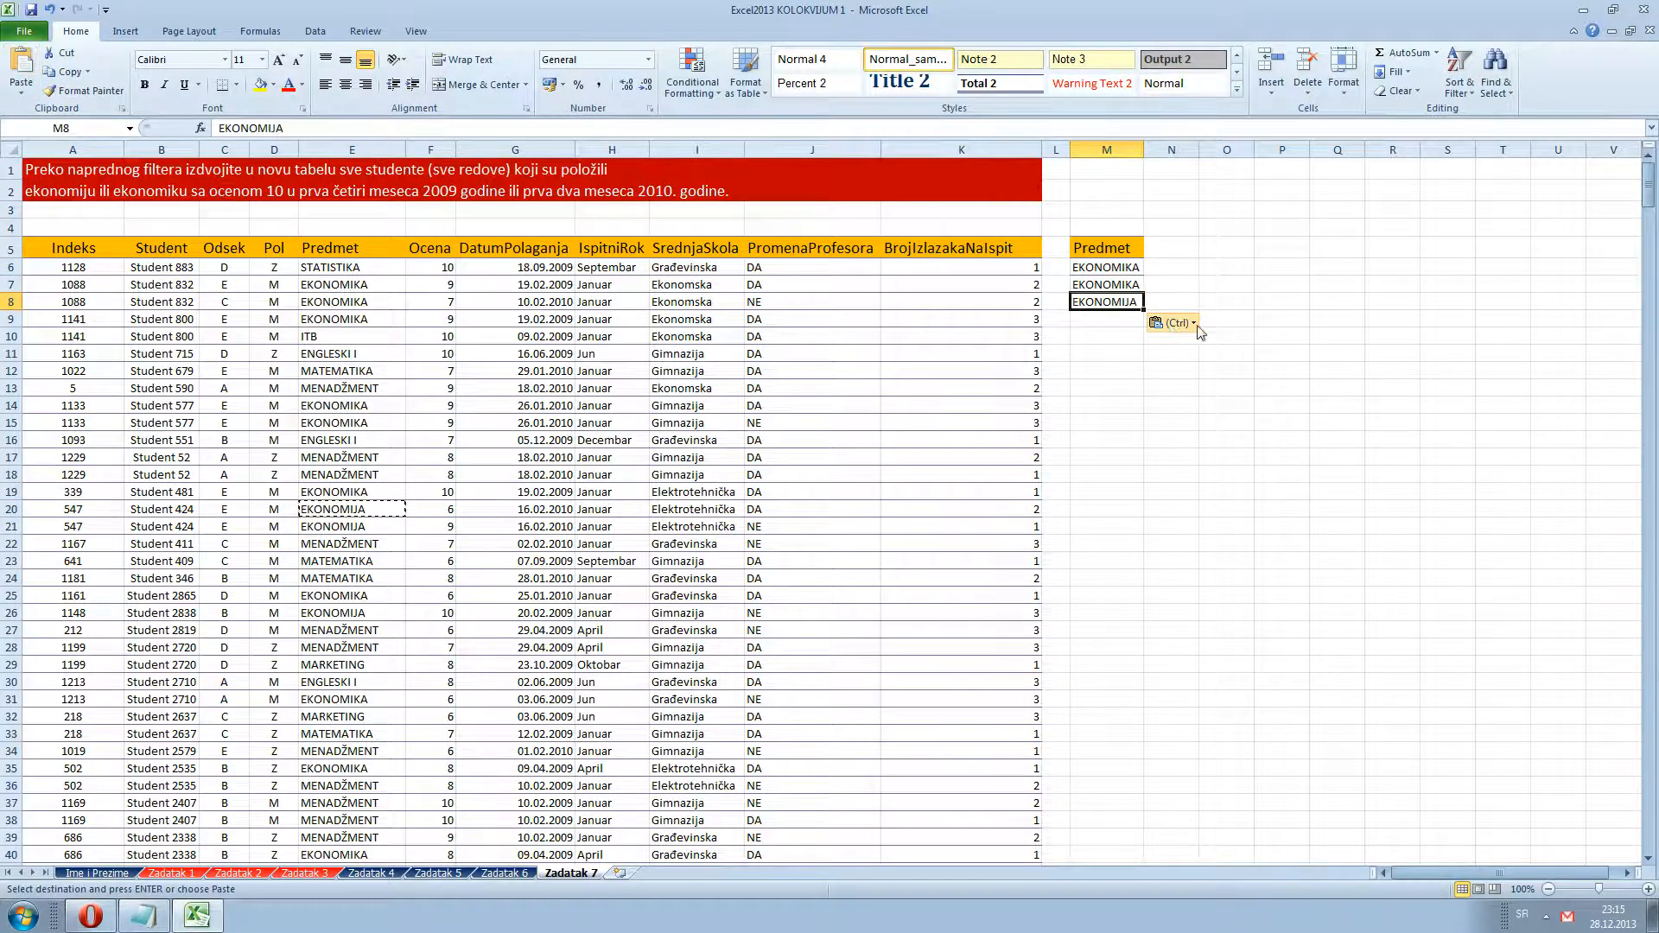
drag(1145, 308, 1145, 326)
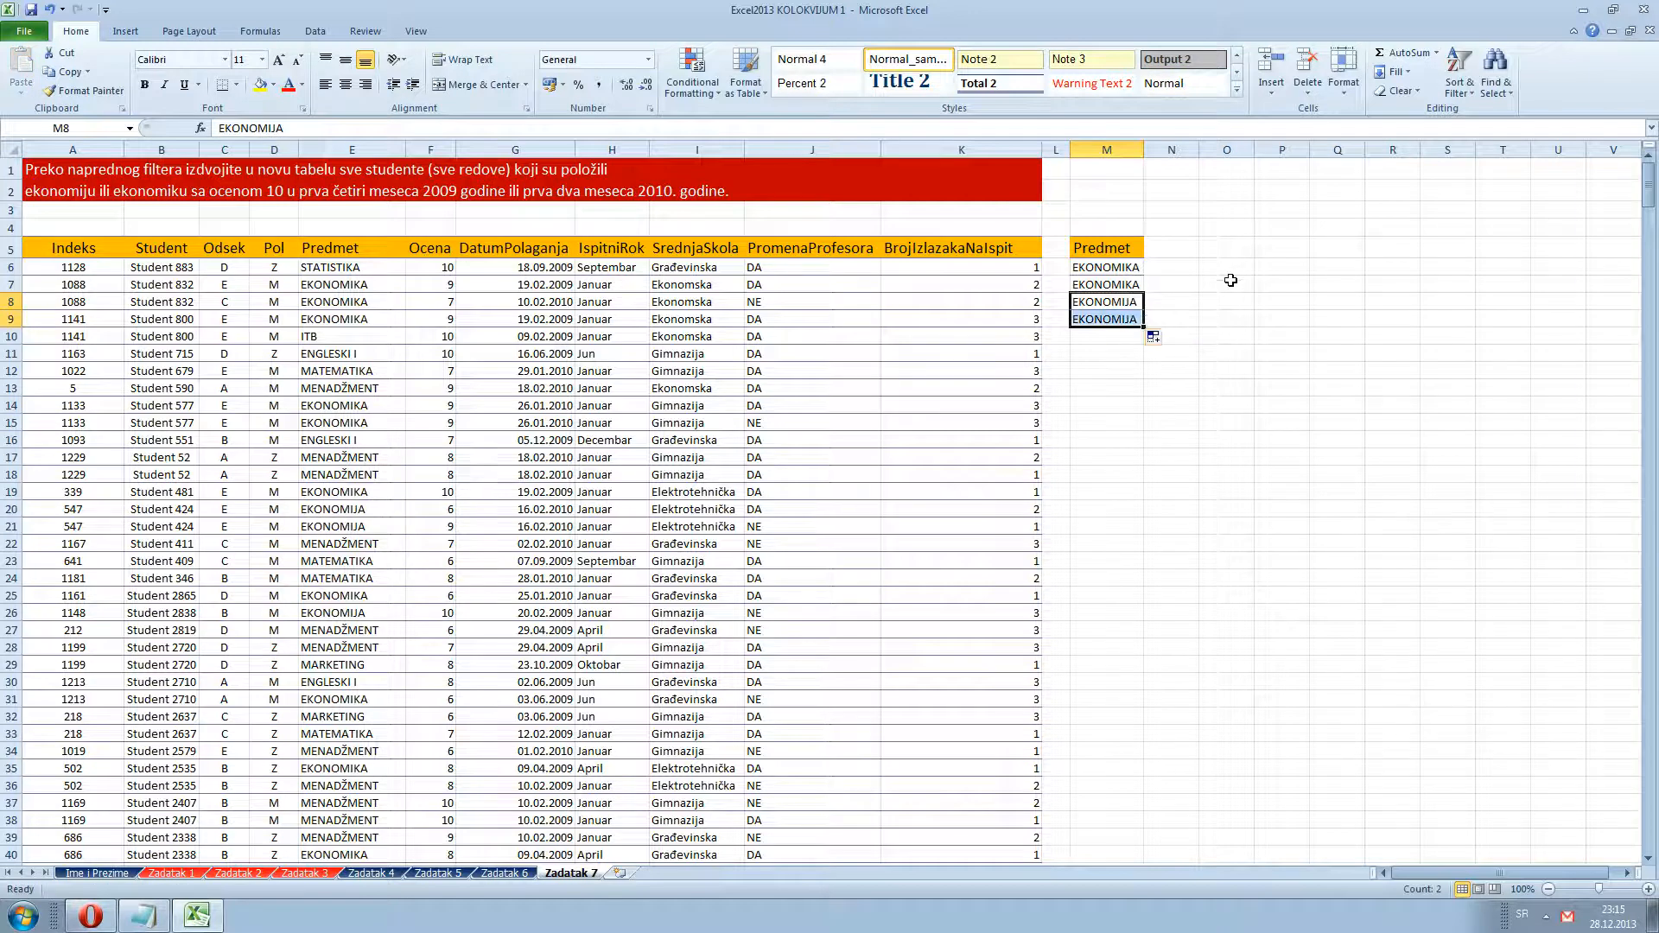
click(1136, 269)
click(1138, 283)
click(1121, 302)
click(1110, 322)
Narrow the empty spacer column N and copy the Ocena header into cell O5
click(1213, 248)
drag(1202, 150, 1163, 158)
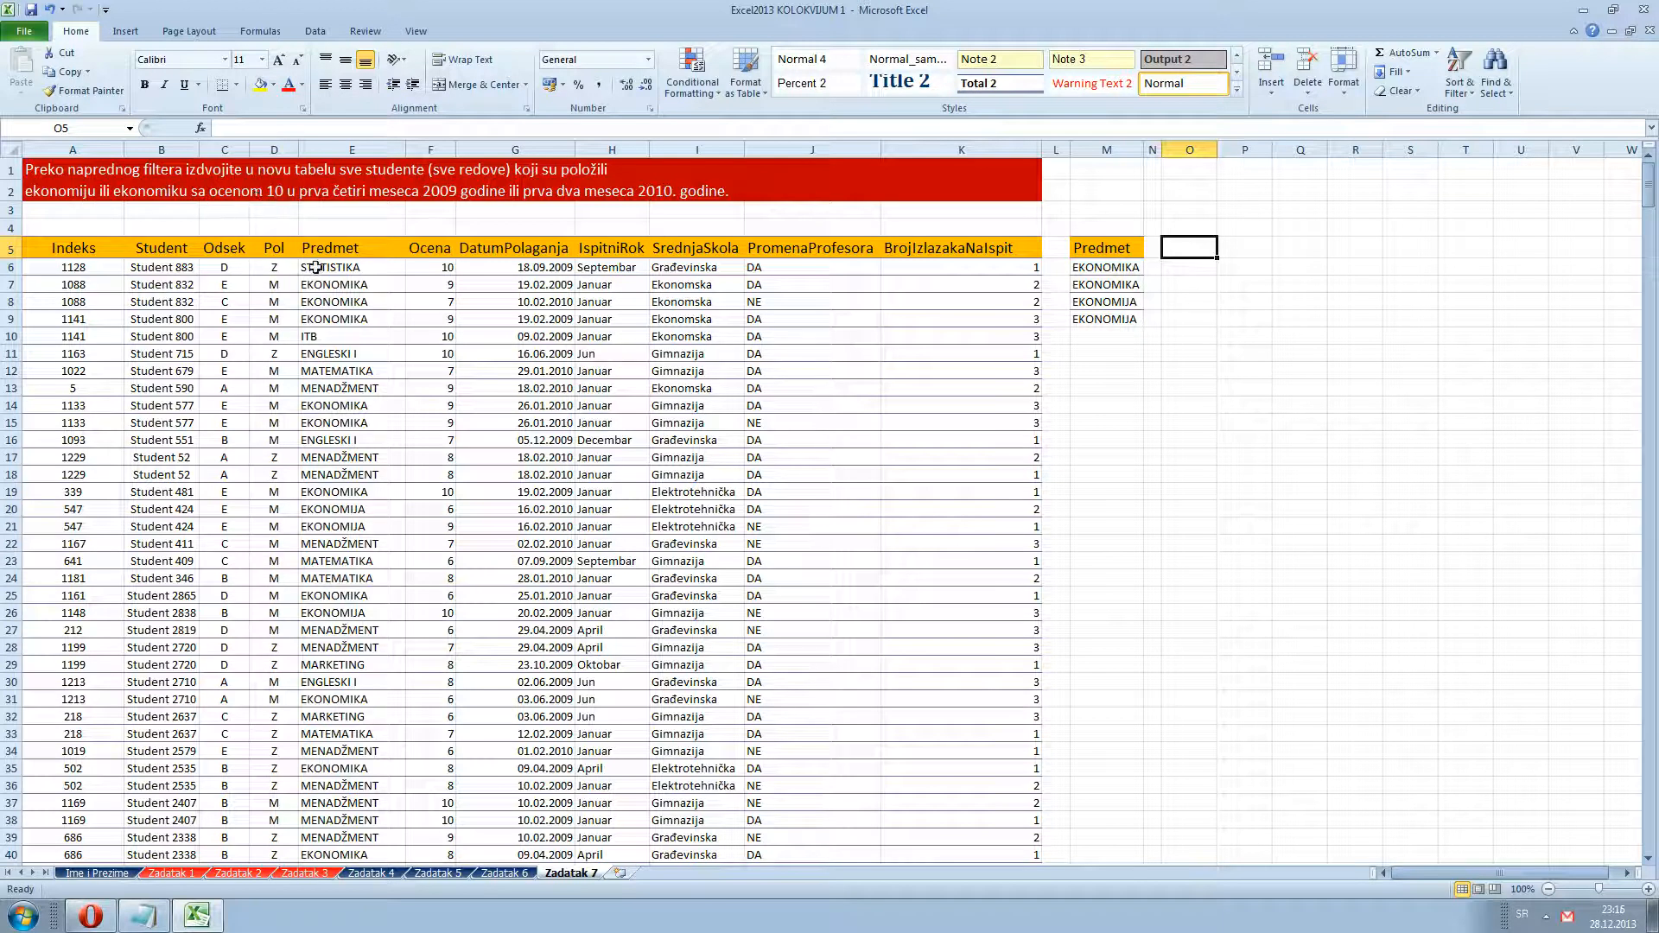
click(426, 252)
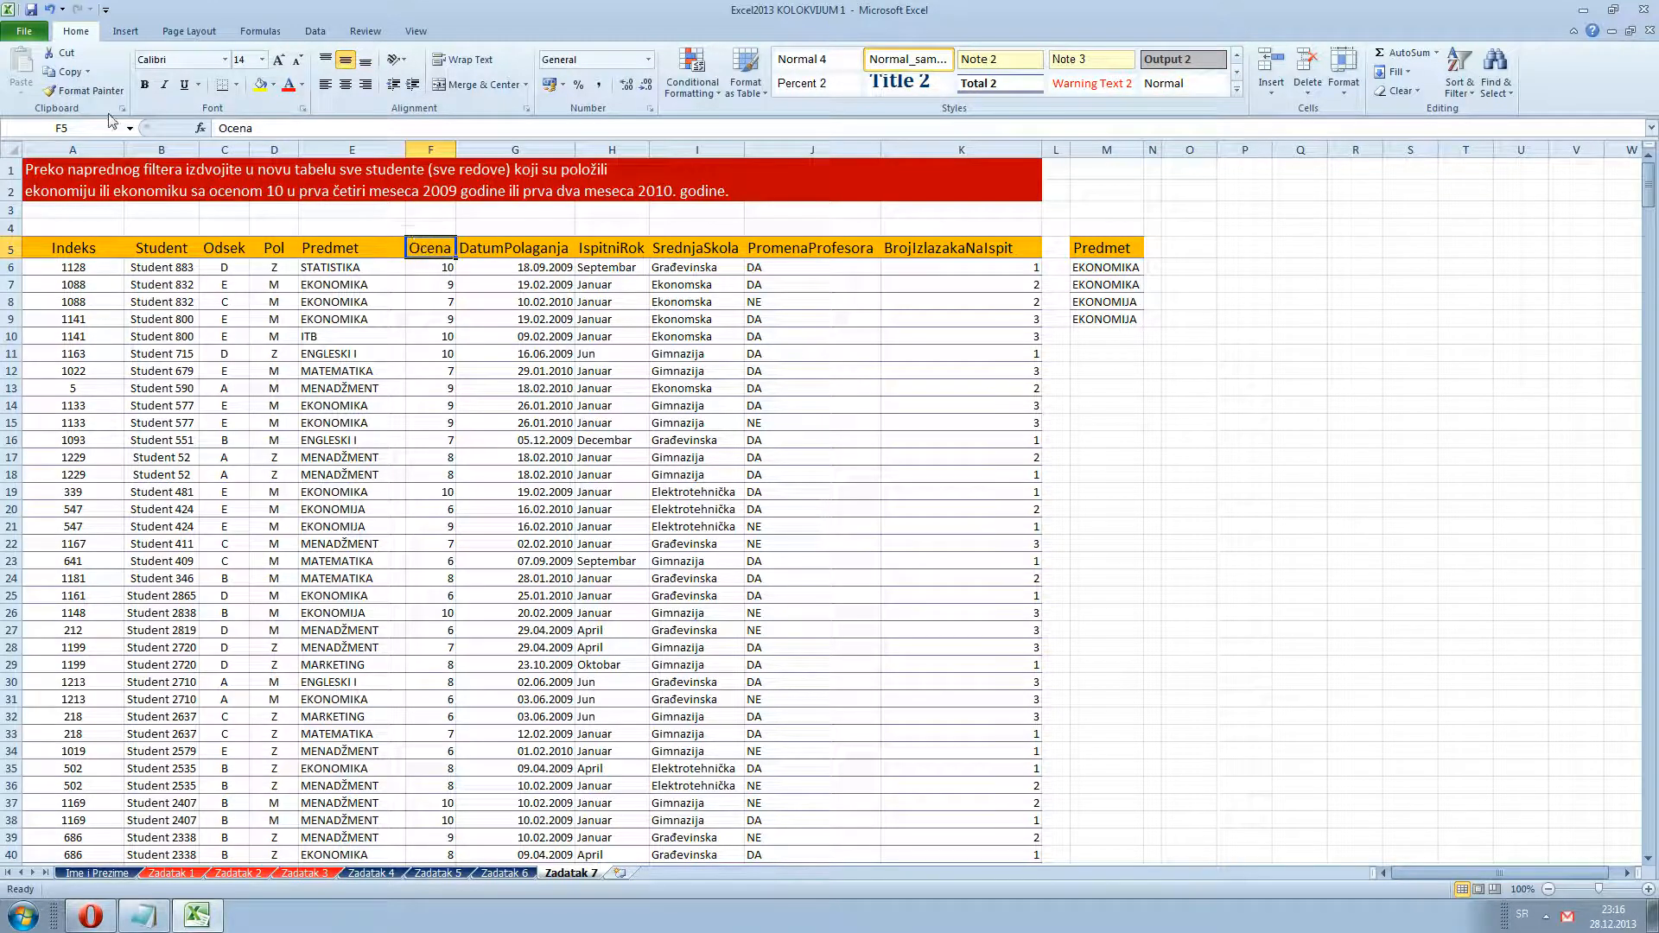
click(66, 71)
click(1217, 249)
click(26, 65)
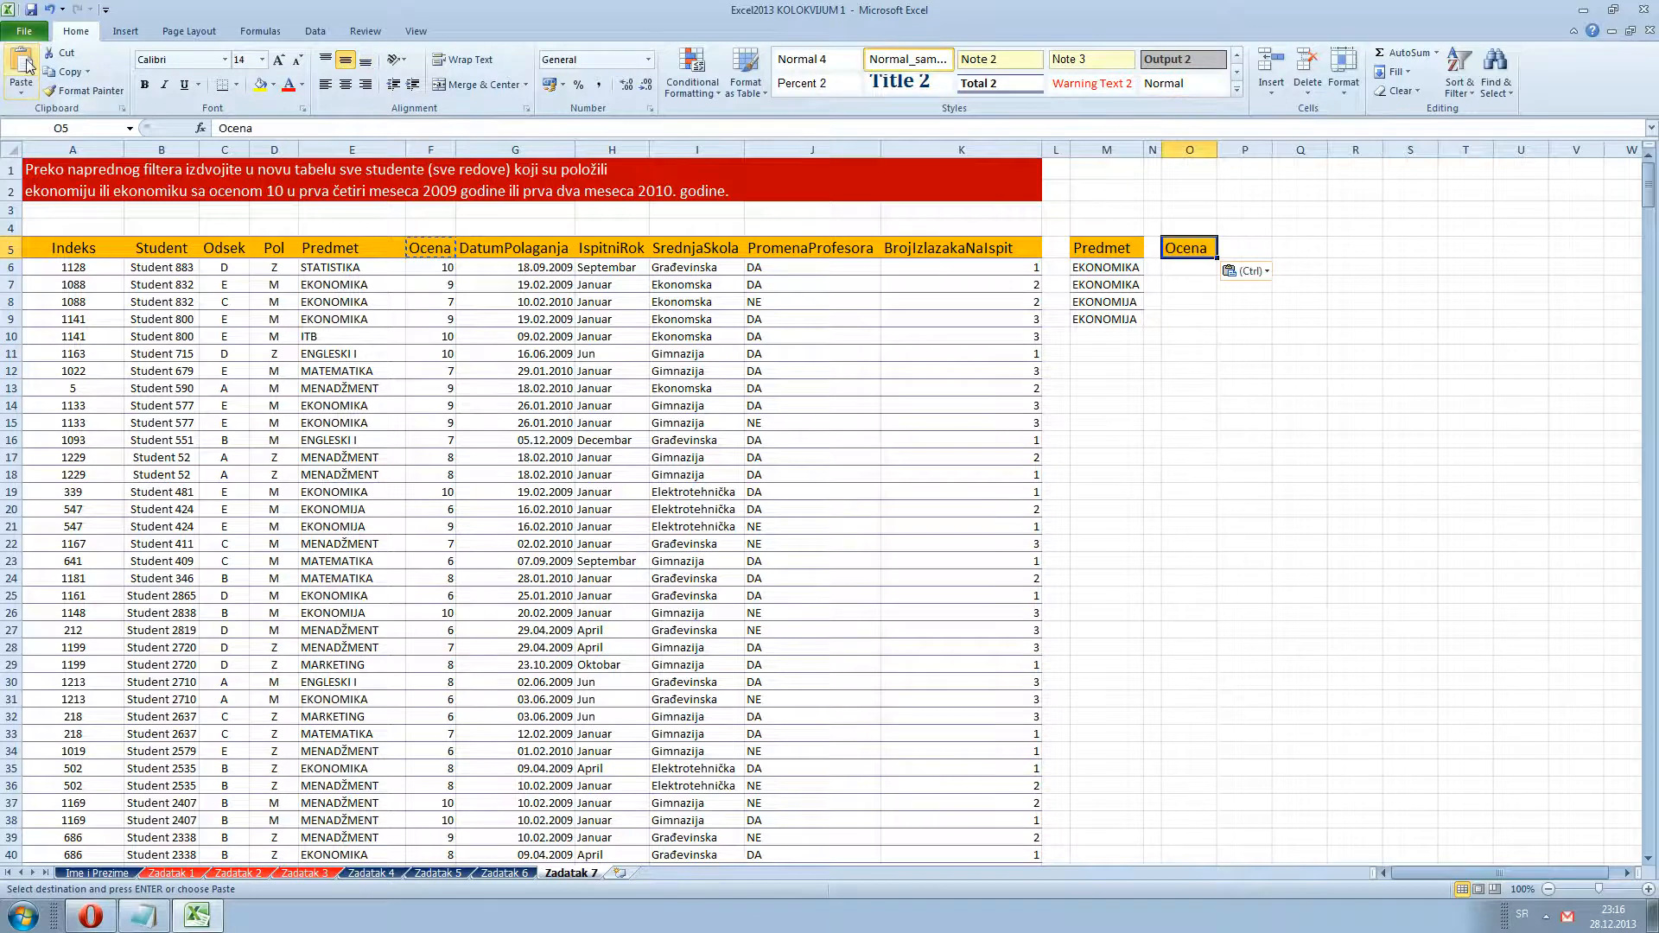
Enter the grade 10 in O6 under Ocena and fill it down to O9
click(1164, 275)
text(10)
key(Return)
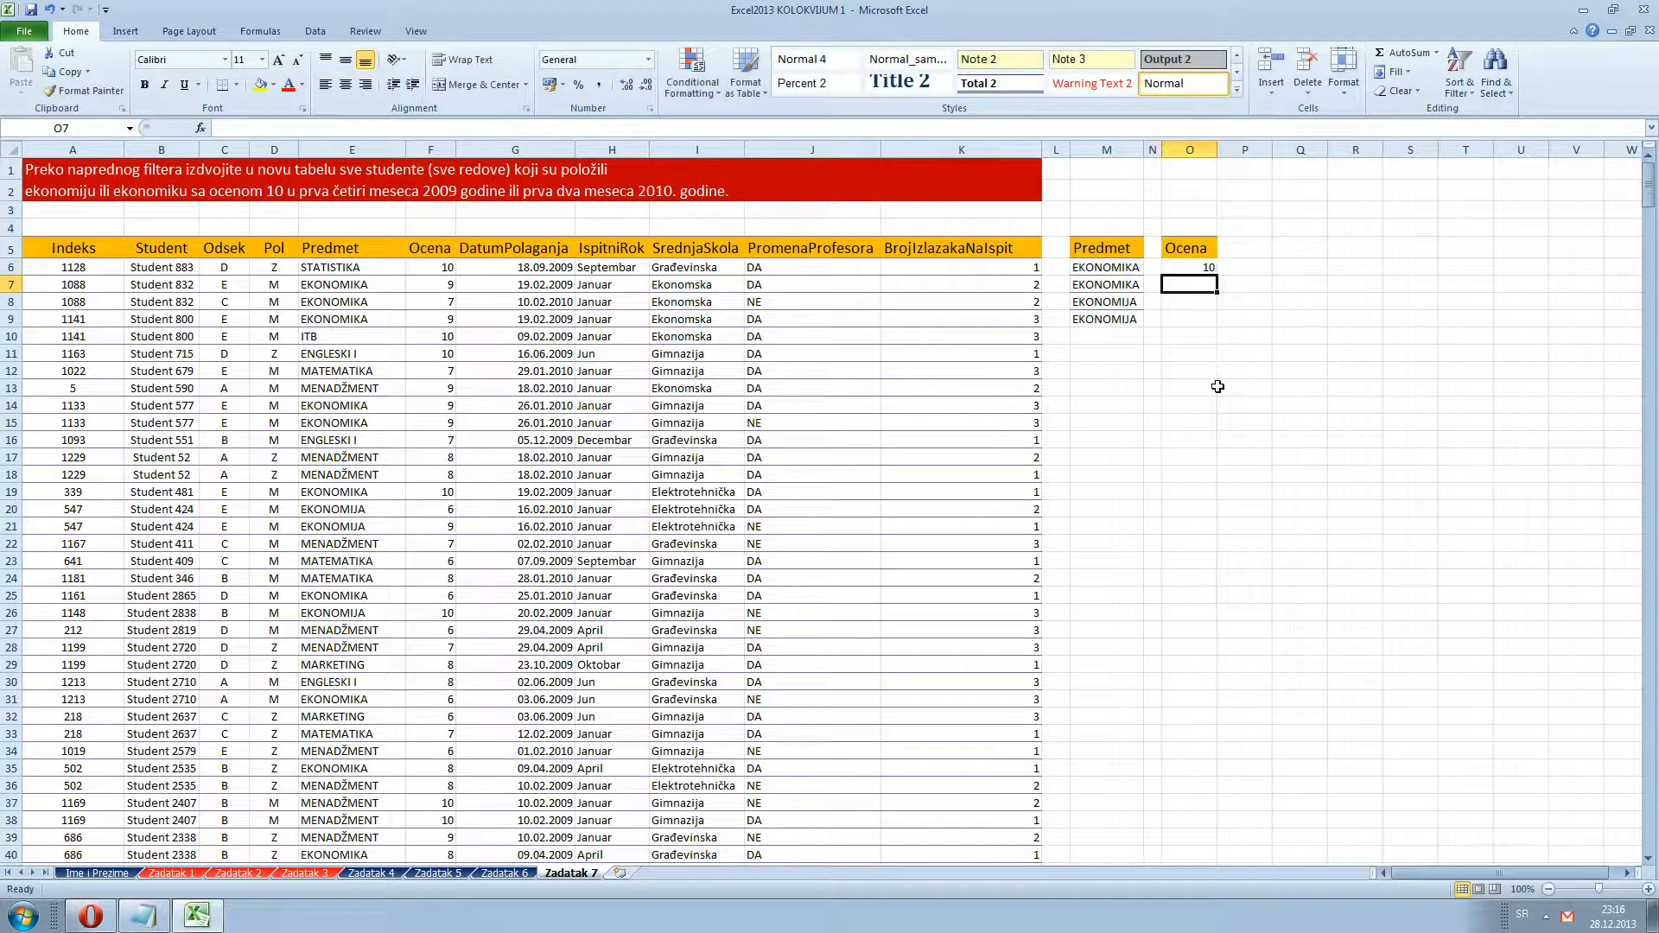
click(1206, 269)
drag(1217, 276, 1219, 324)
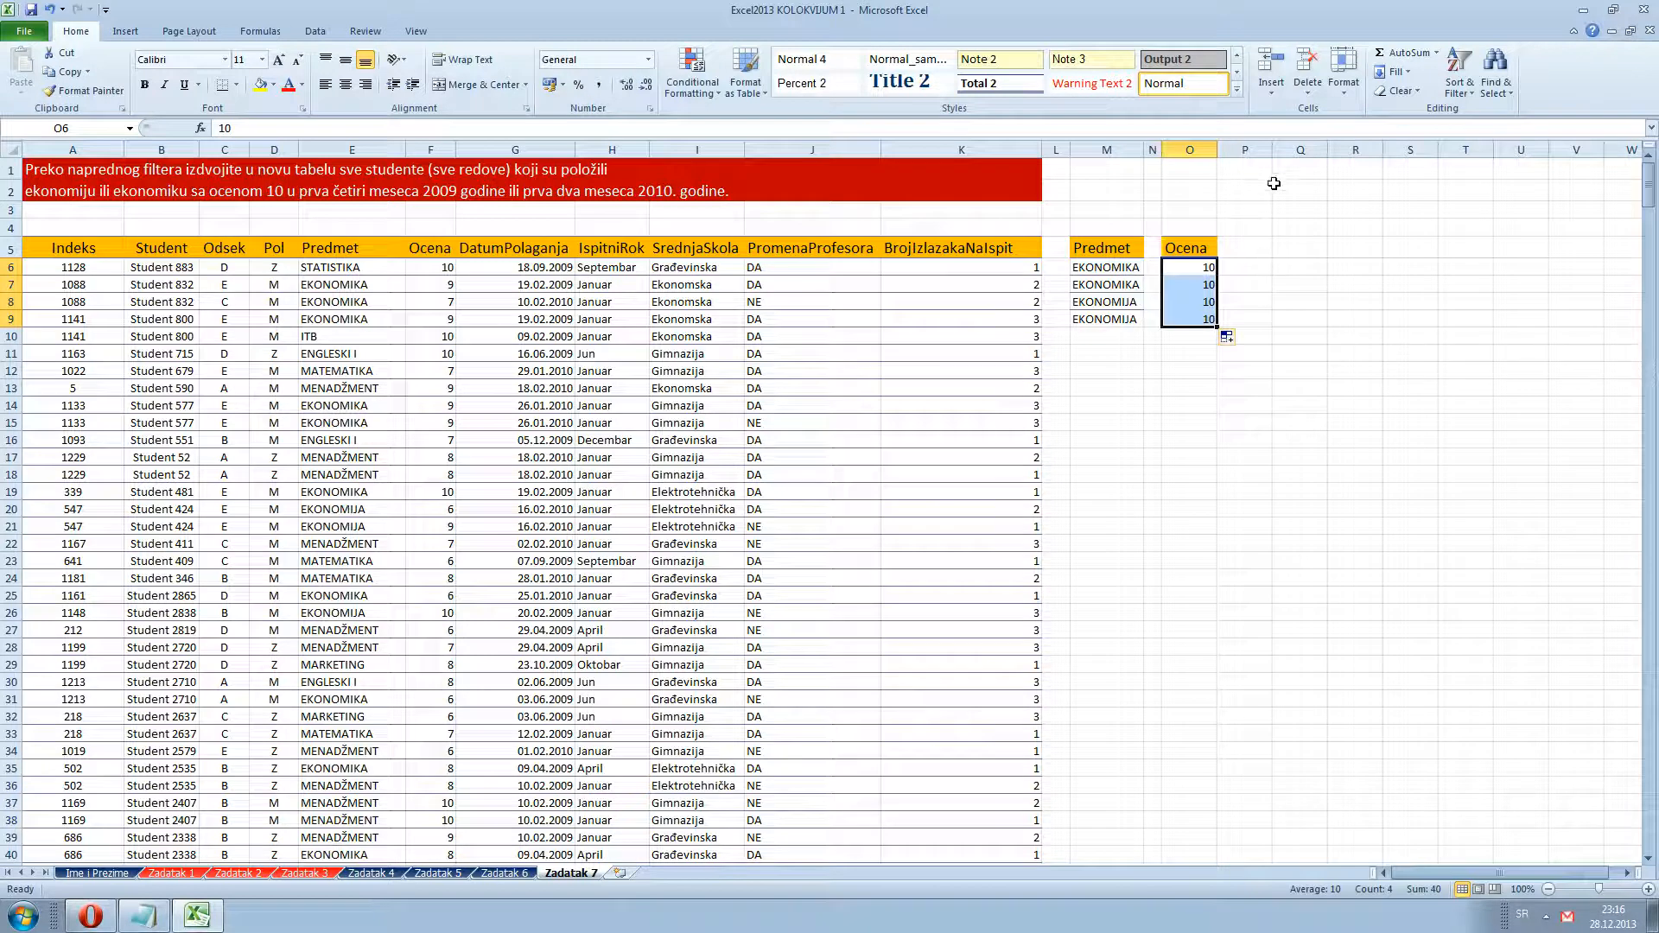
Narrow the empty spacer column P beside the Ocena criteria and select cell Q5
drag(1267, 151, 1267, 151)
drag(1237, 159, 1236, 159)
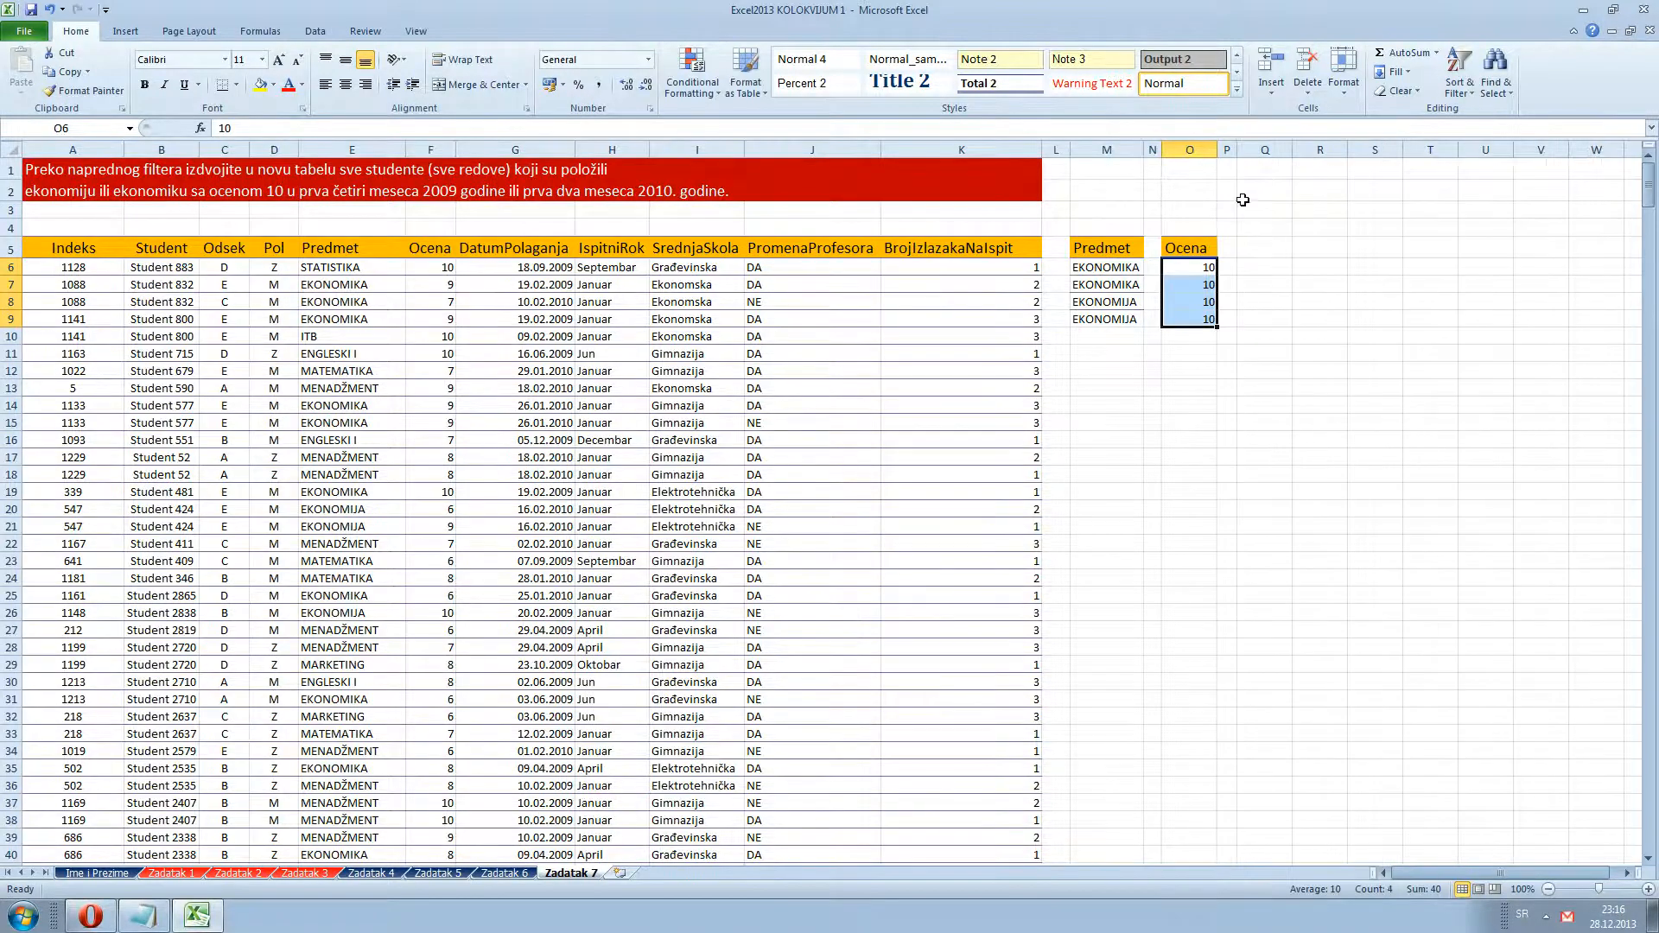
click(1264, 248)
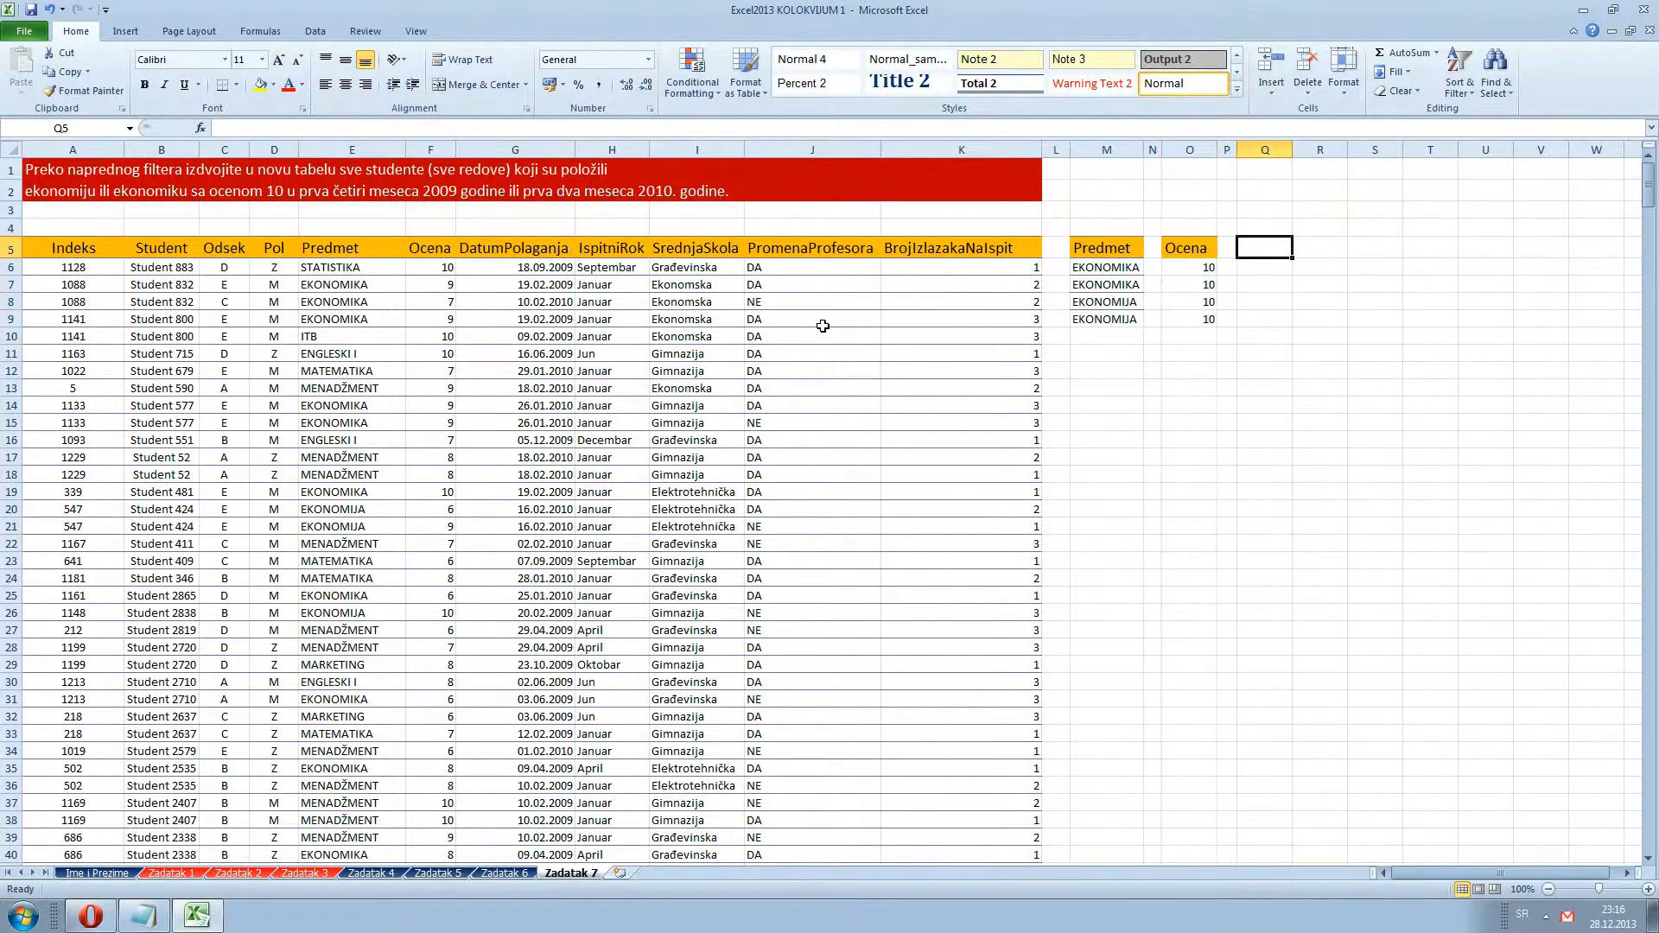
Copy the DatumPolaganja header into cell Q5 and fit column Q to it
click(385, 193)
drag(385, 192, 704, 185)
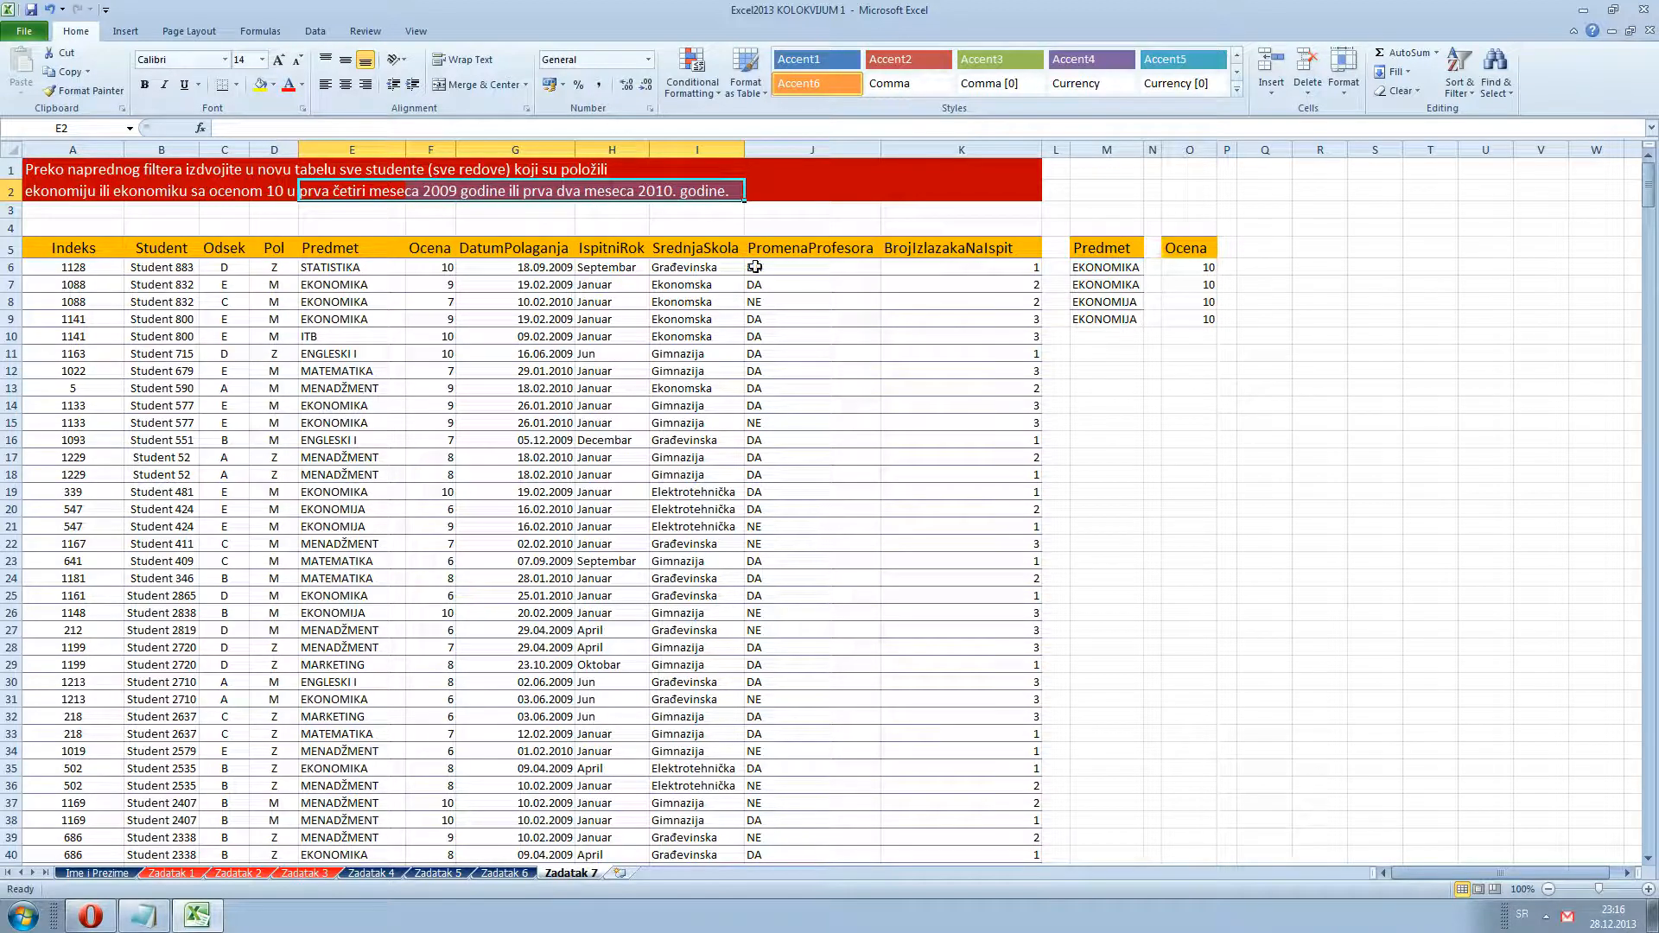
click(545, 256)
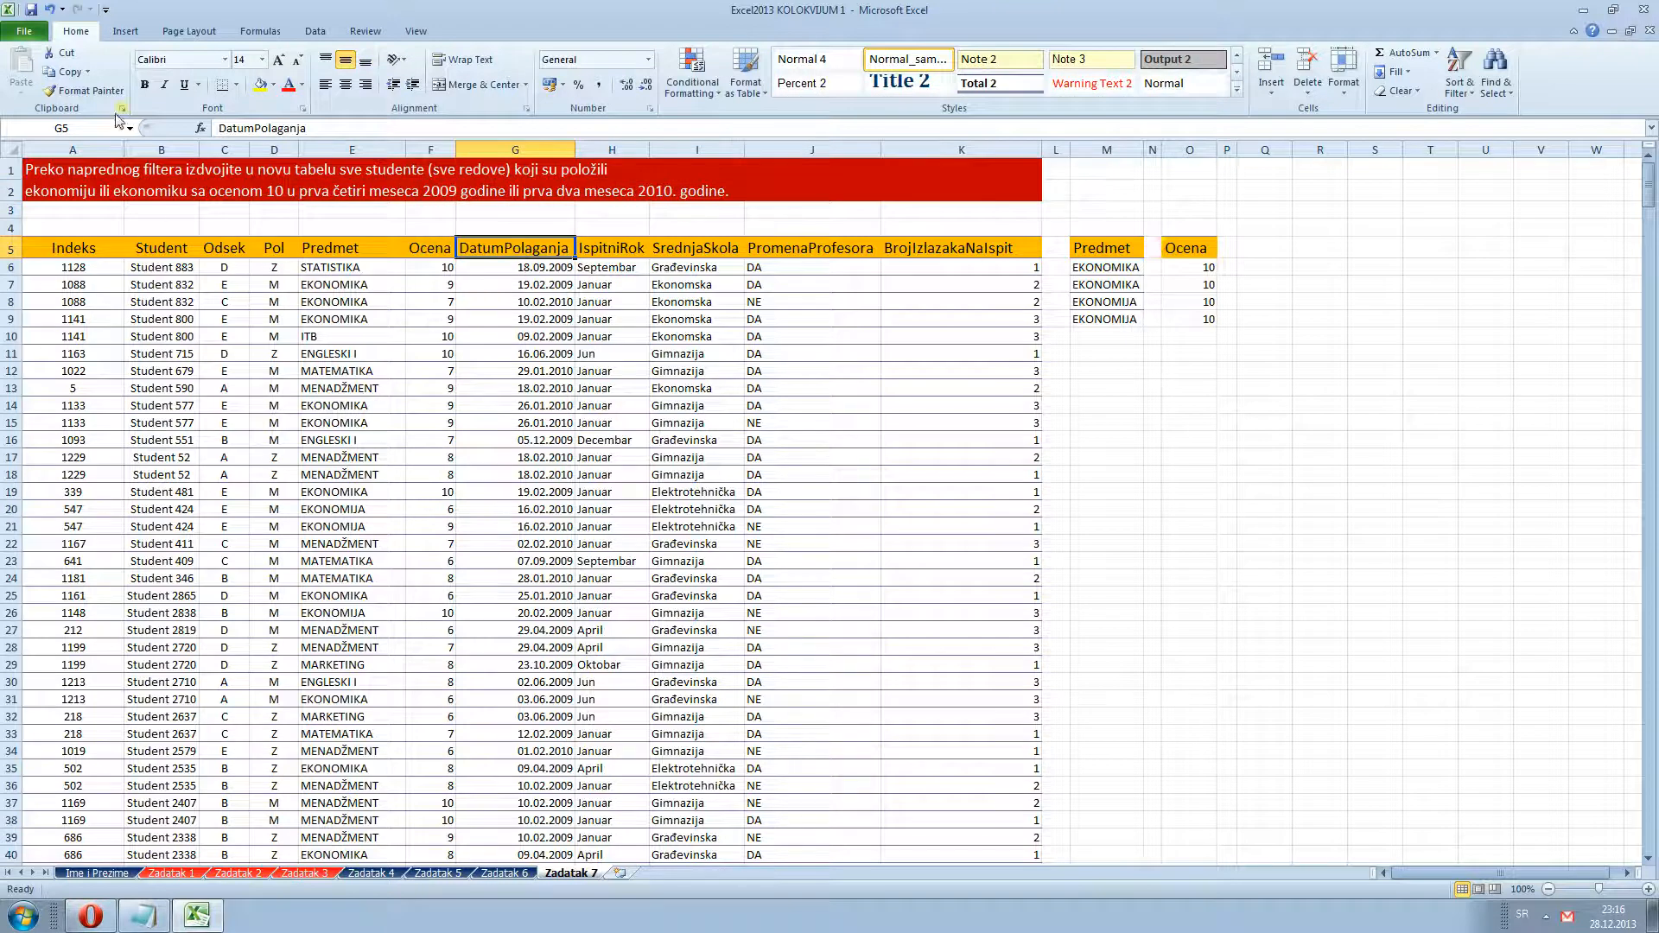
click(62, 76)
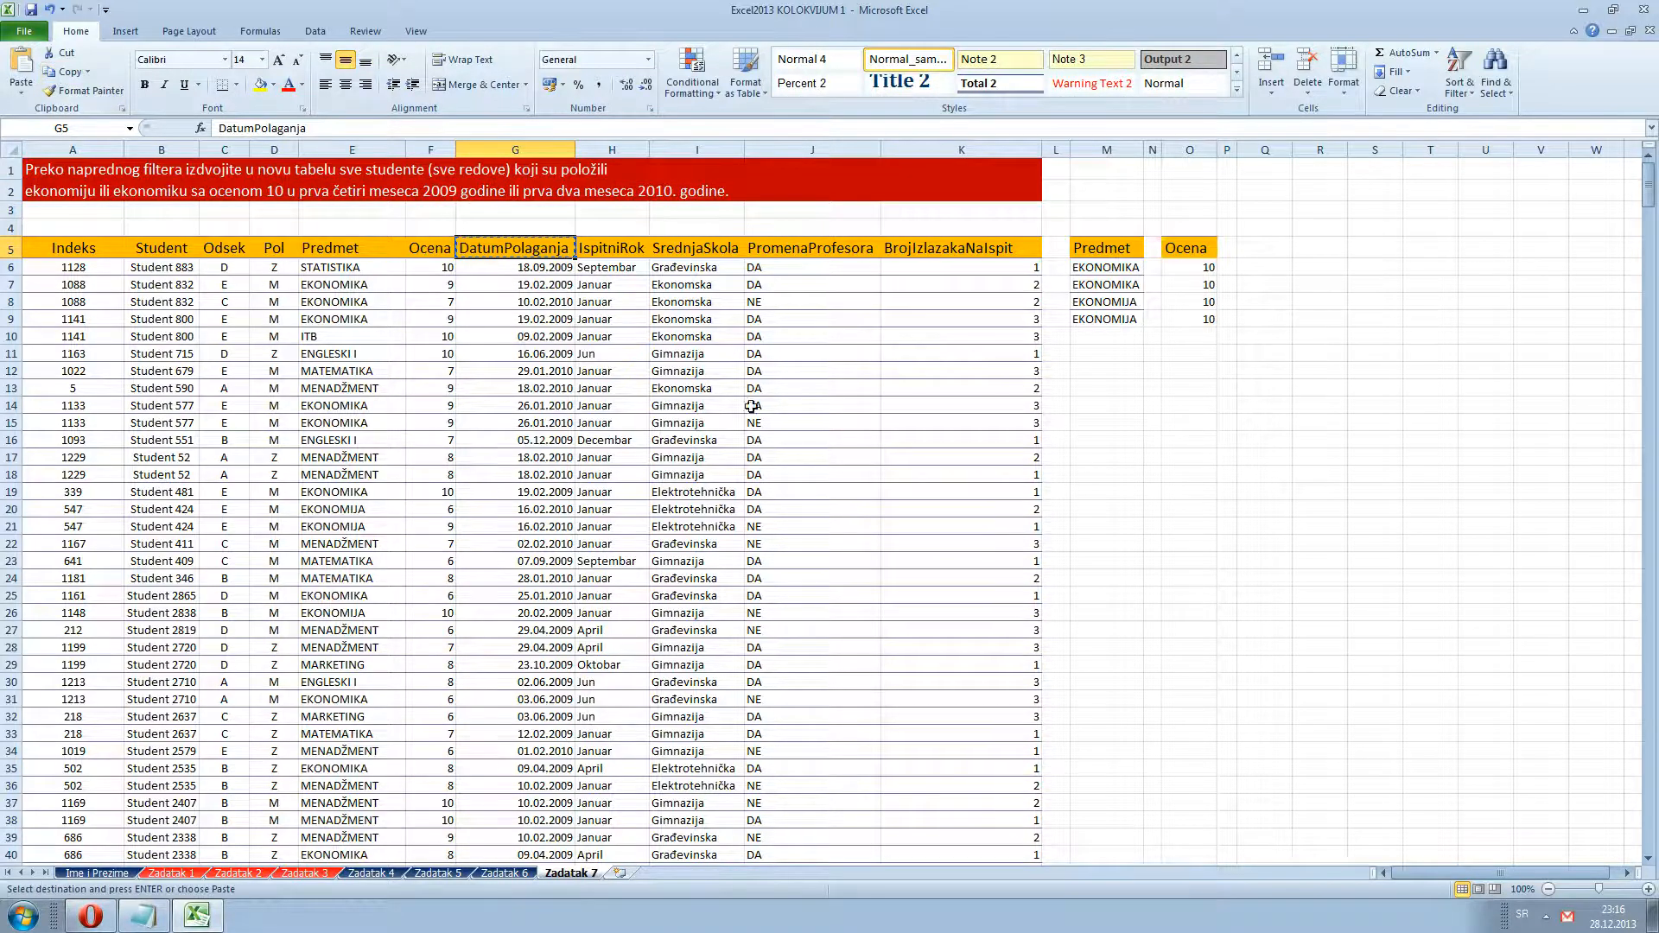
click(1264, 248)
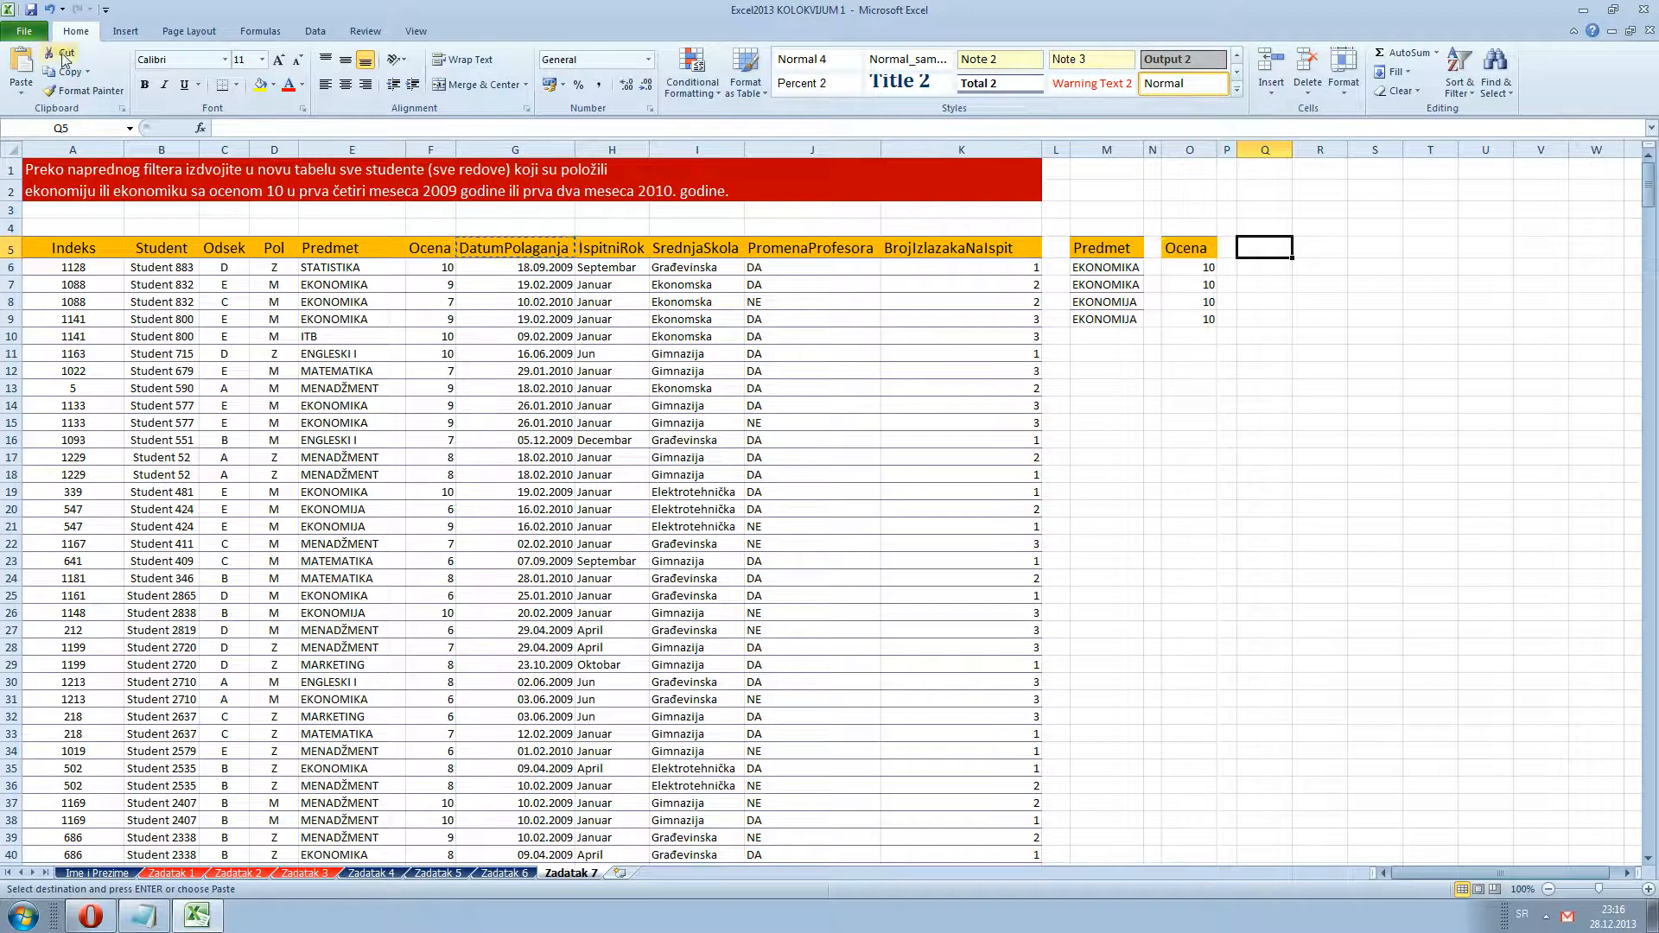
click(21, 67)
double_click(1293, 140)
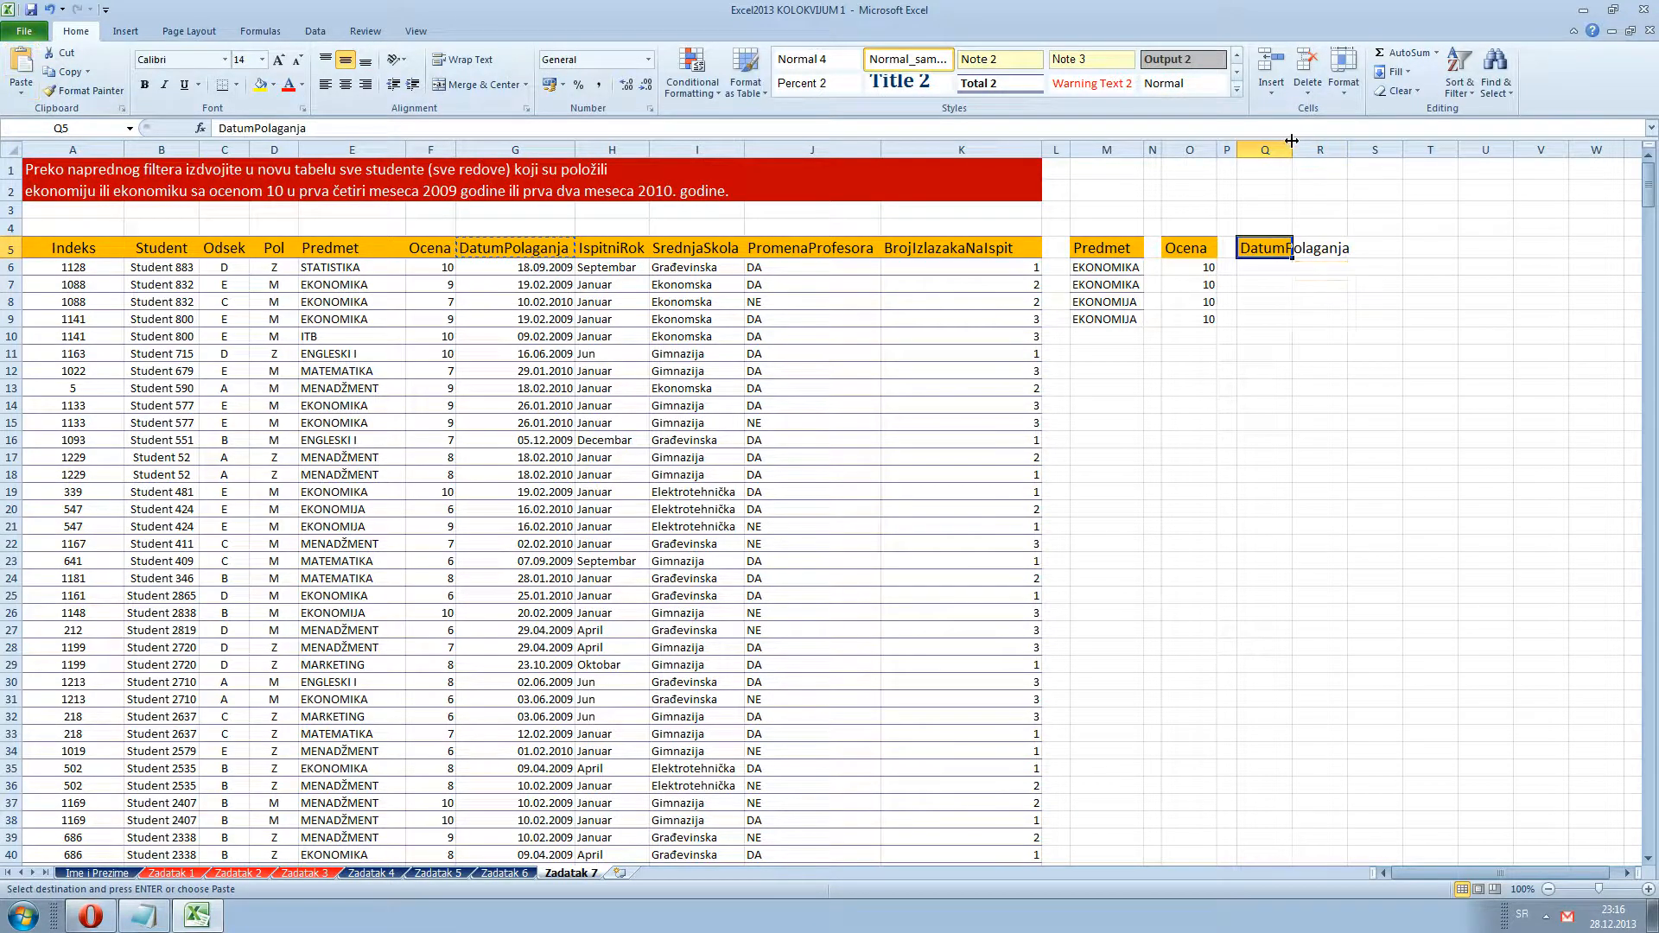
Paste a second DatumPolaganja header into R5 and fit column R to it
click(1399, 248)
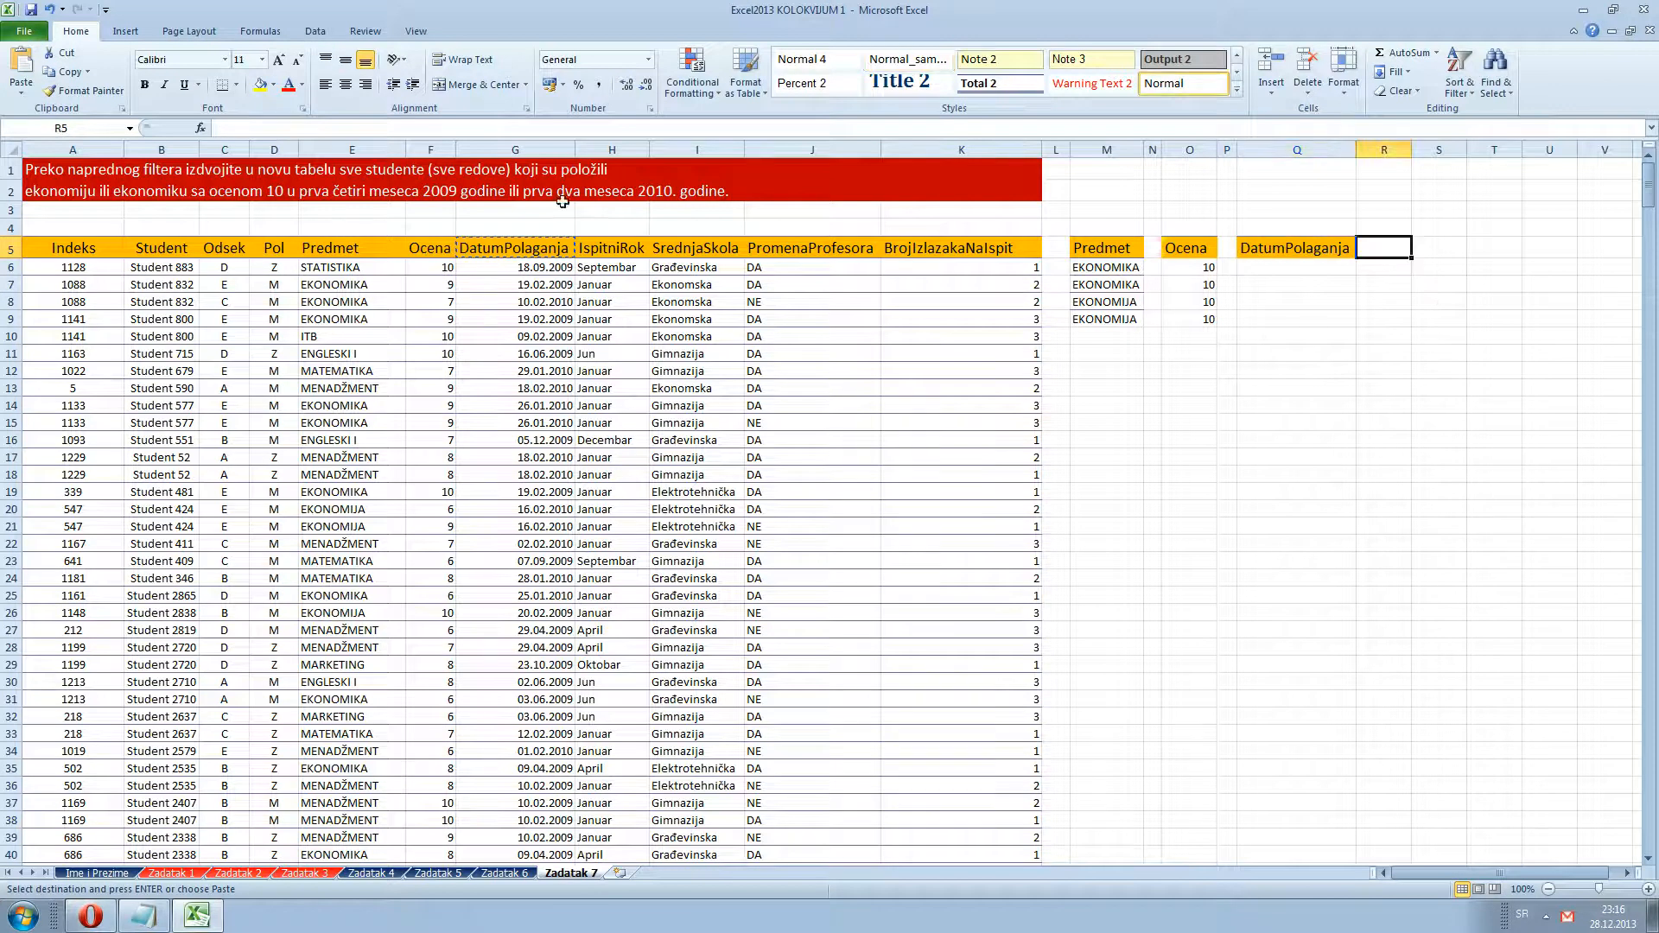
click(32, 68)
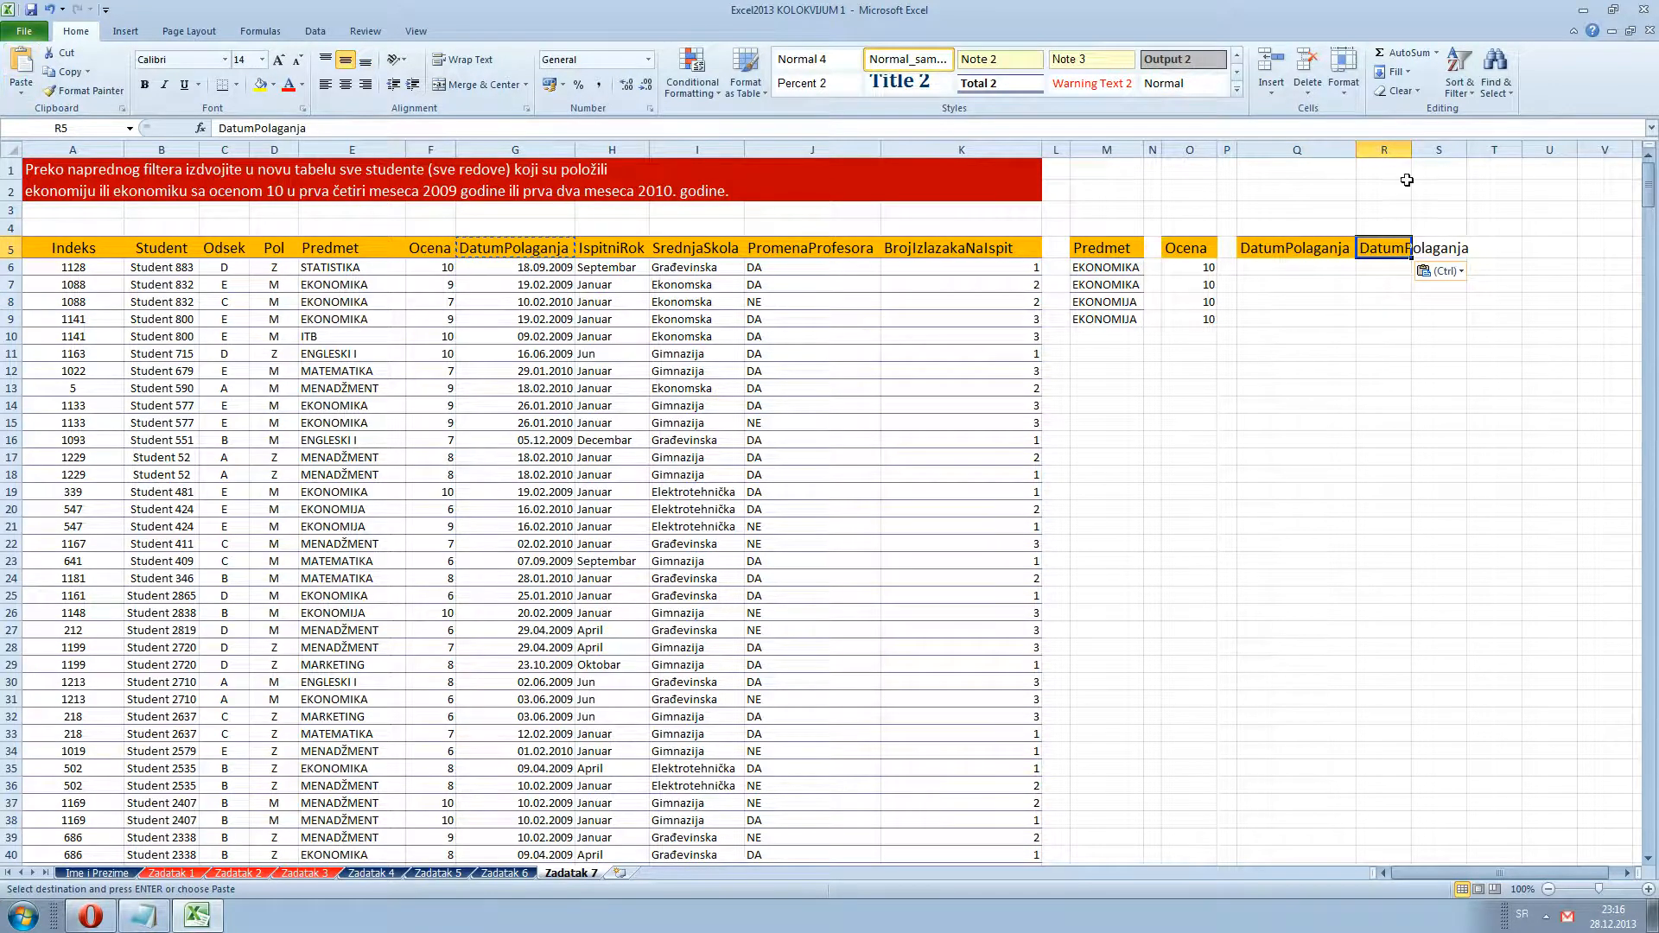
double_click(1410, 150)
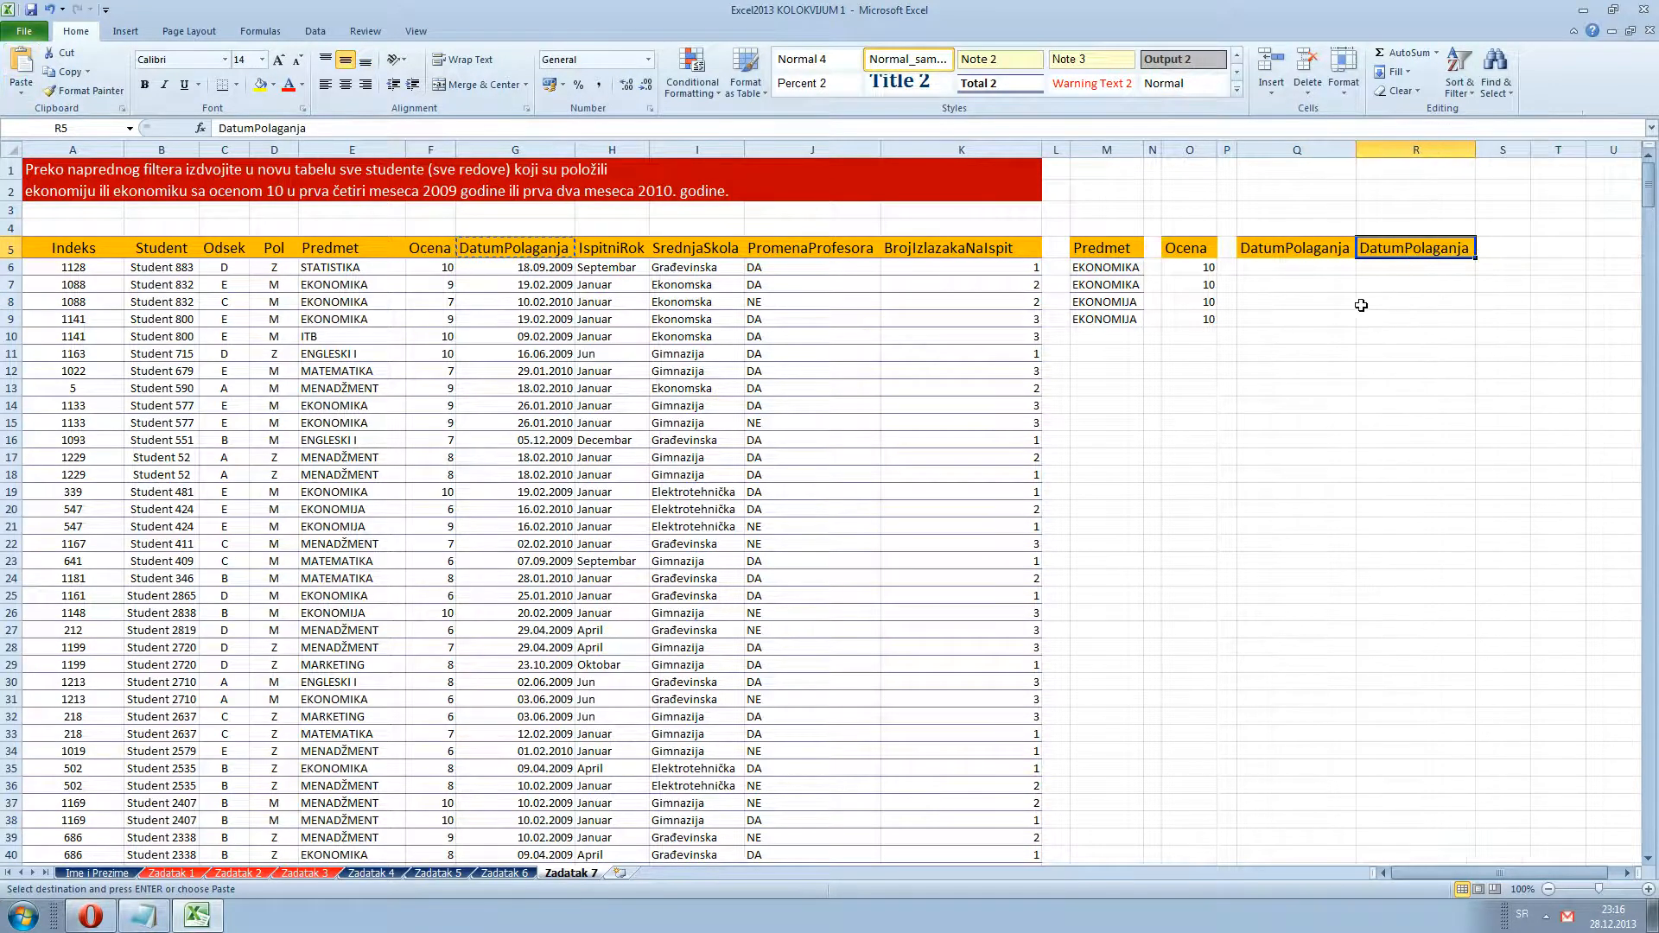
click(1309, 268)
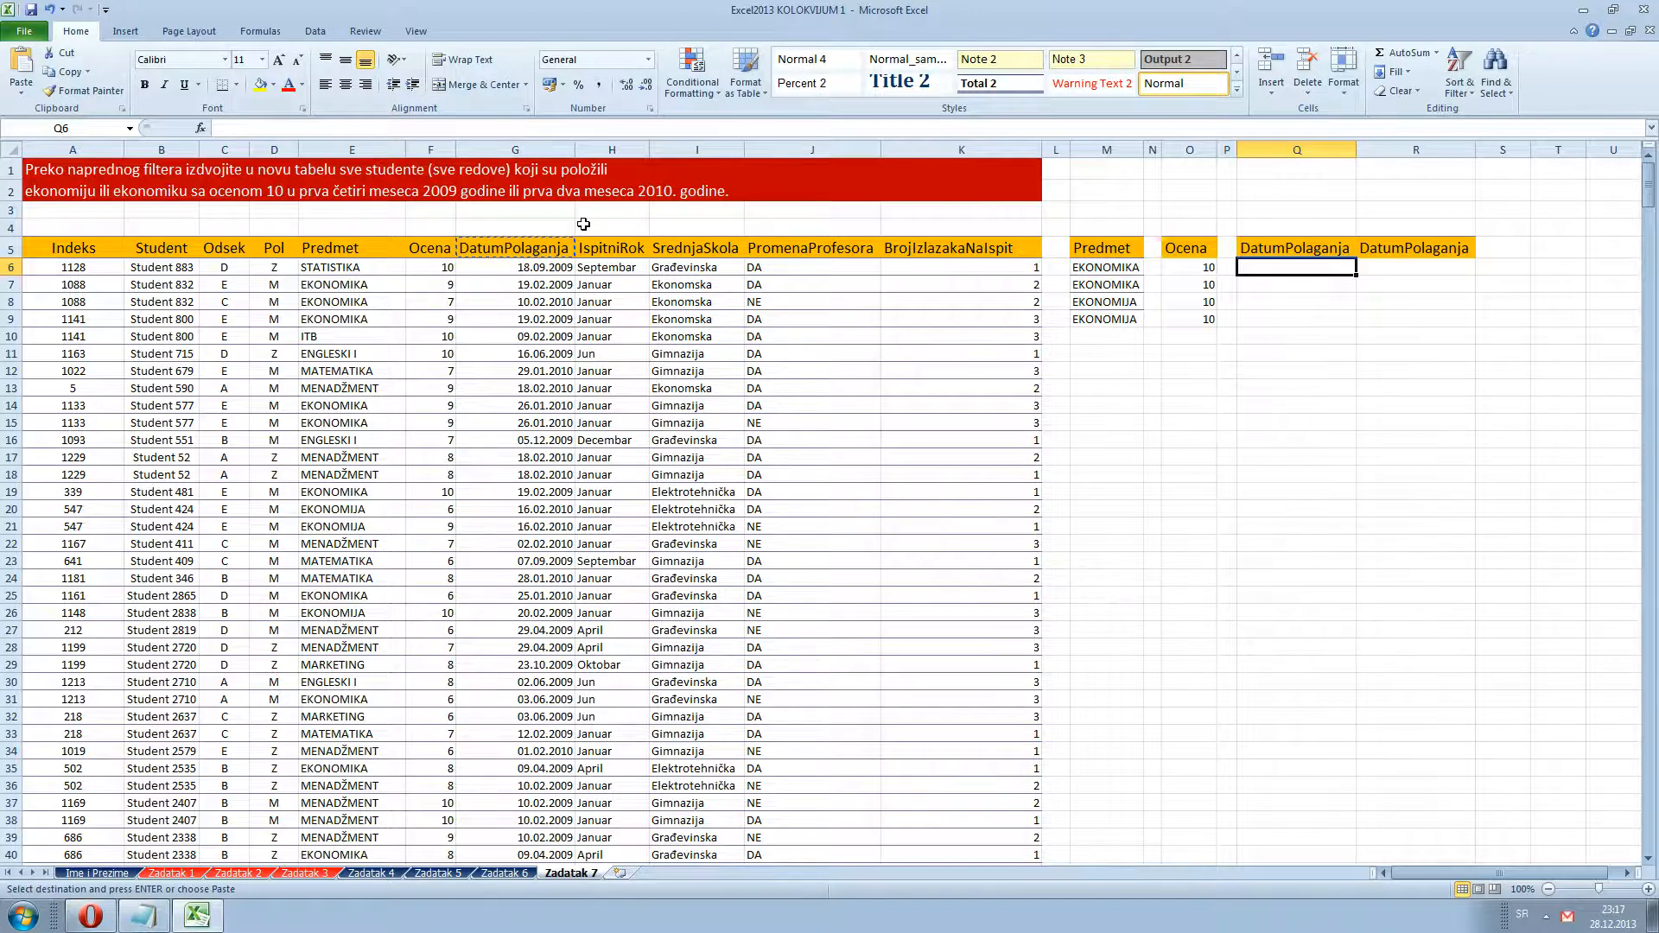
Enter the start-date criterion >=1/1/2009 in cell Q6 under the first DatumPolaganja header
text(>1/1/2009)
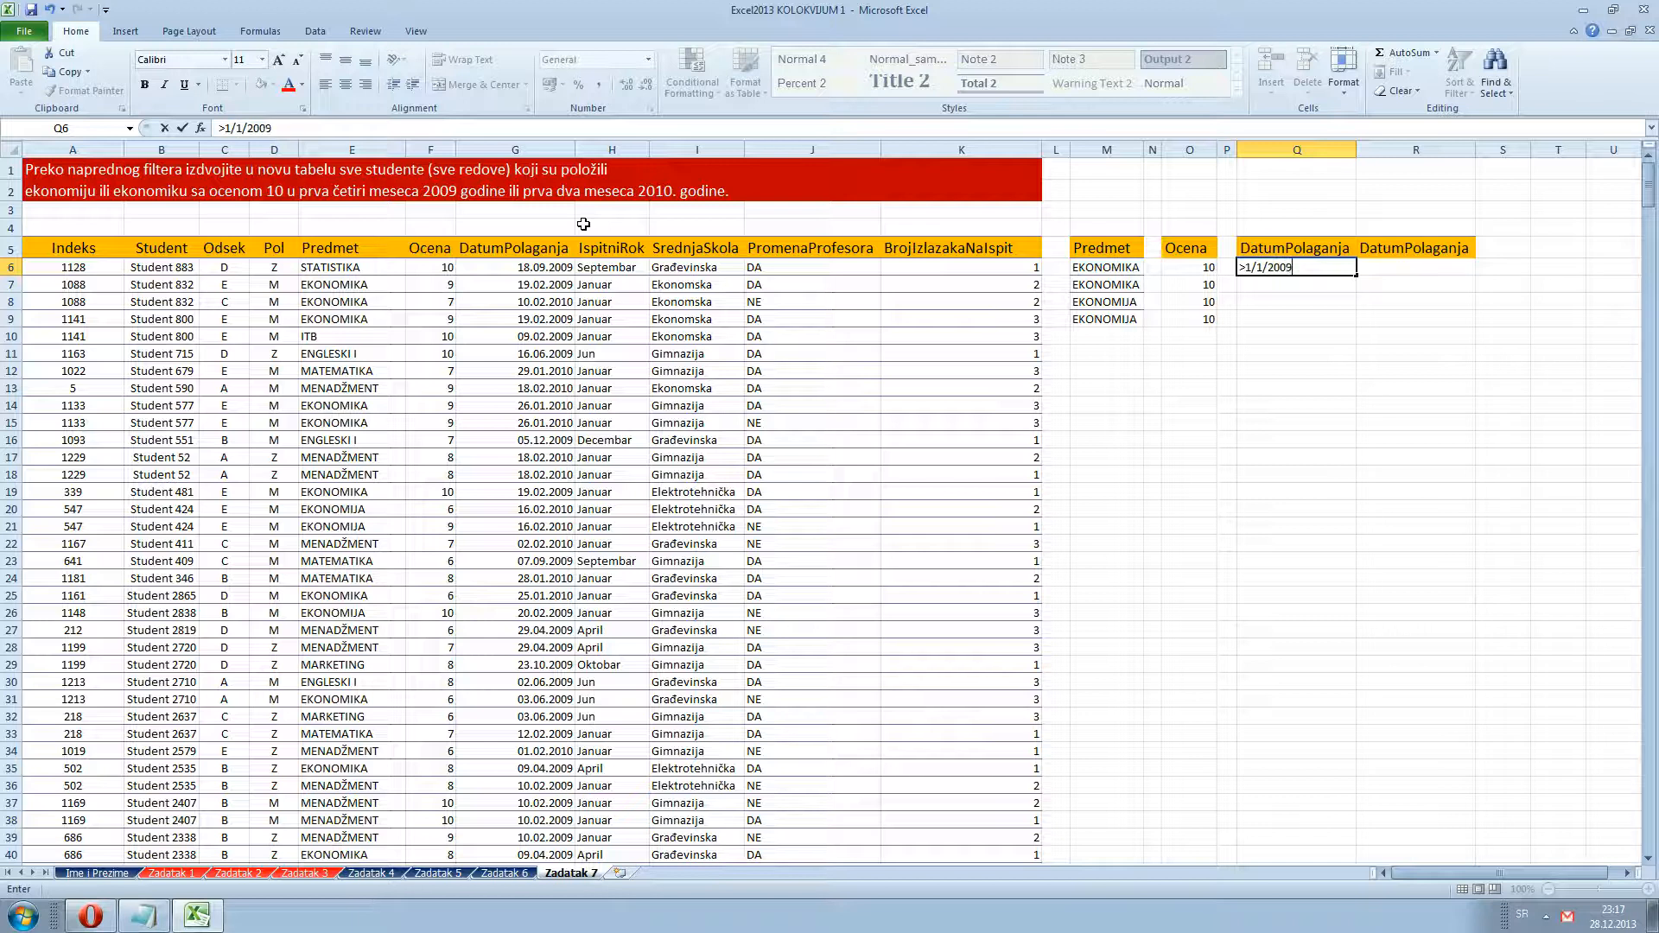
click(1257, 273)
text(=)
Enter the end-date criterion <1/5/2009 in cell R6 under the second DatumPolaganja header
click(1381, 267)
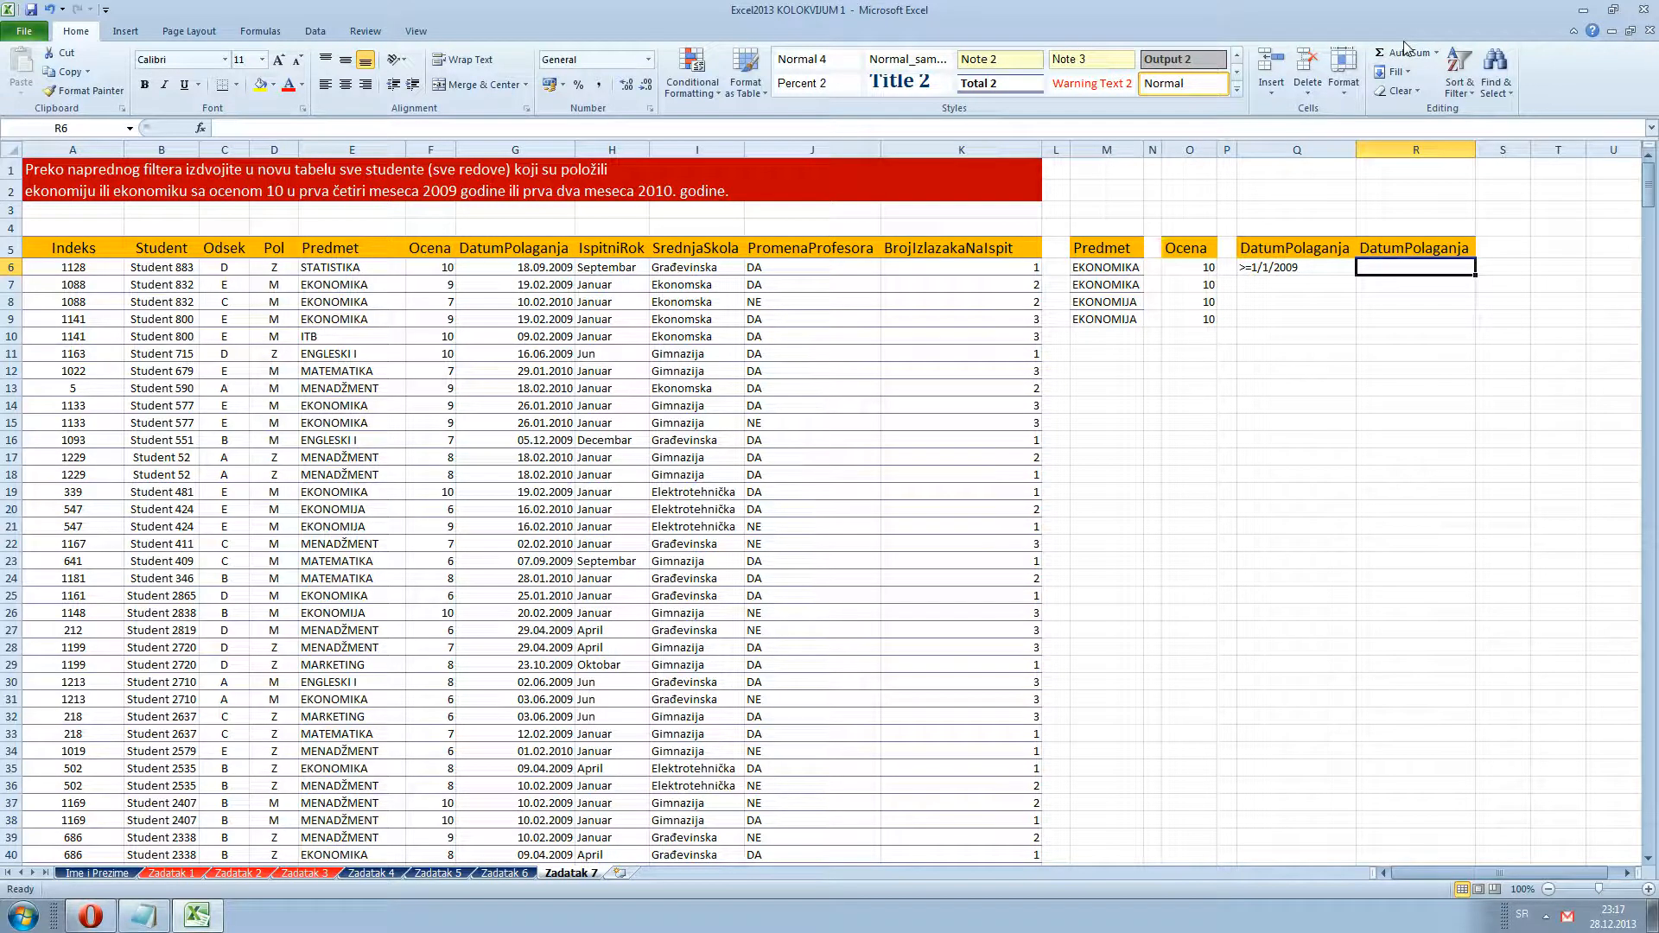
text(<)
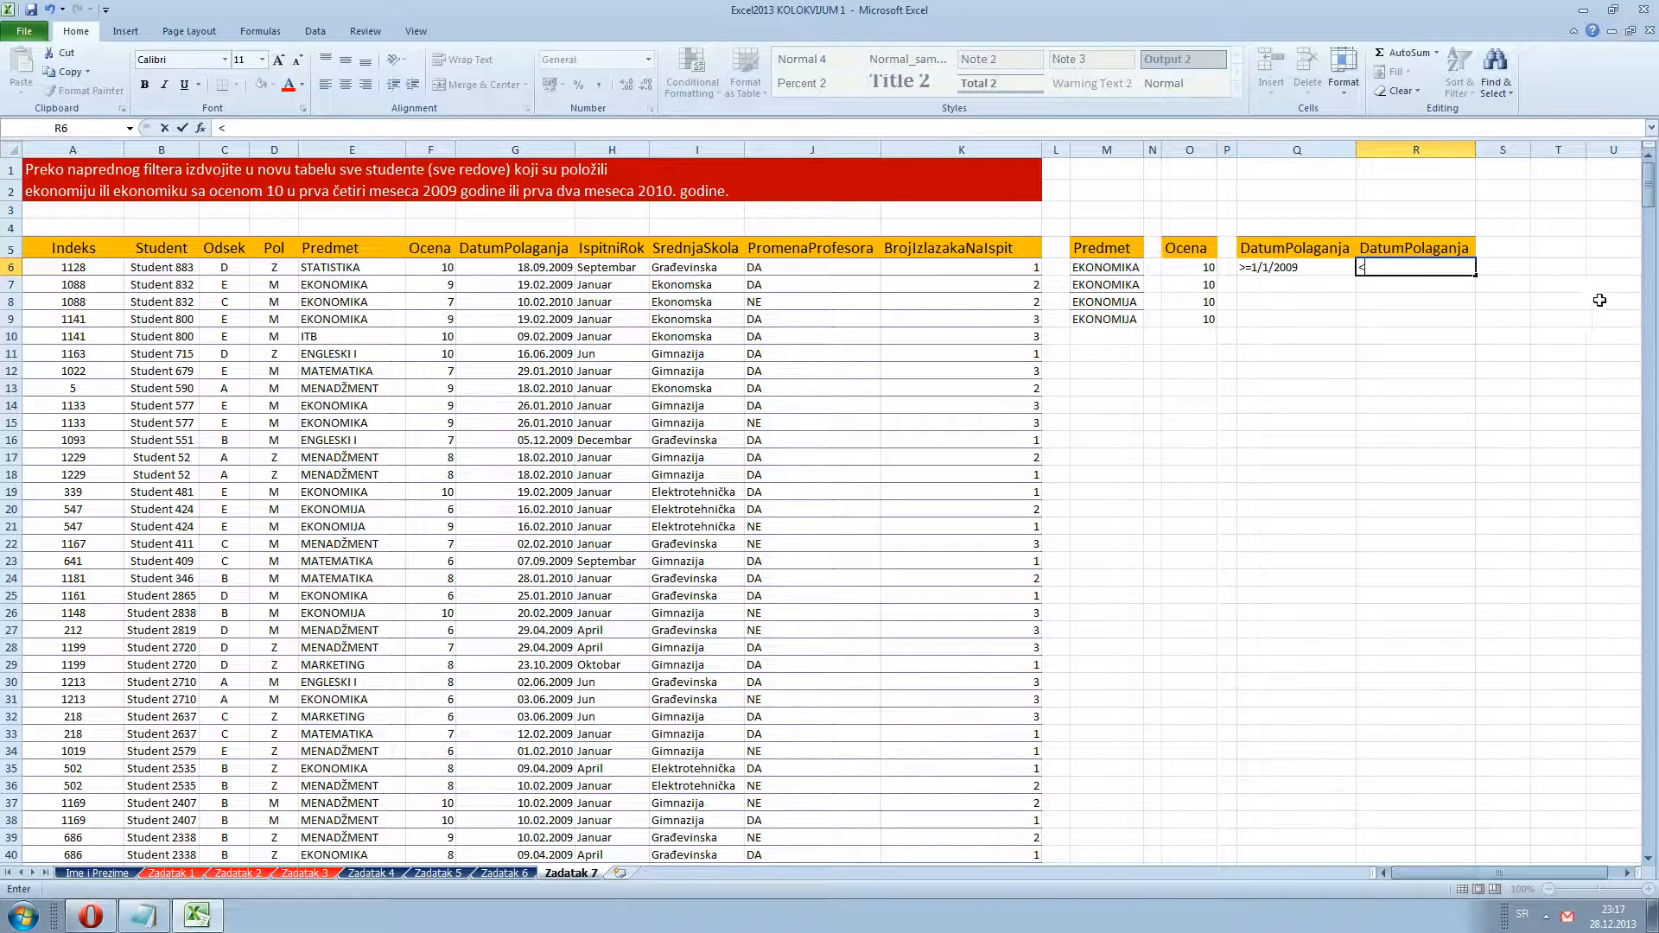
text(1)
text(/4)
key(BackSpace)
key(BackSpace)
key(BackSpace)
key(BackSpace)
key(BackSpace)
text(30*/)
text(2009)
key(BackSpace)
key(BackSpace)
key(BackSpace)
key(BackSpace)
key(BackSpace)
key(BackSpace)
key(BackSpace)
key(BackSpace)
text(5/2009)
Enter the 2010 date criteria in row 7: >=1/1/2010 in Q7 and <1/3/2010 in R7
click(1267, 284)
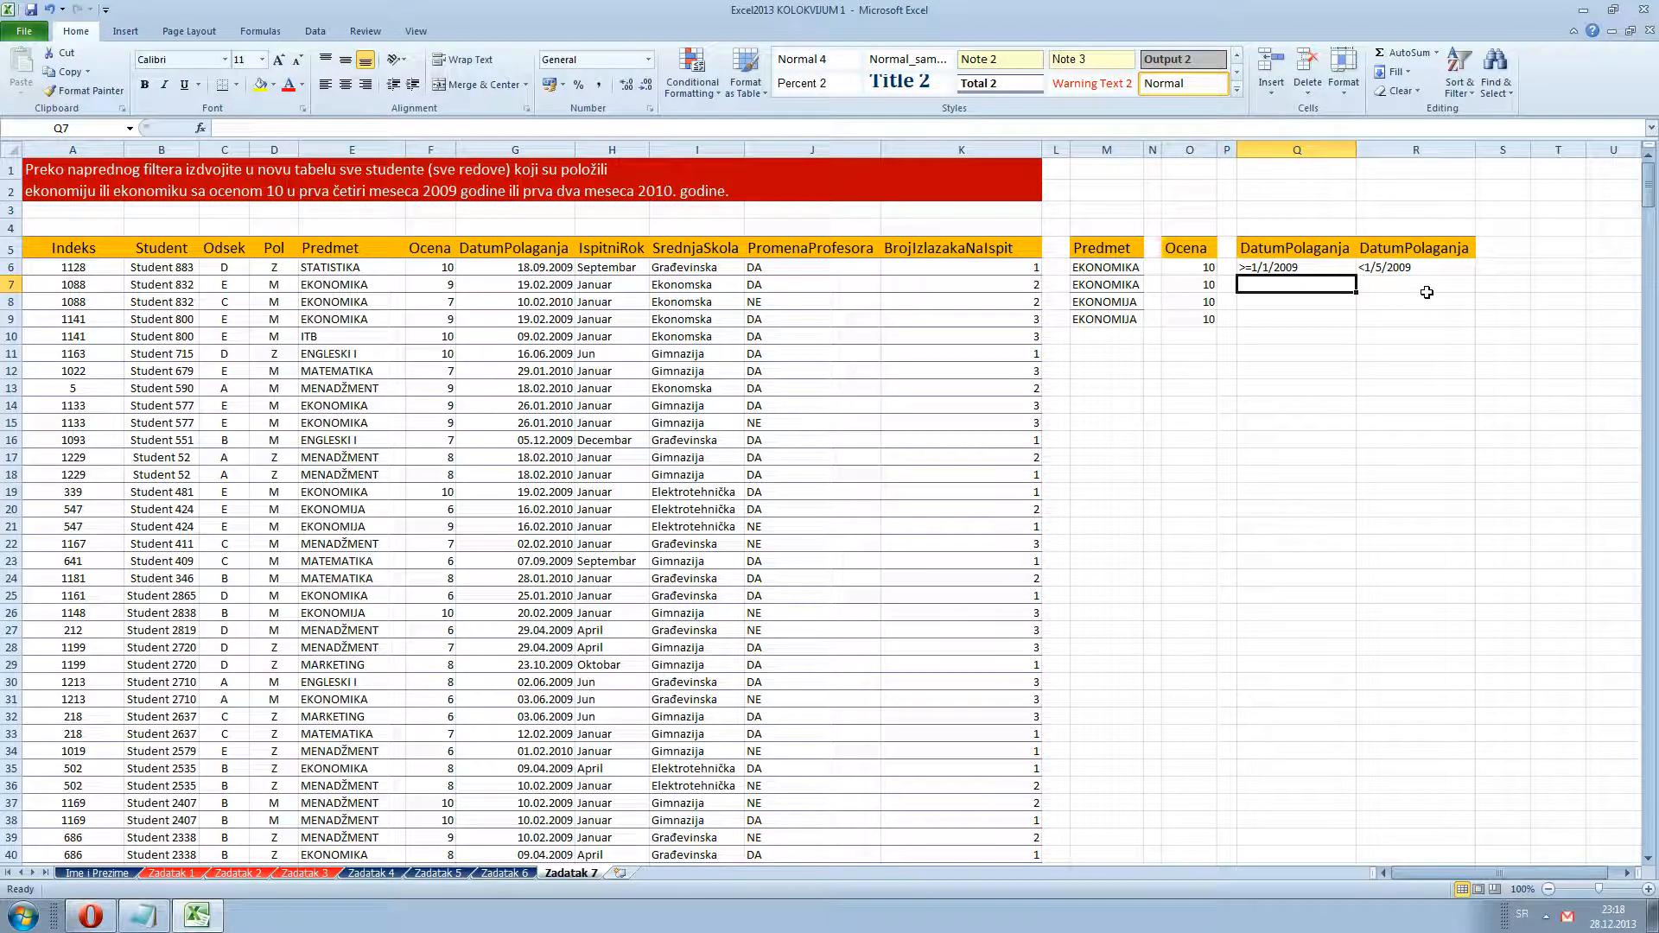
text(>)
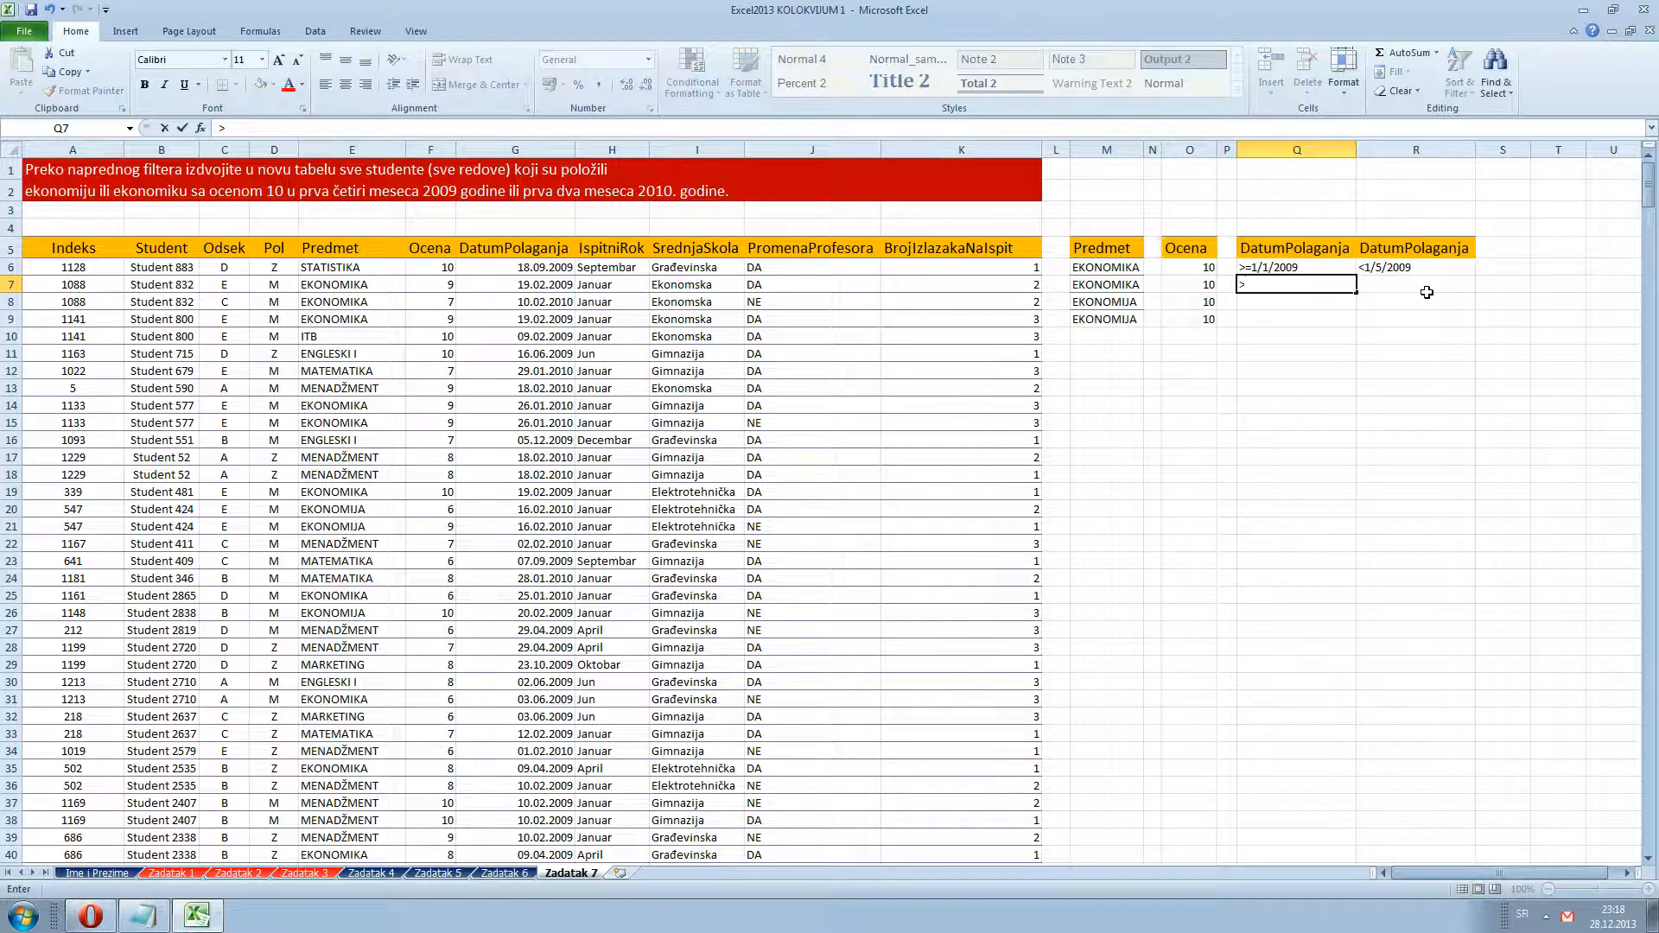
text(=1/1/2010)
click(1392, 291)
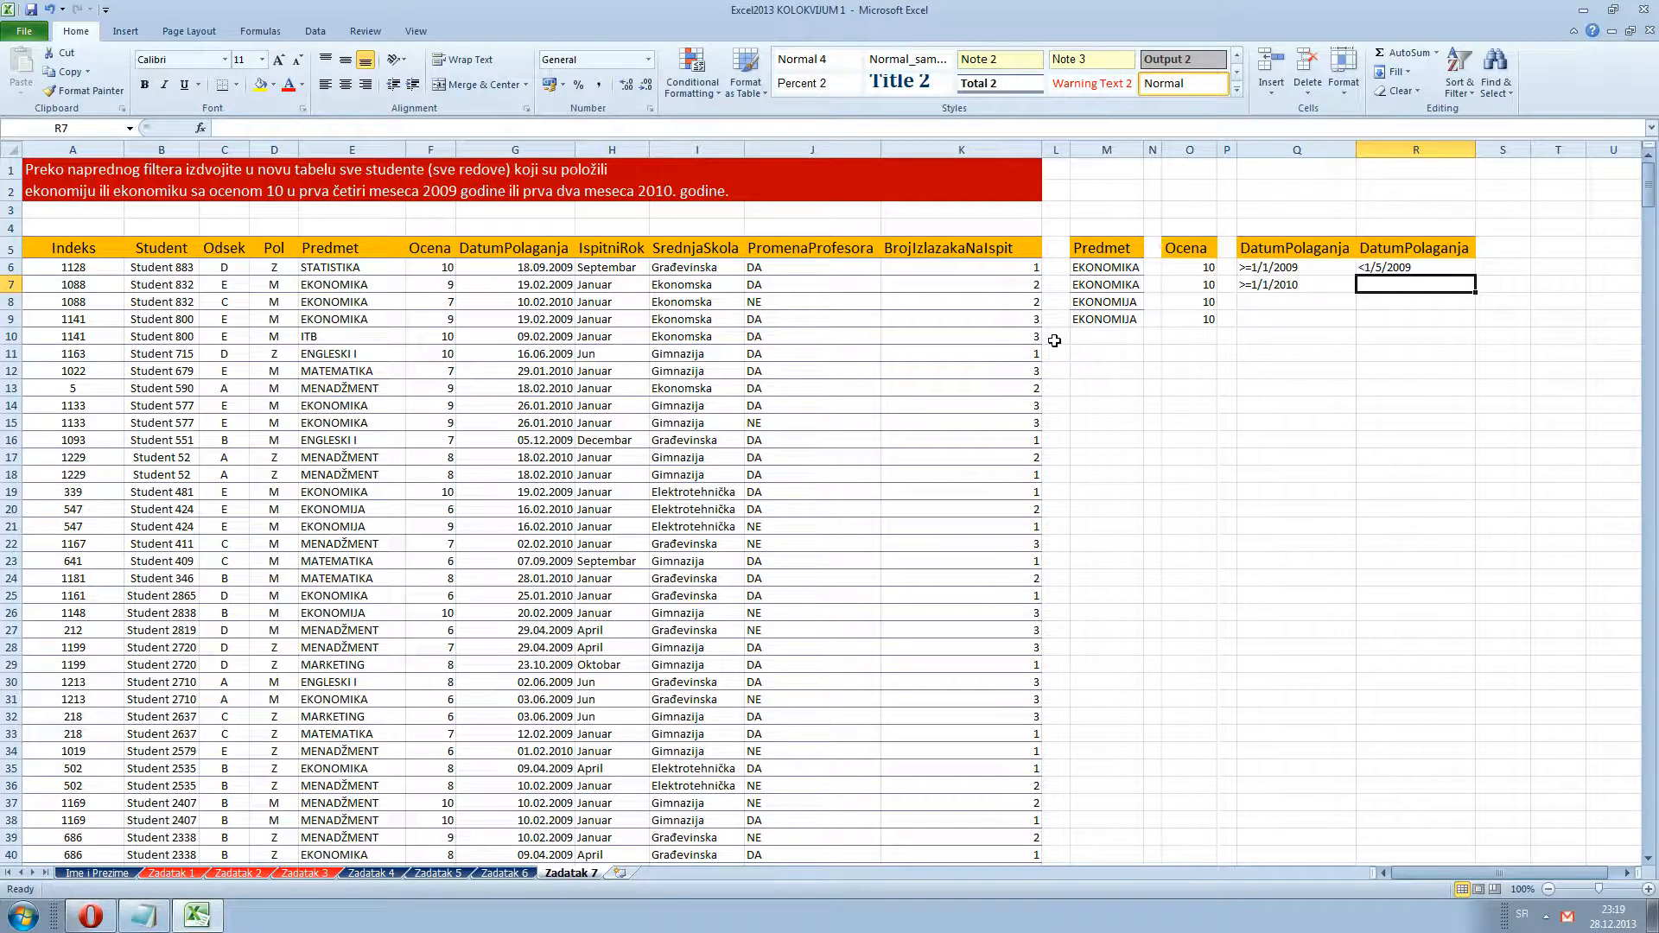
text(<)
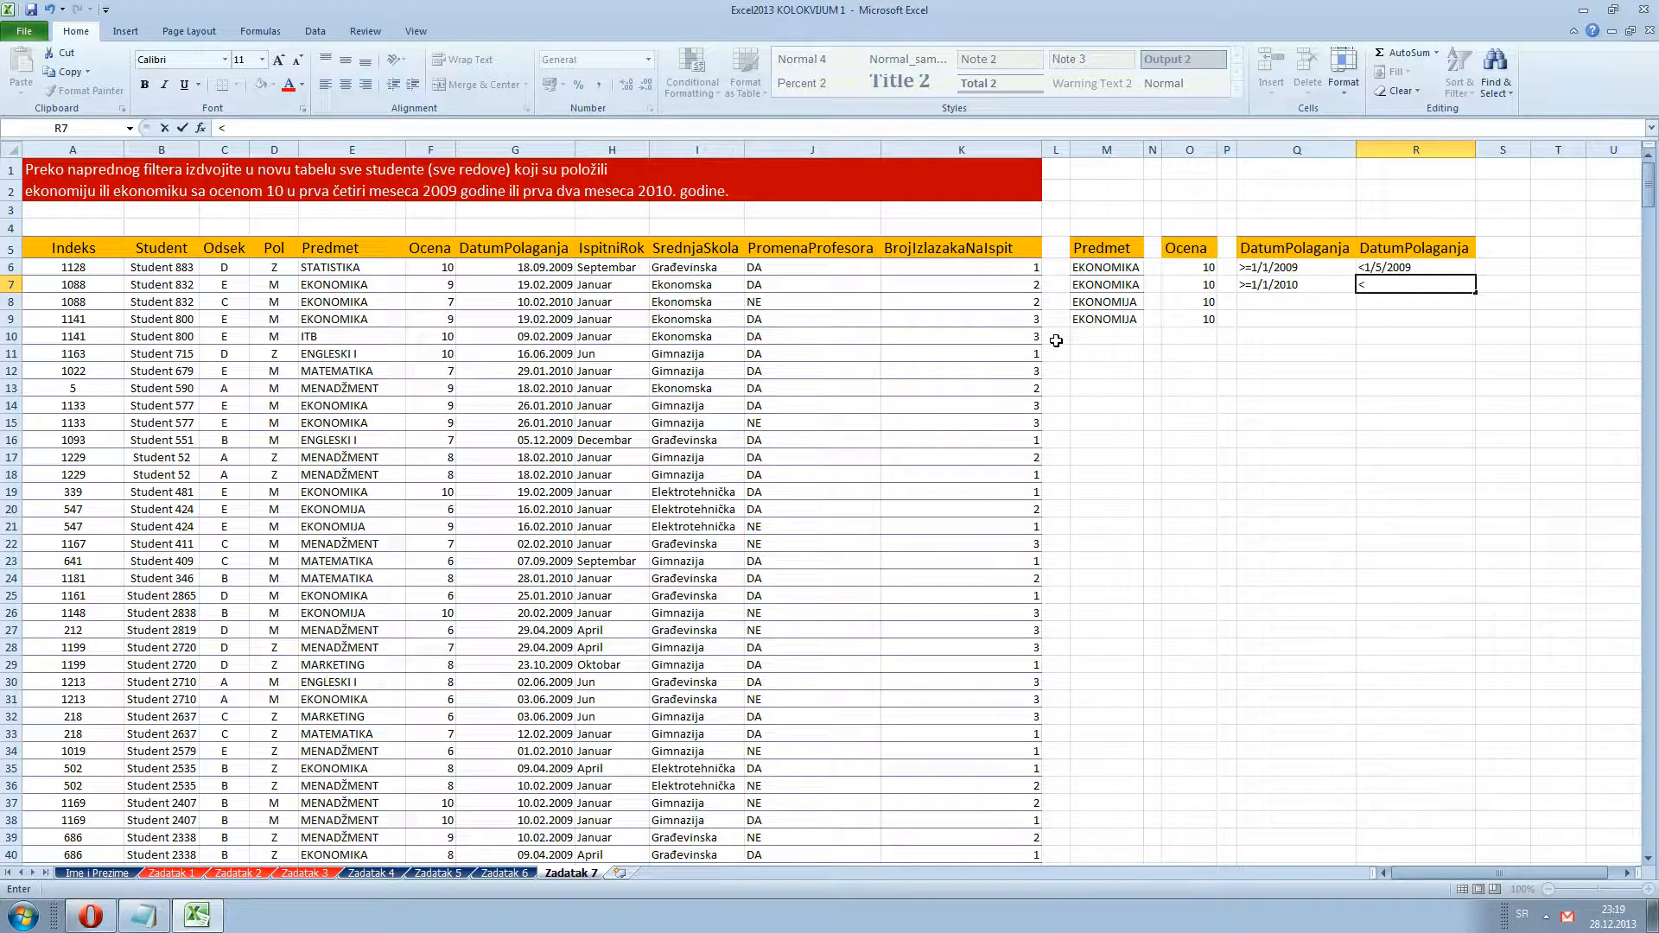
text(1/3/2010)
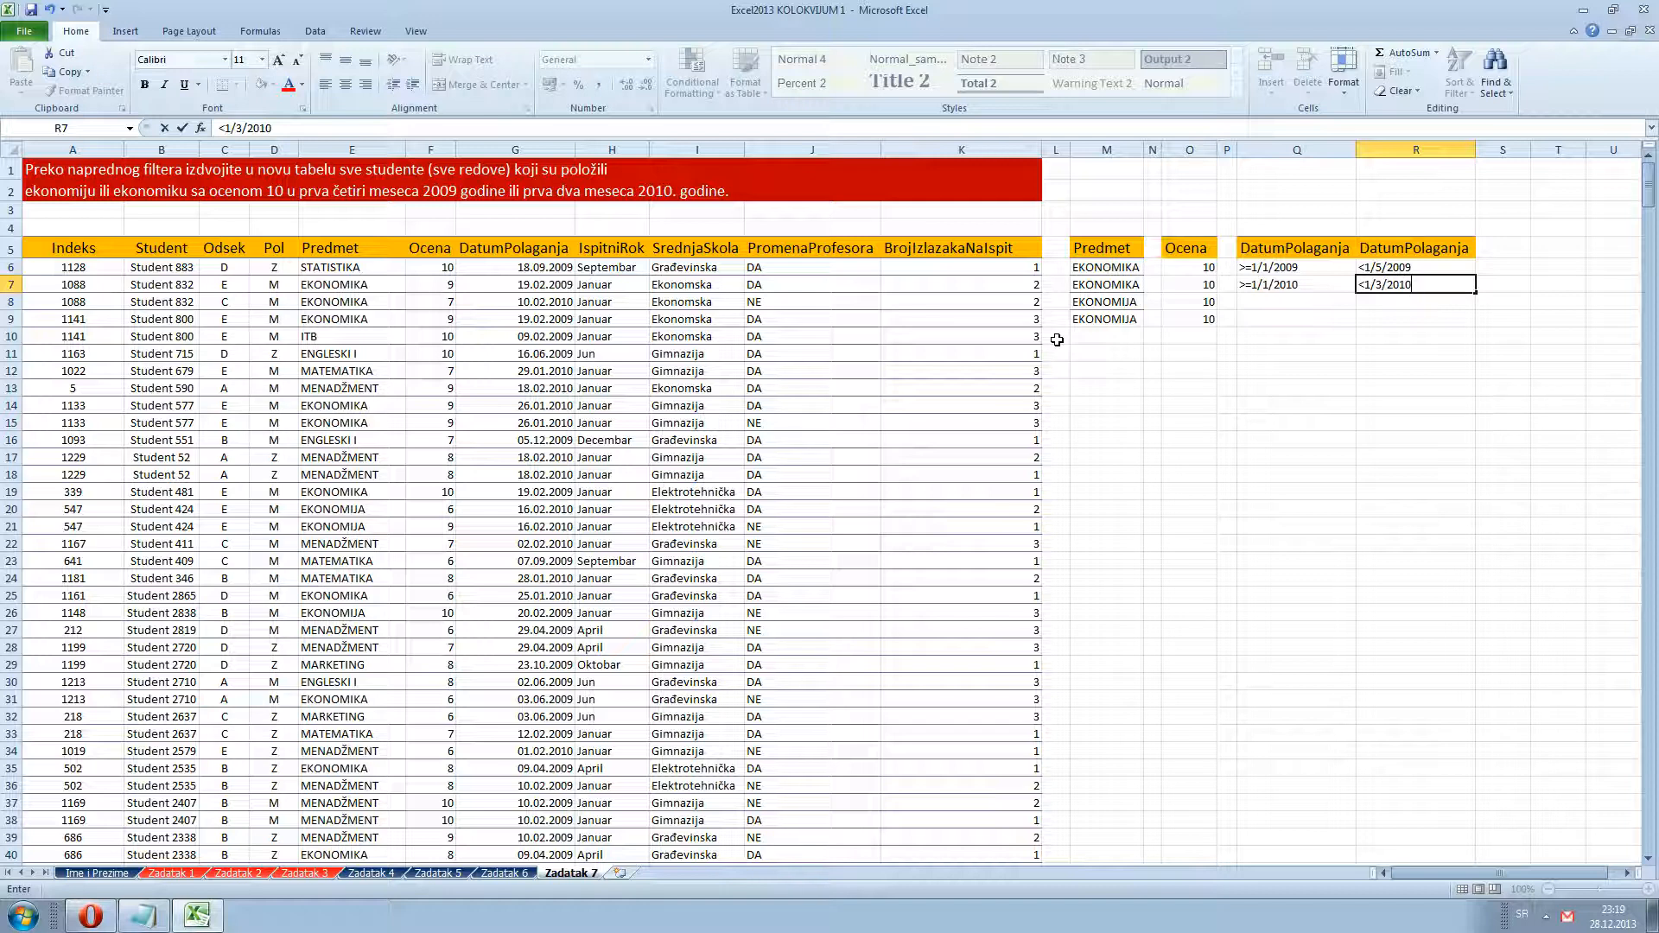
key(Return)
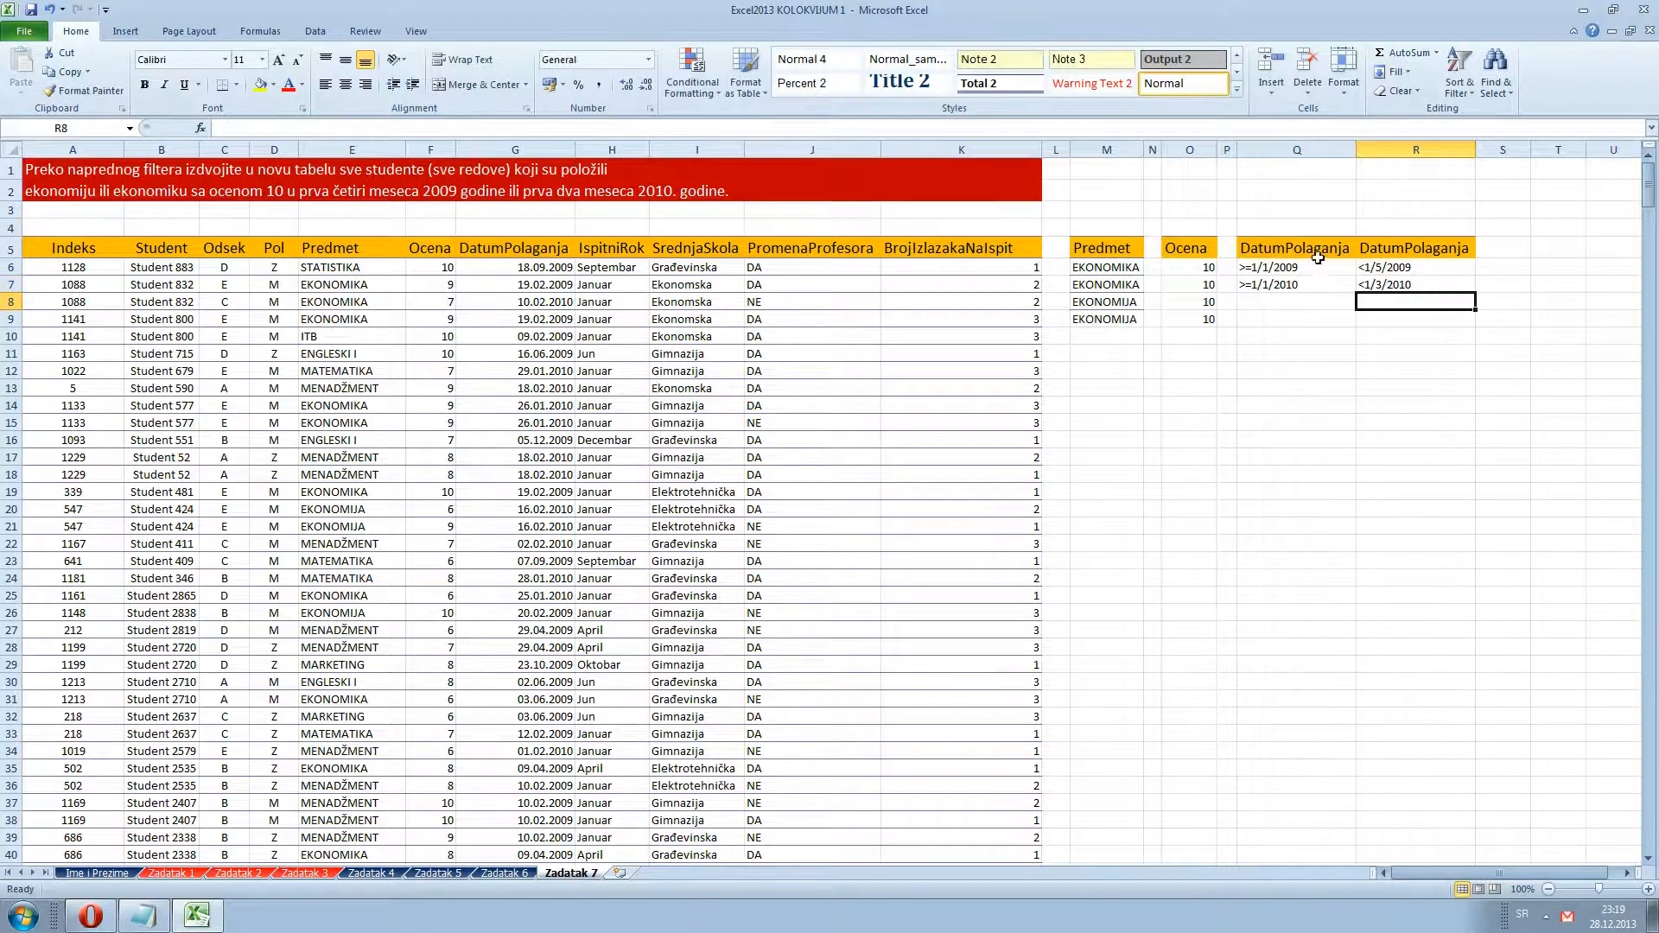
Copy the date criteria Q6:R7 into Q8:R9 for the two EKONOMIJA rows
drag(1270, 267, 1383, 288)
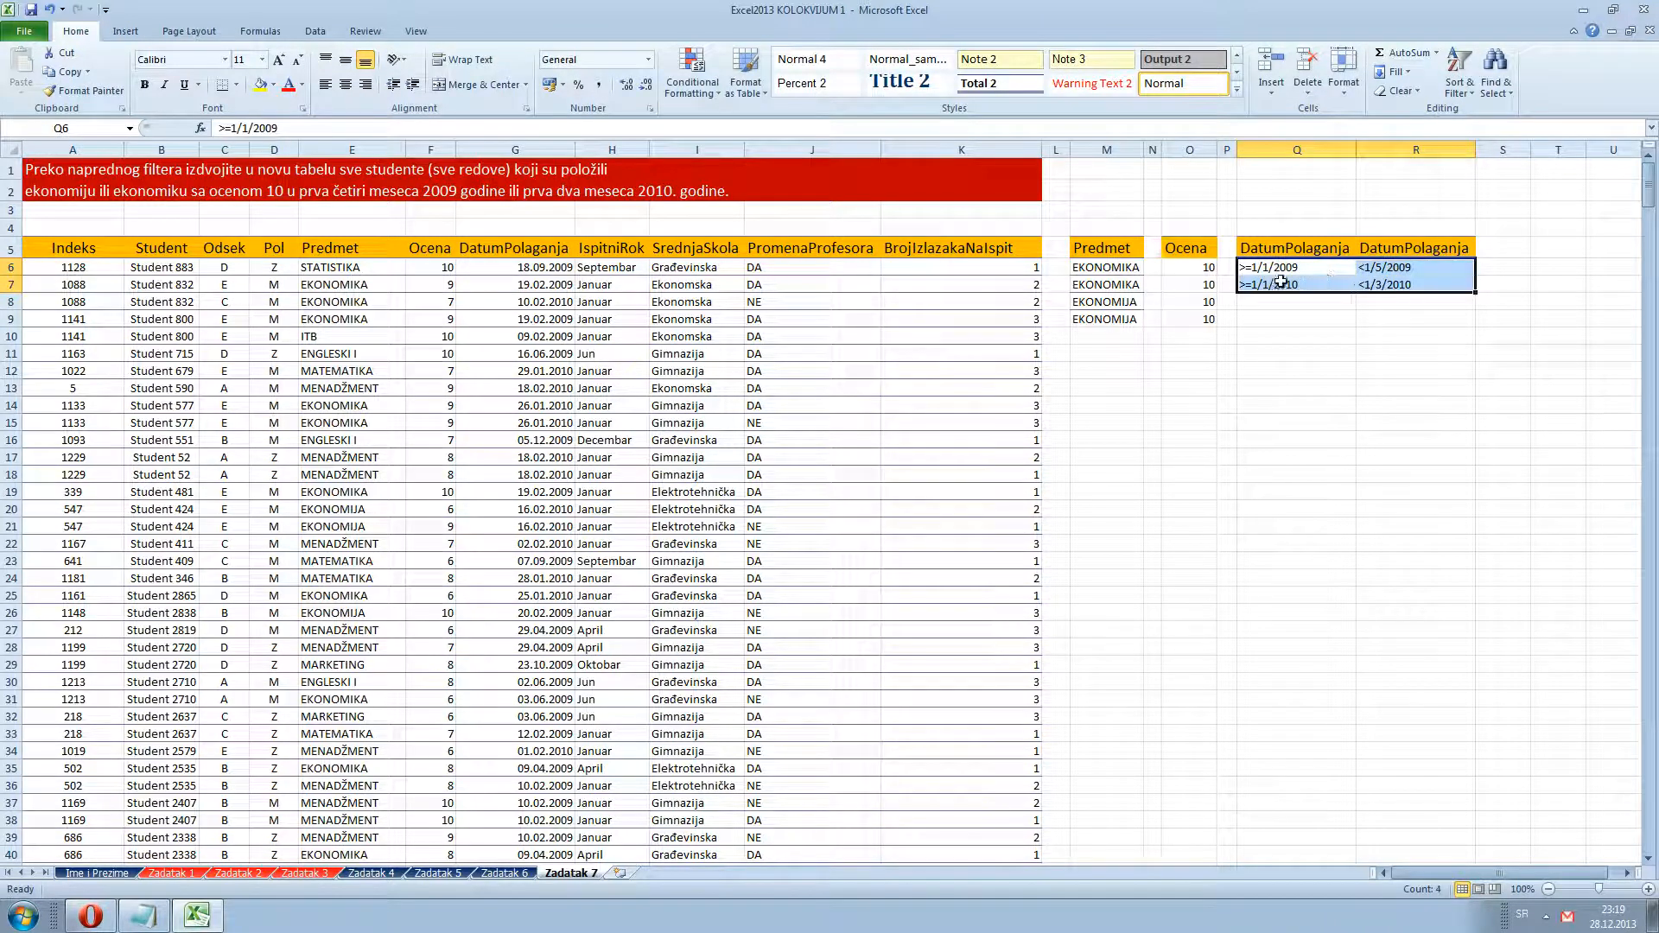
click(75, 71)
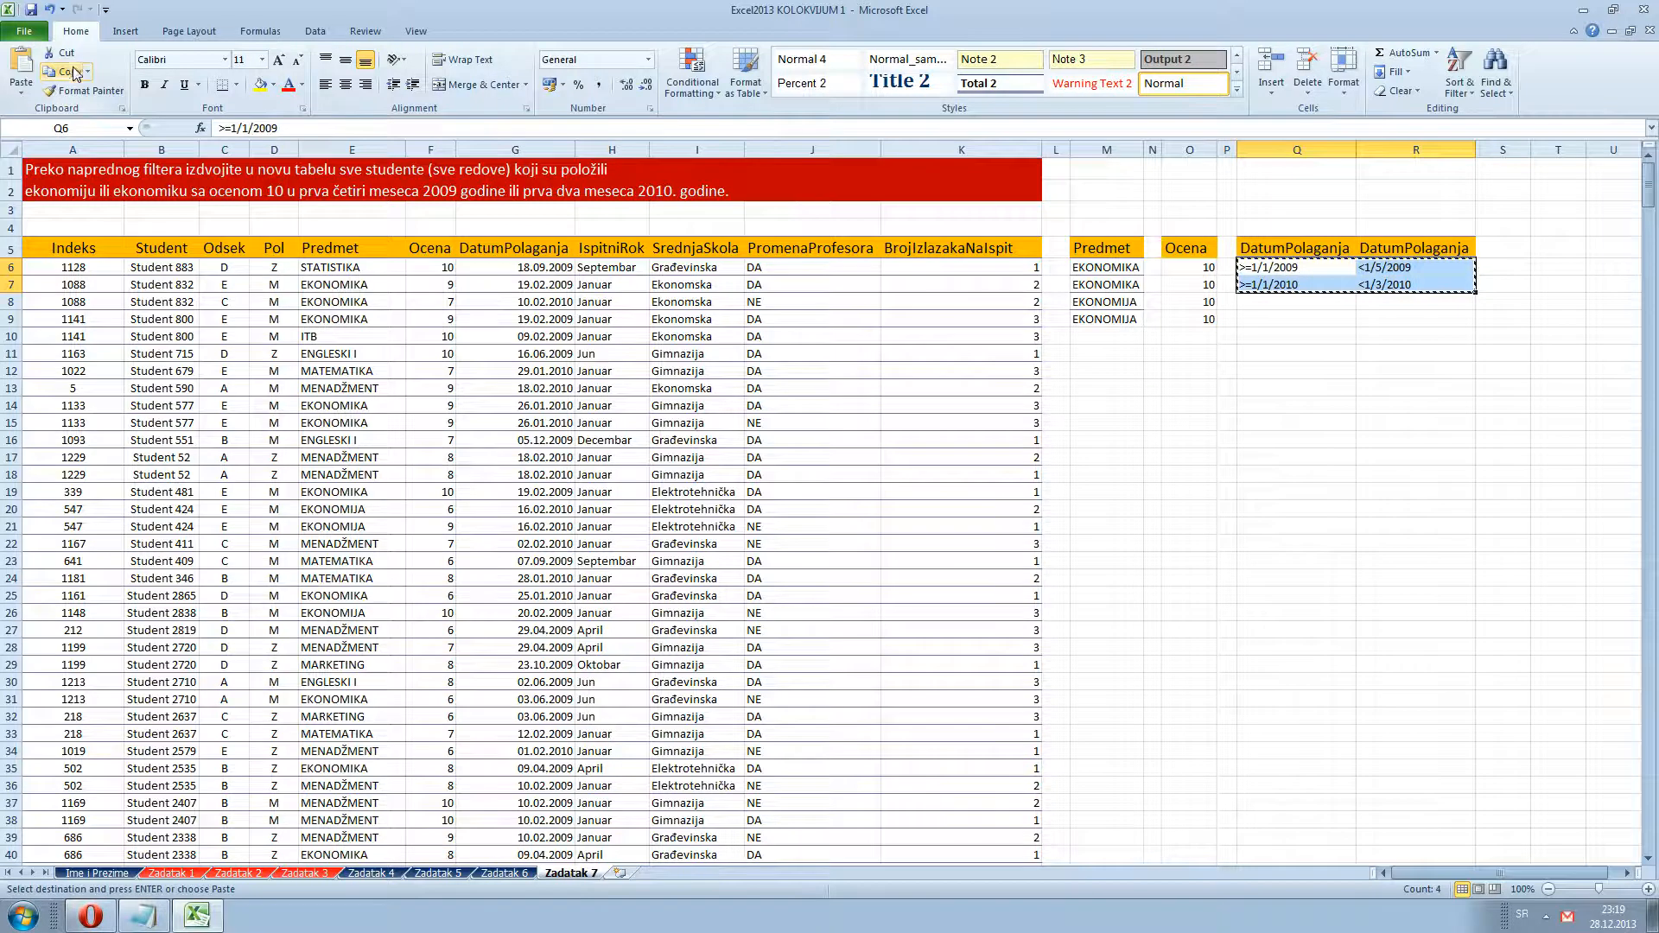
click(1271, 304)
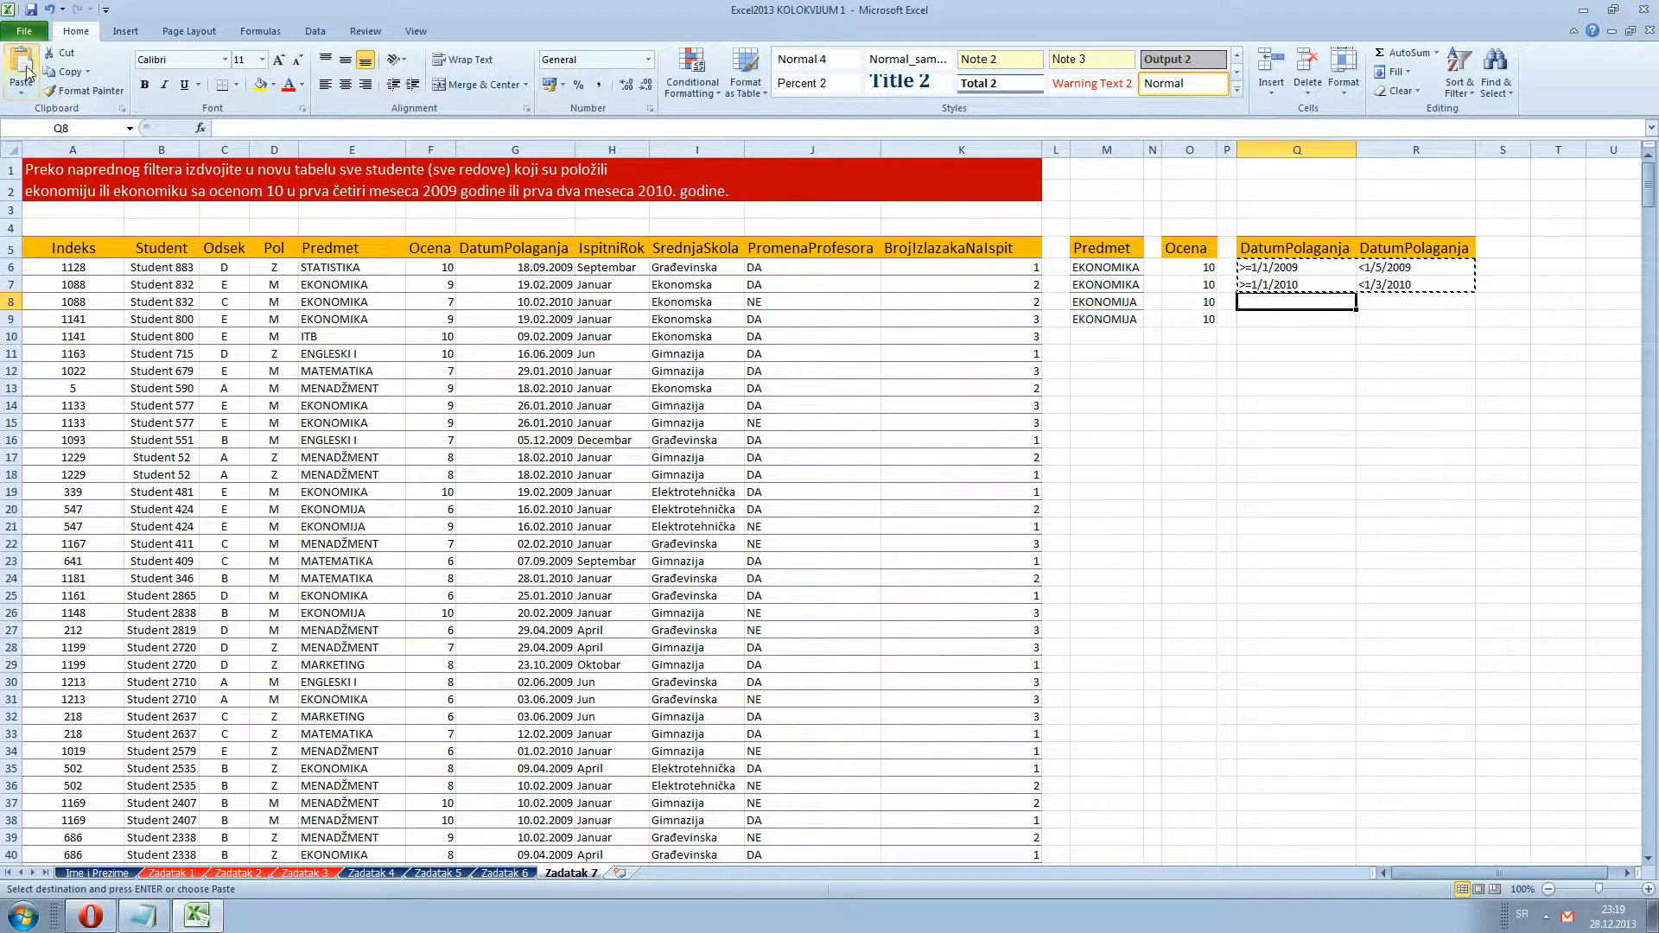
click(29, 70)
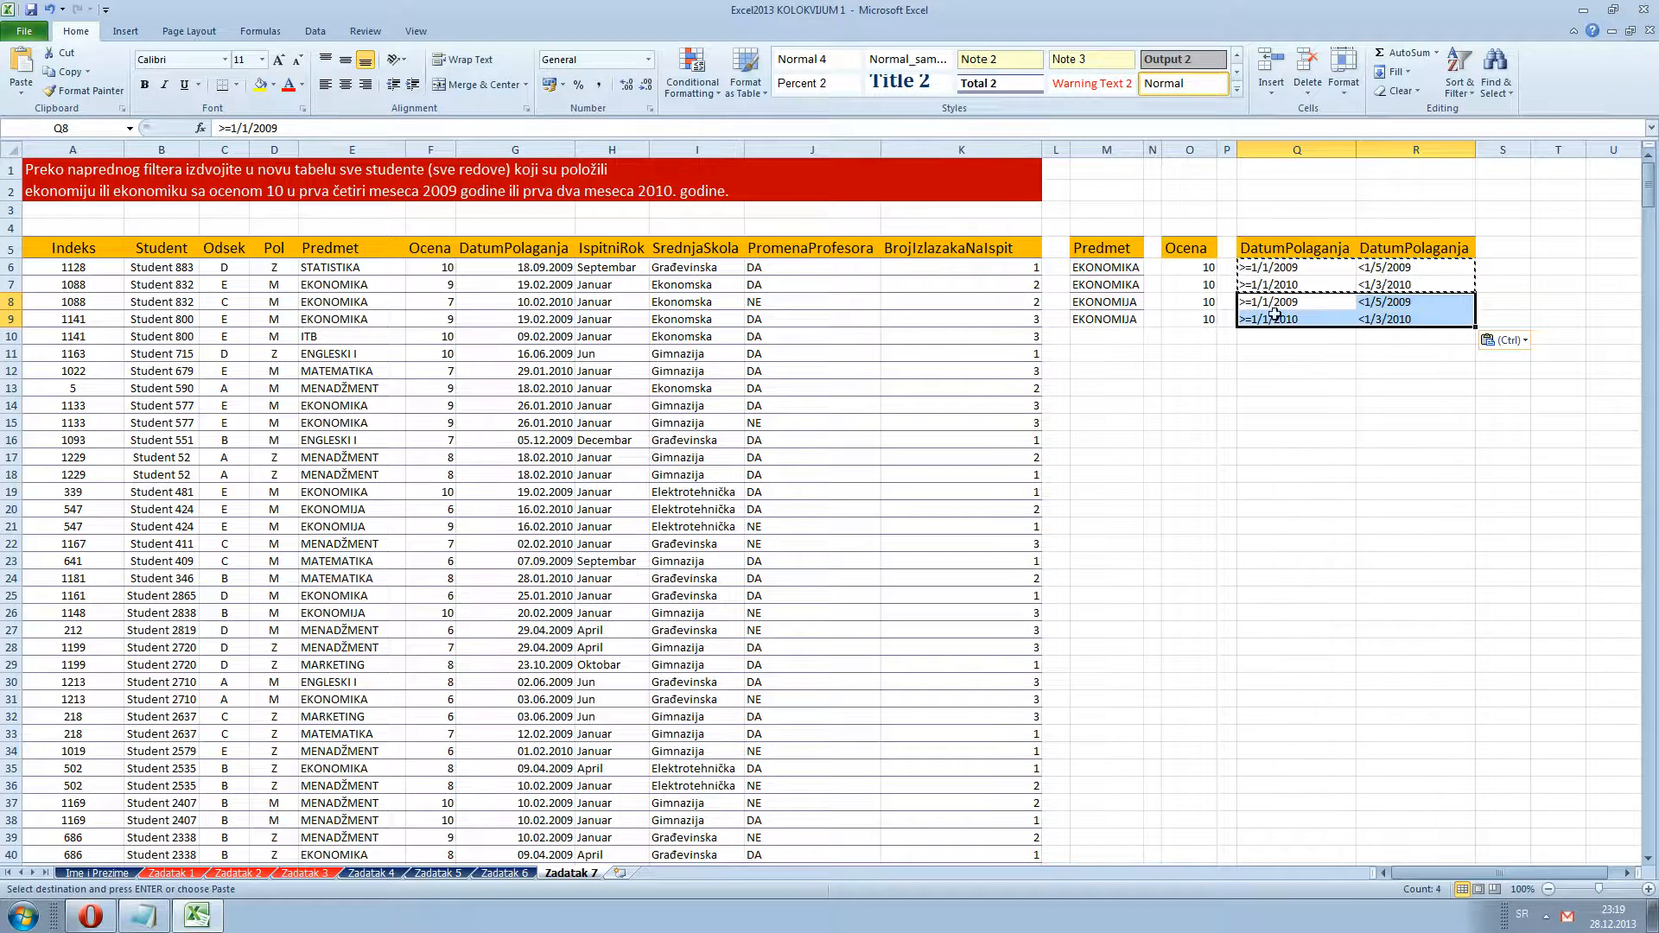
click(1223, 352)
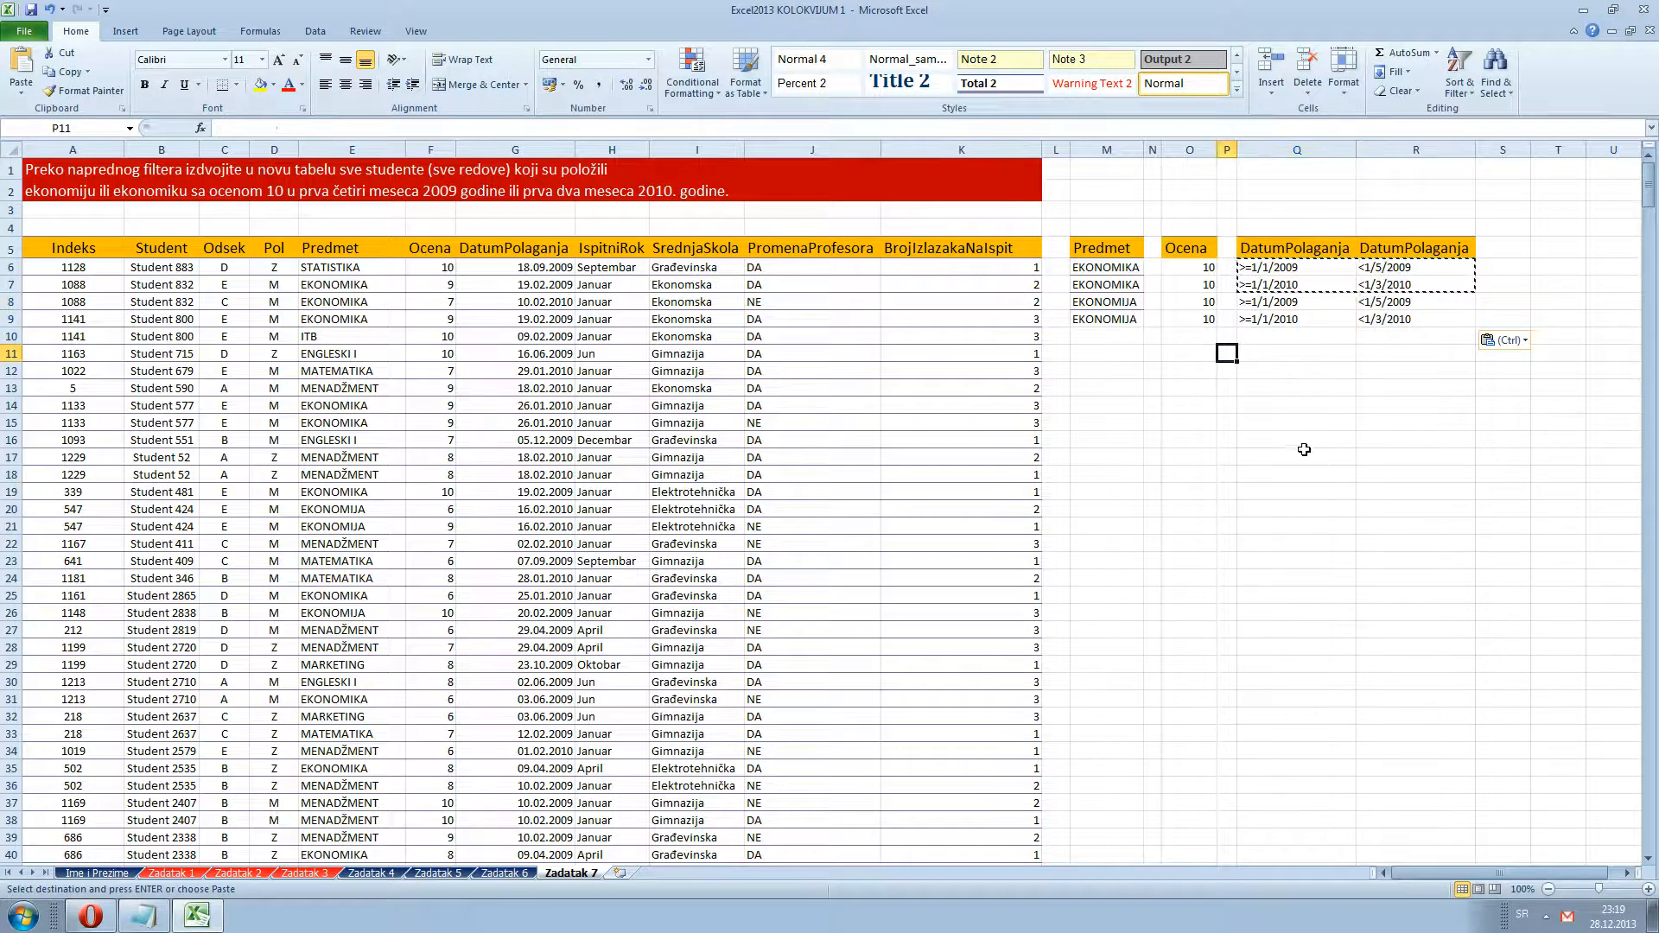
click(1305, 421)
text(2)
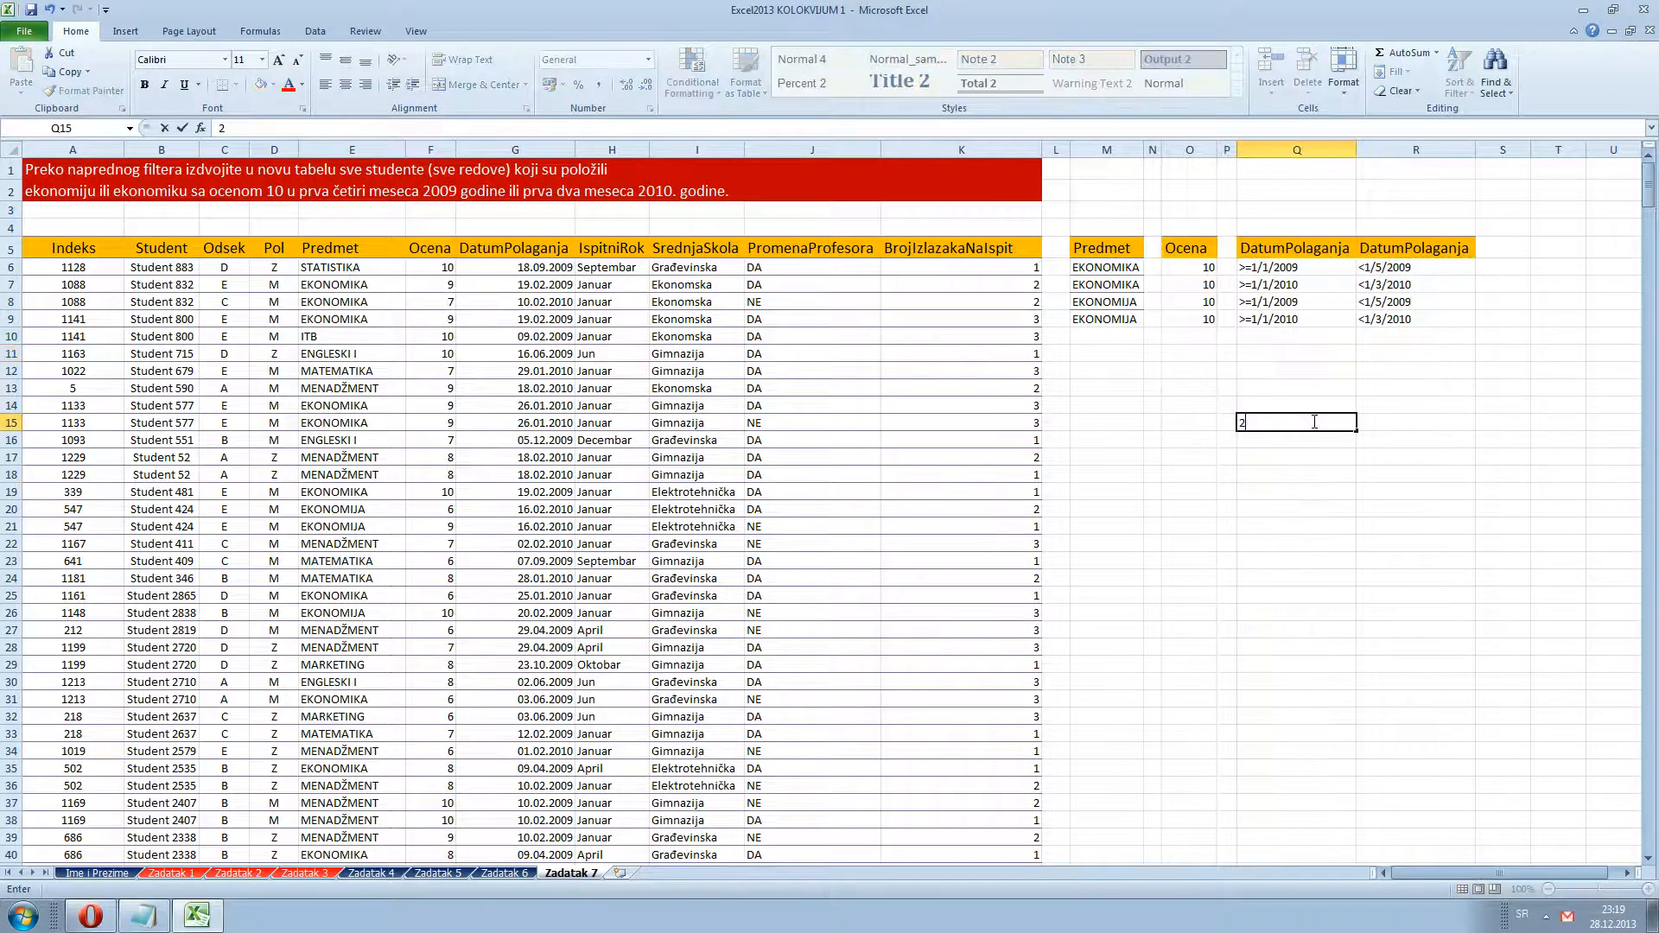
key(Return)
click(1312, 420)
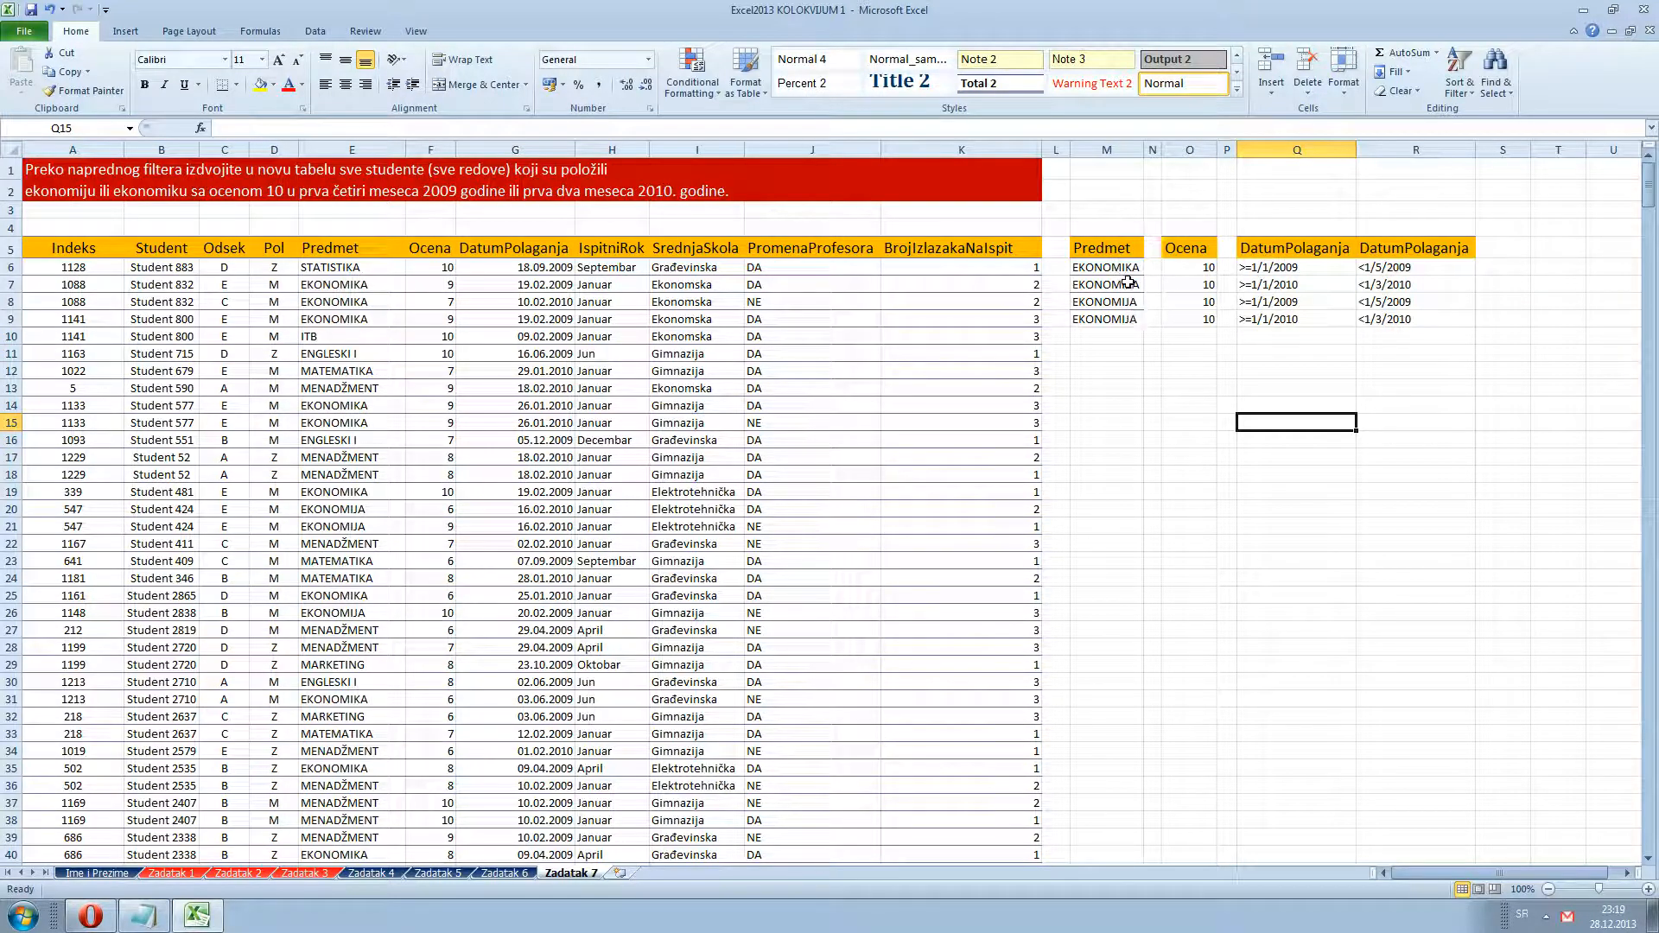
drag(1106, 250, 1384, 242)
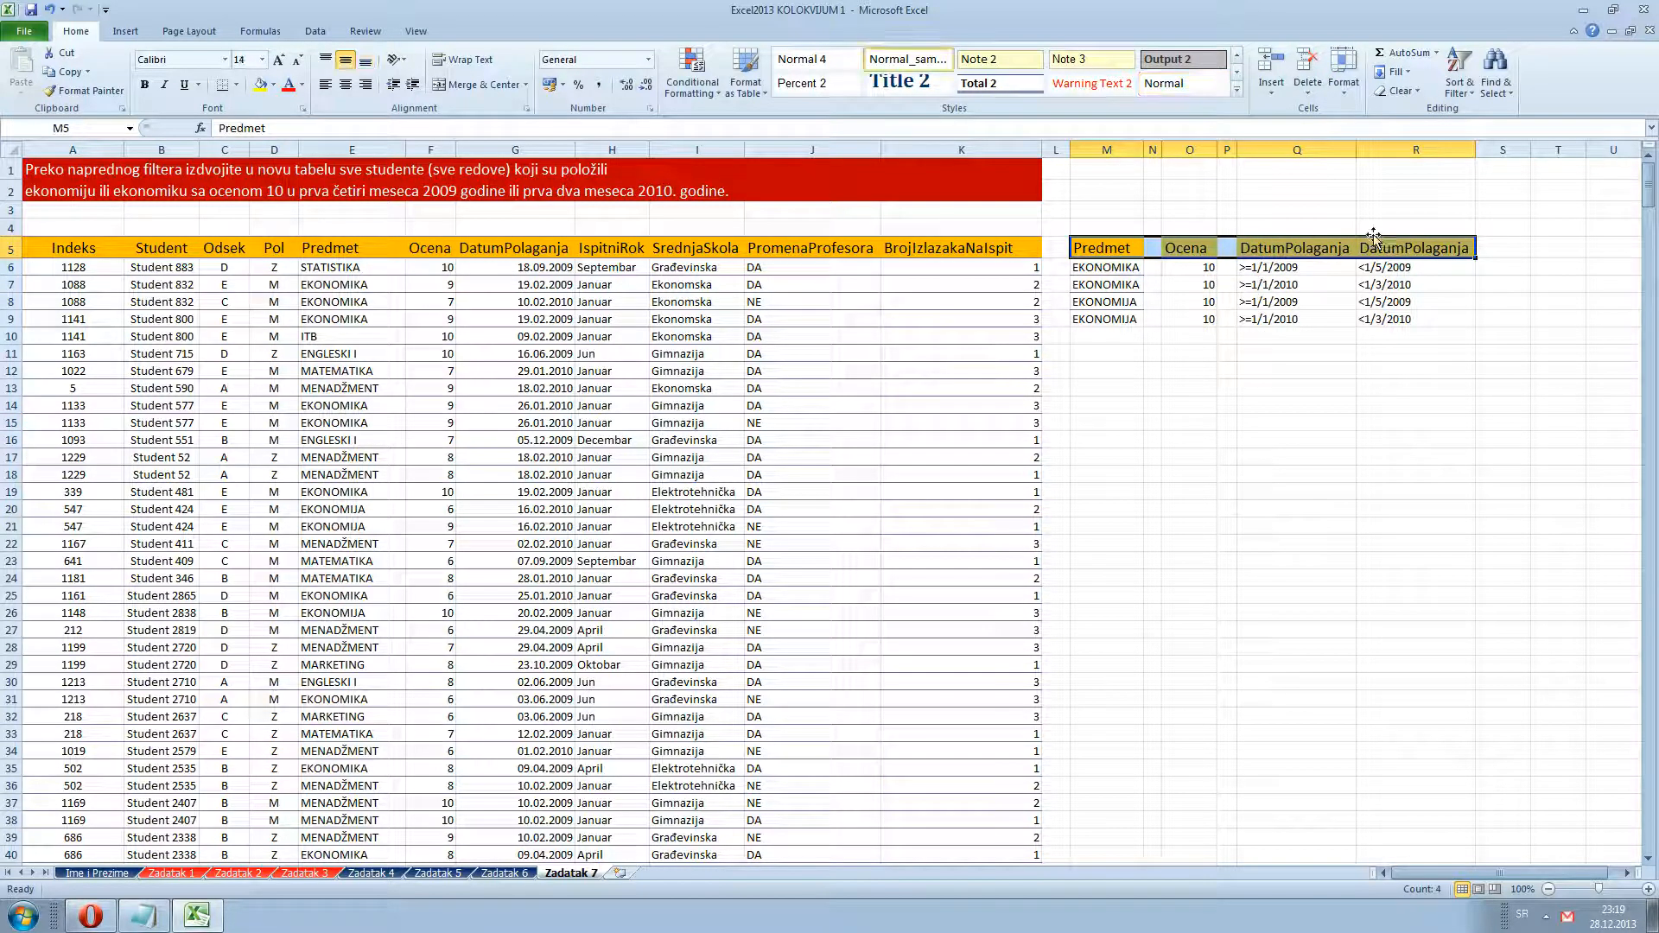
click(1109, 209)
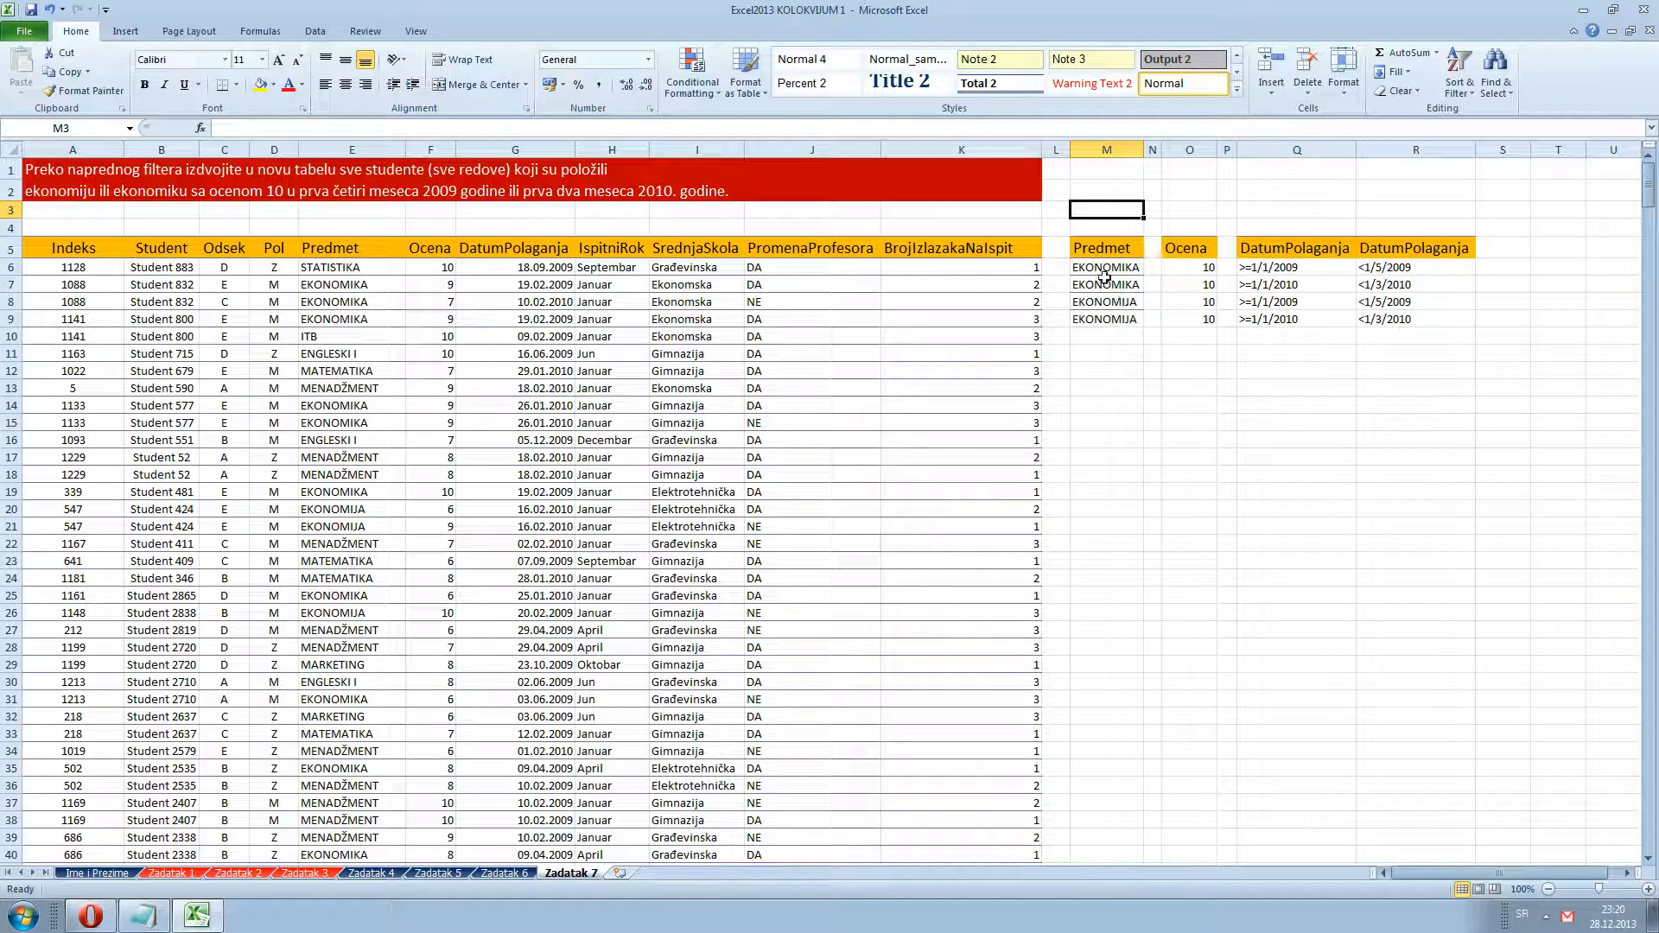
Start an advanced filter on the student table A5:K106 with M5:R9 as the criteria range
click(679, 347)
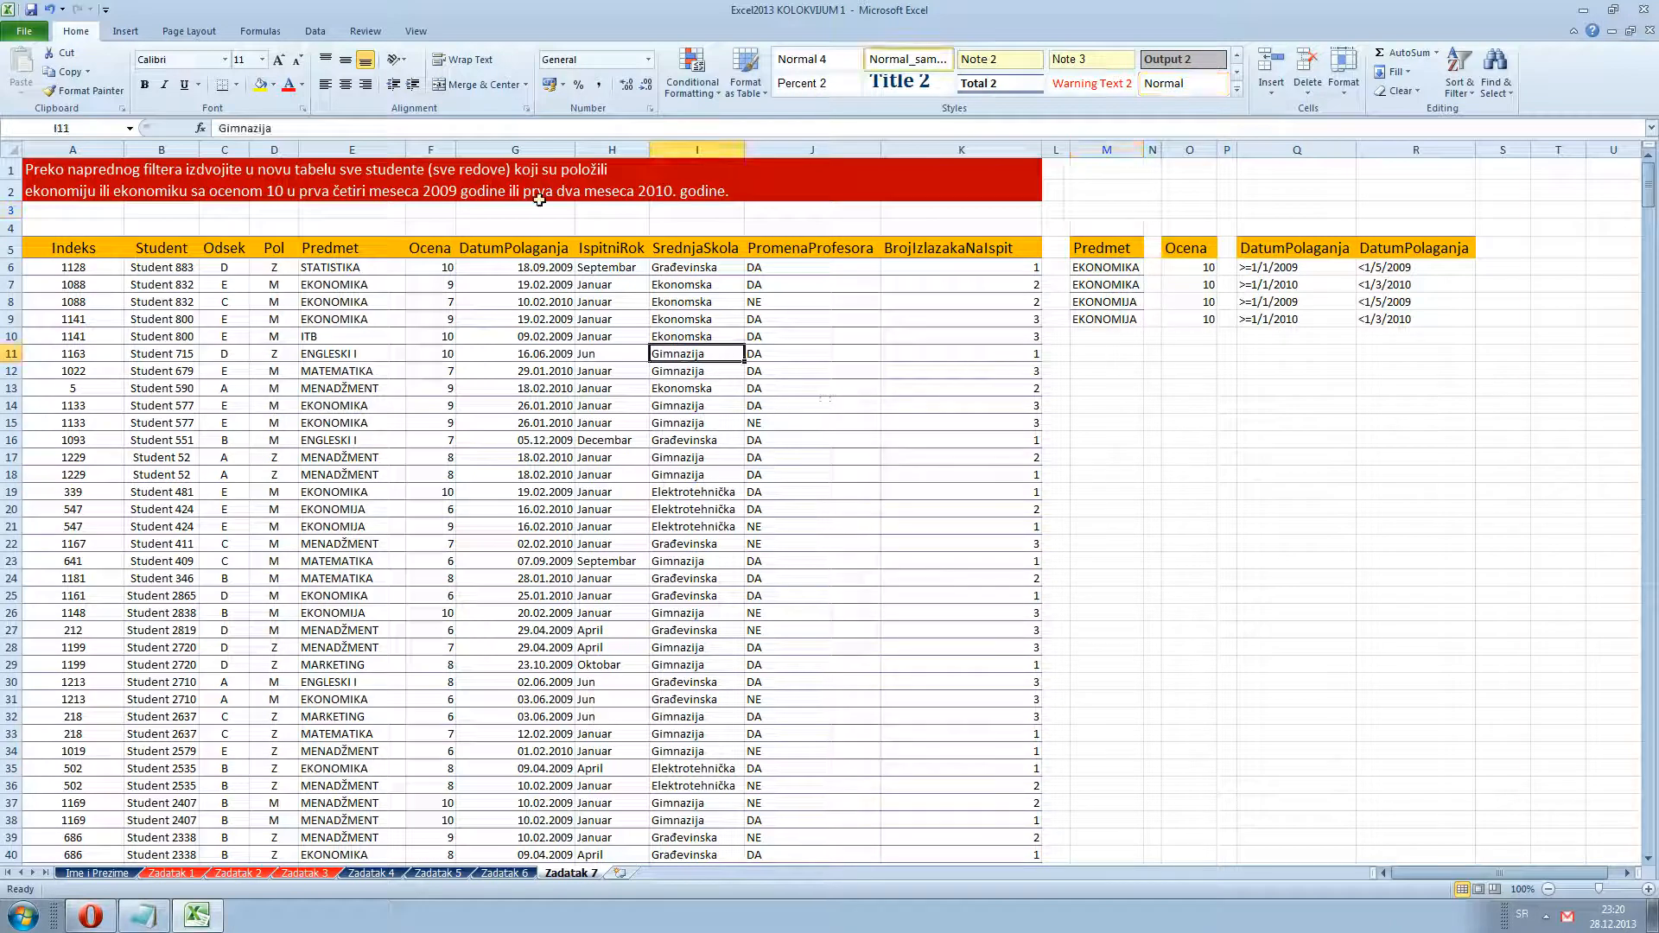
click(373, 495)
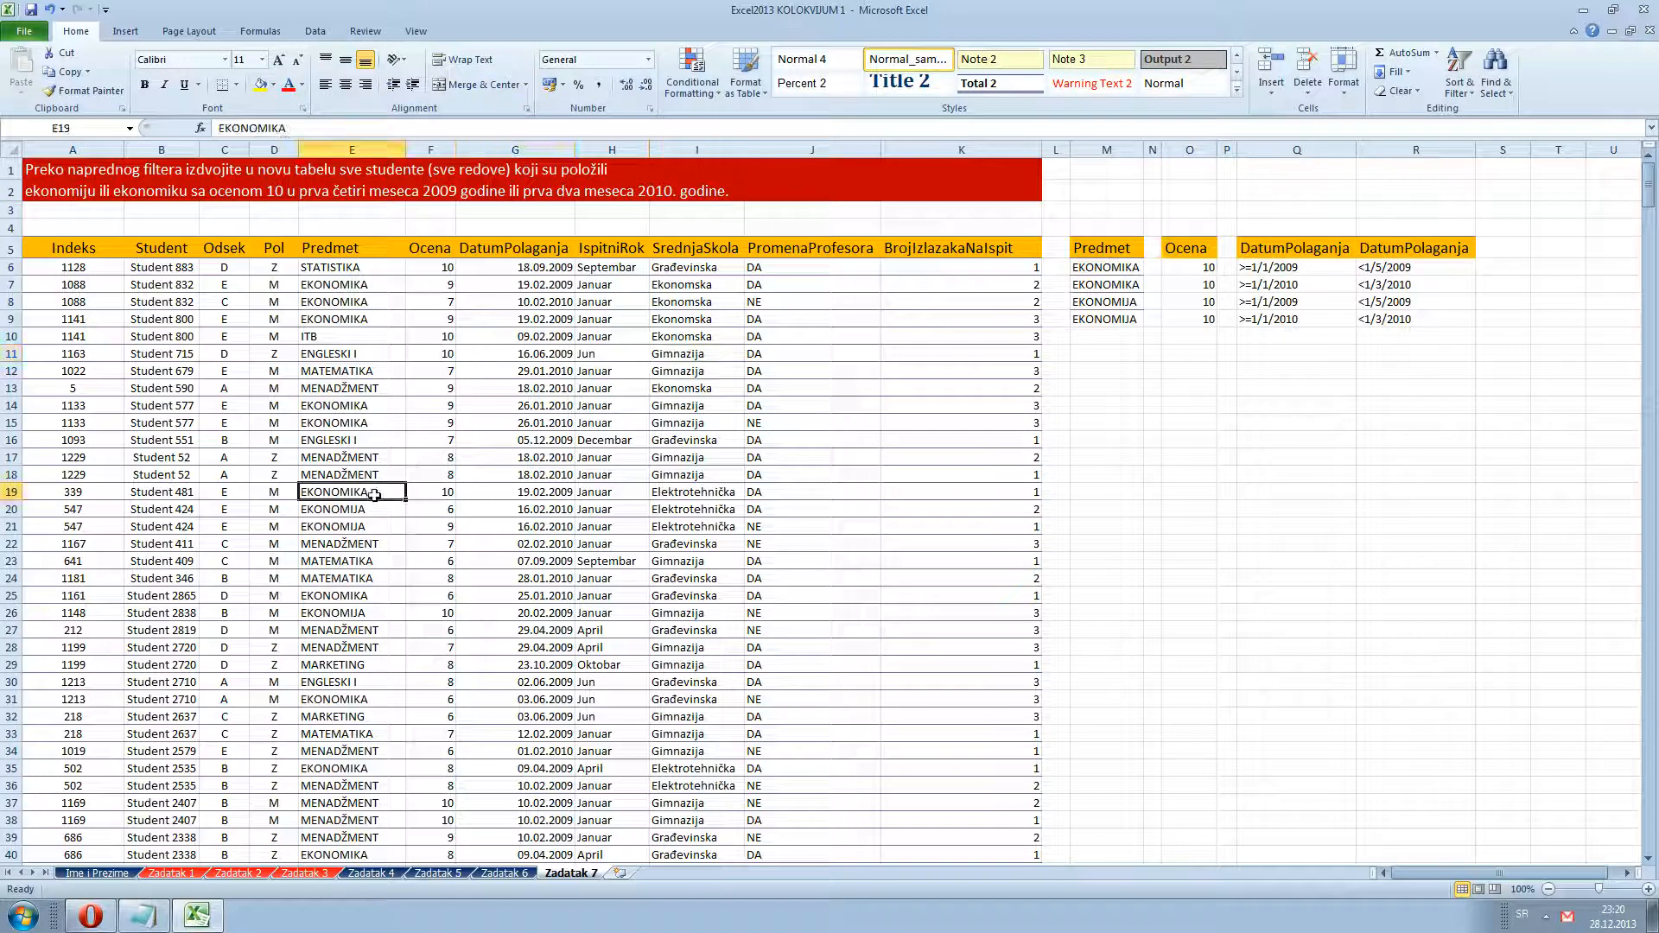
click(314, 32)
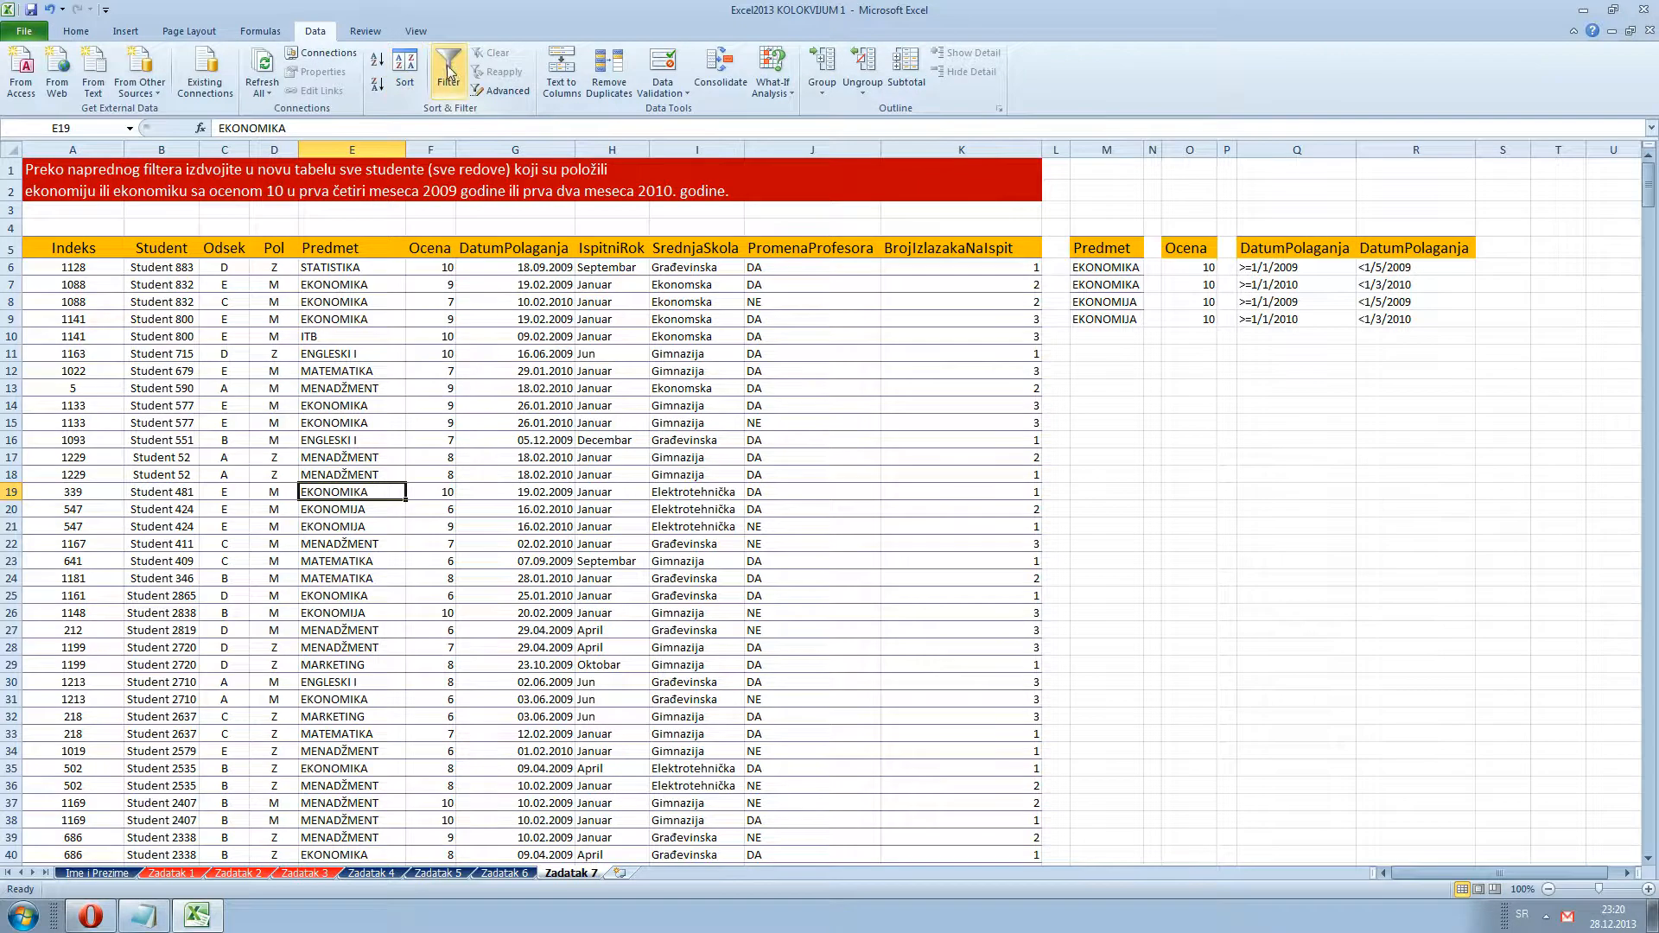
click(507, 90)
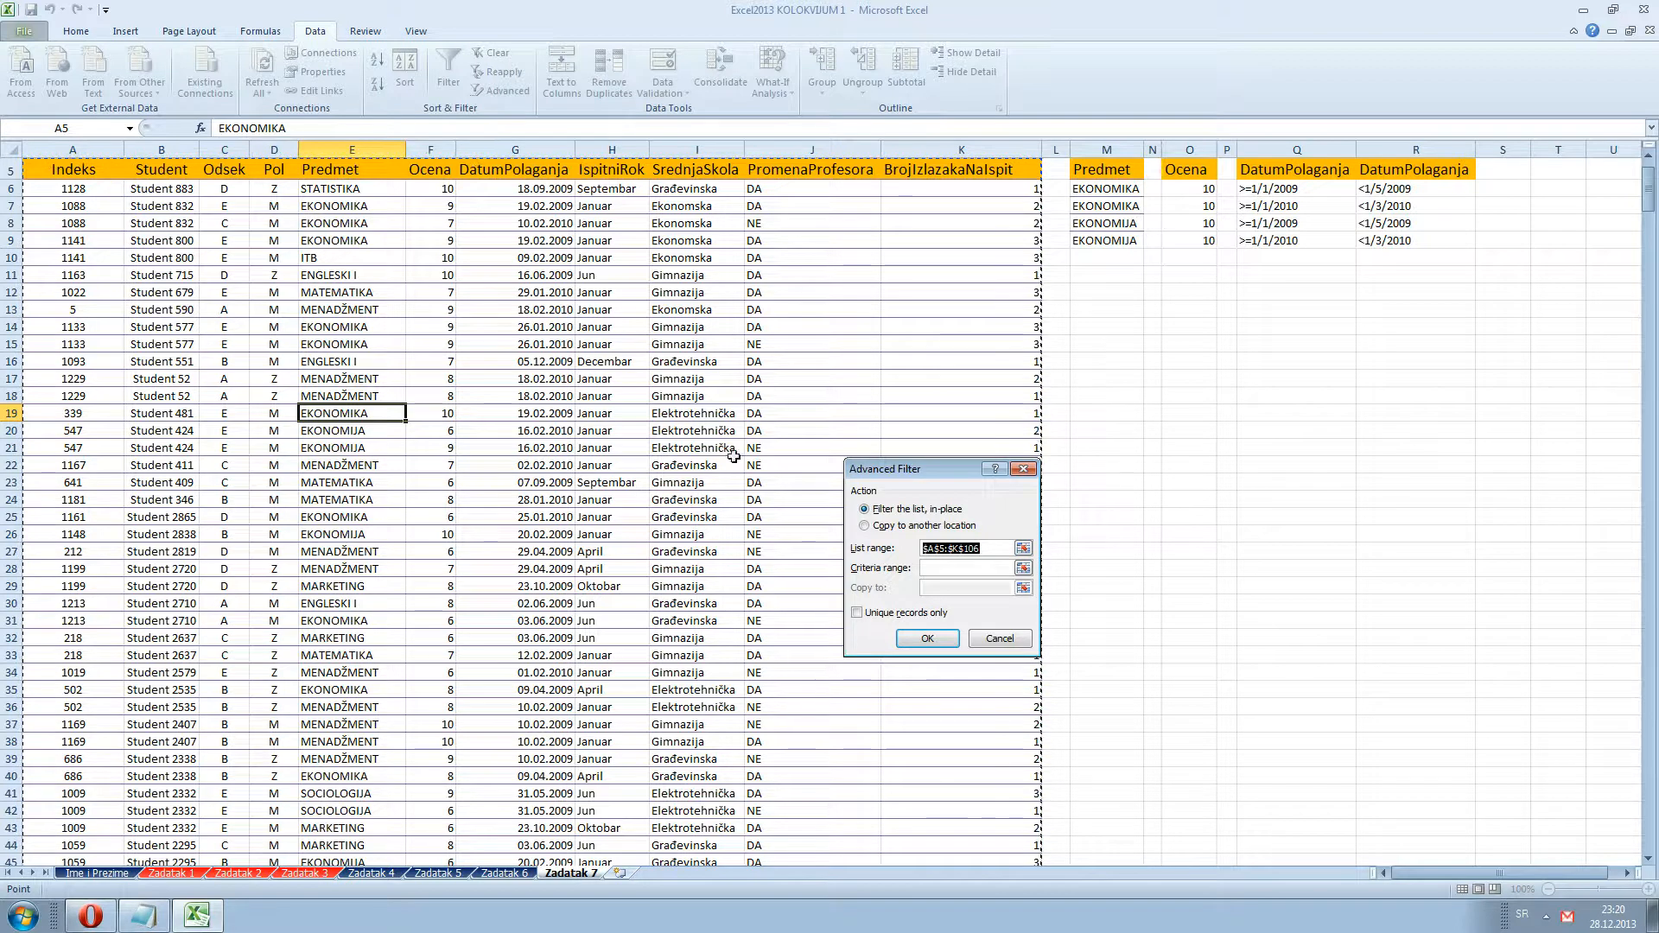
click(936, 569)
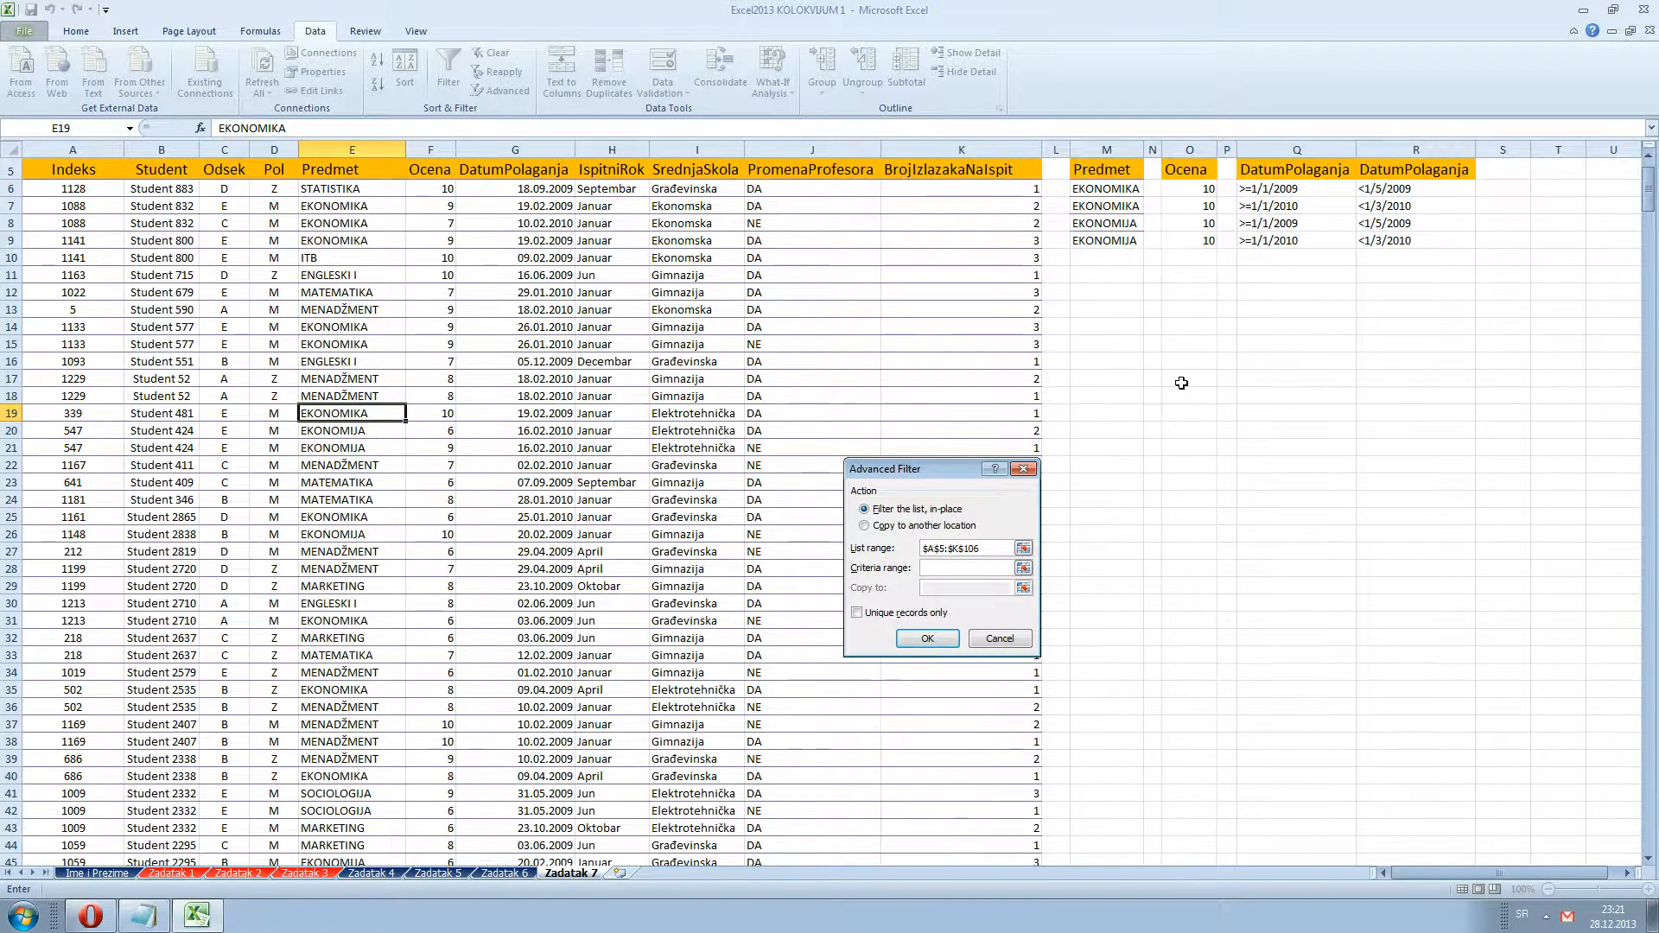
scroll(1179, 385, up, 2)
drag(1086, 248, 1406, 317)
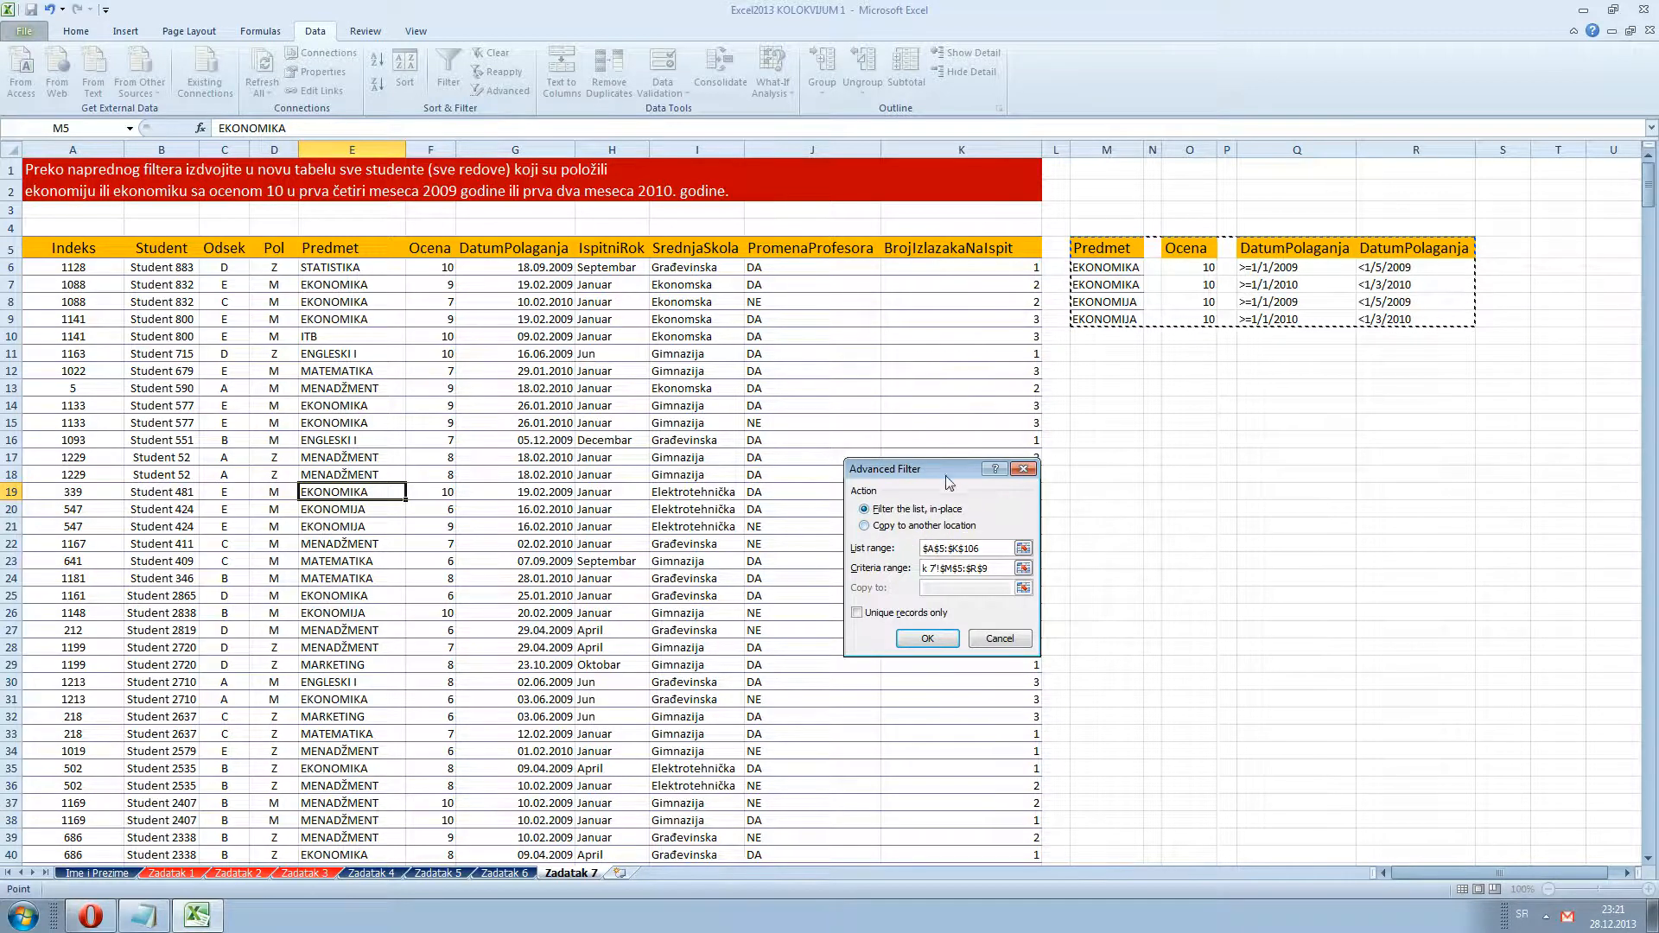
Set the advanced filter to copy its results to another location starting at S12, and run it
click(883, 529)
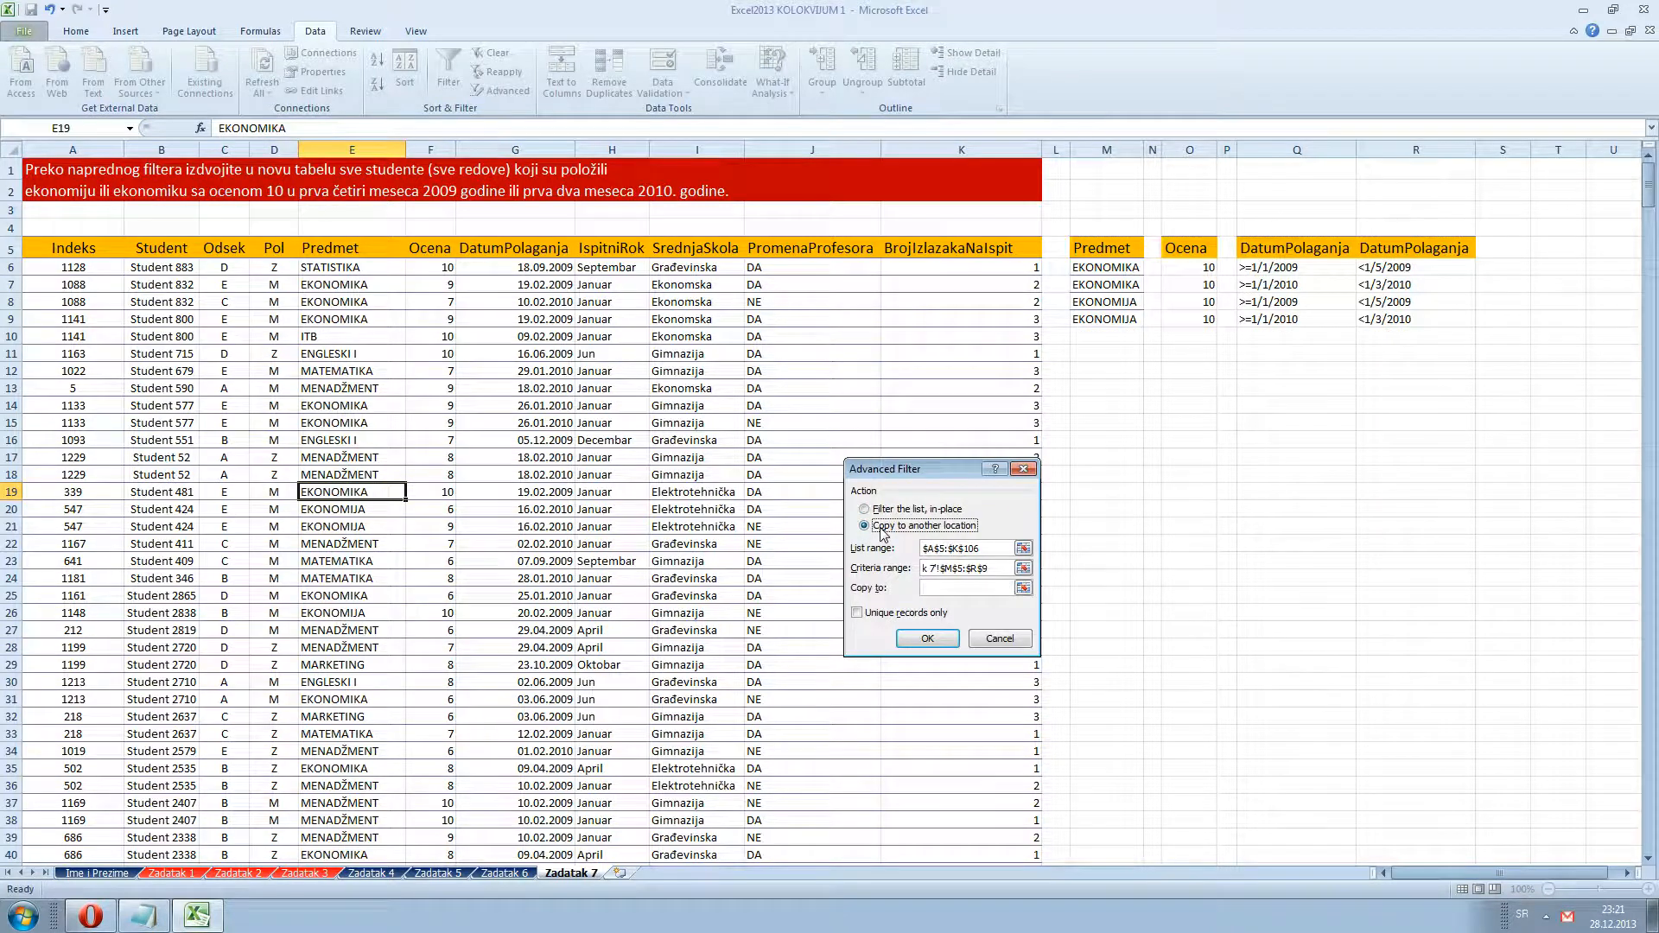
click(930, 588)
click(1504, 374)
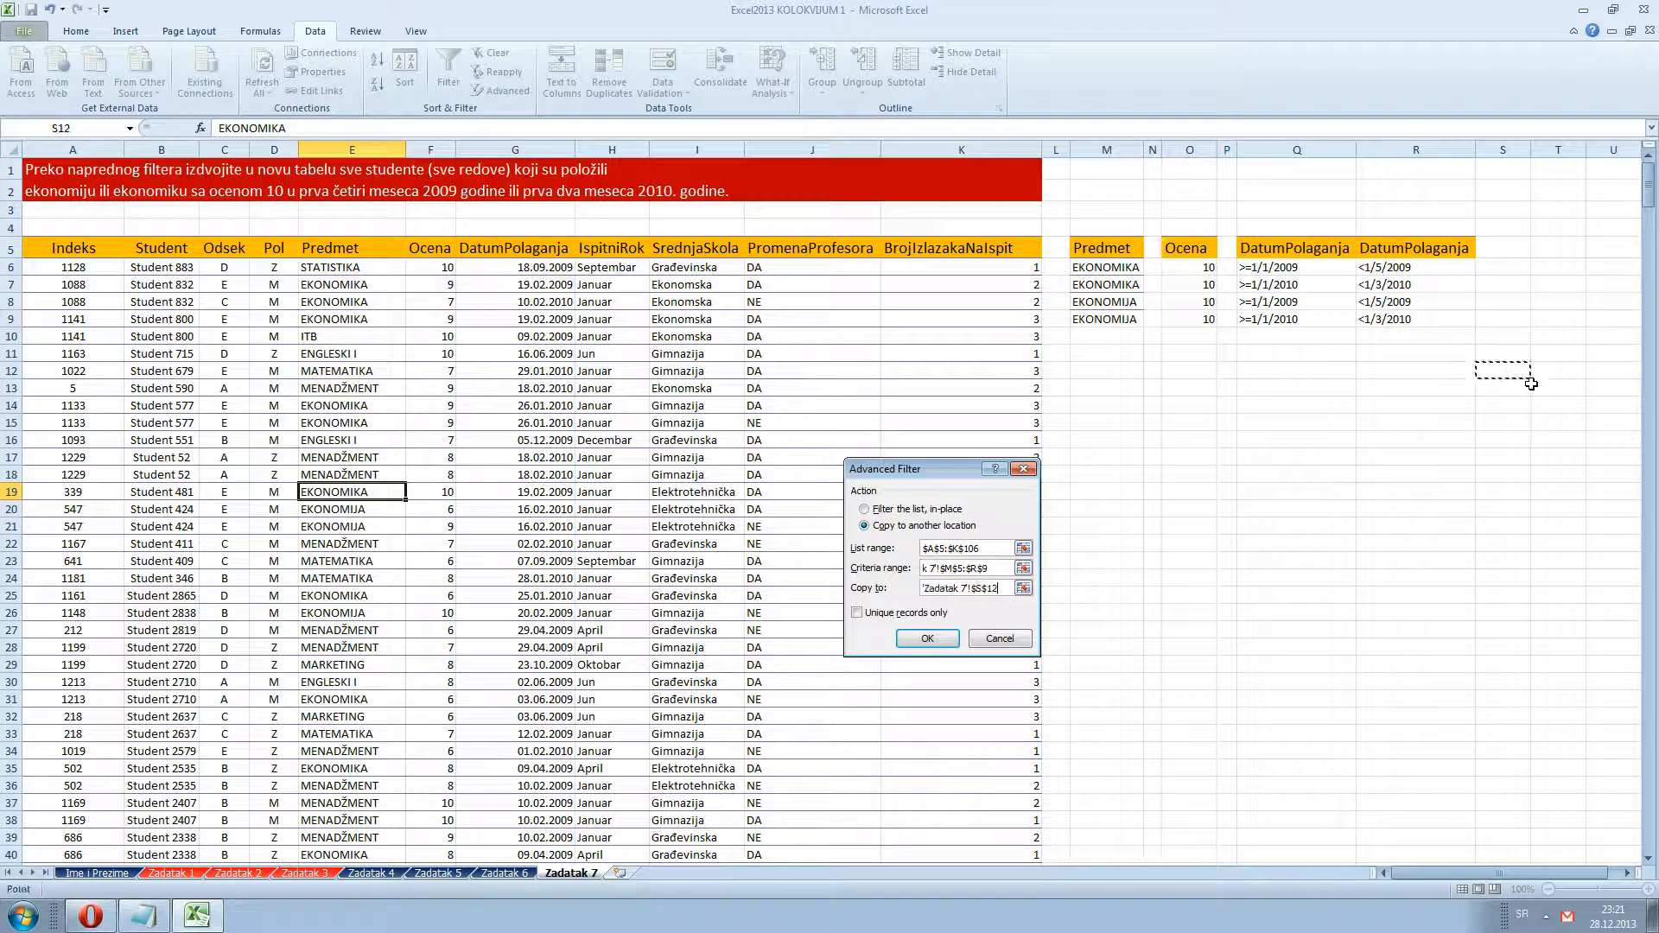
click(922, 638)
Fit columns S to AC to the contents of the extracted table
drag(1405, 873, 1486, 873)
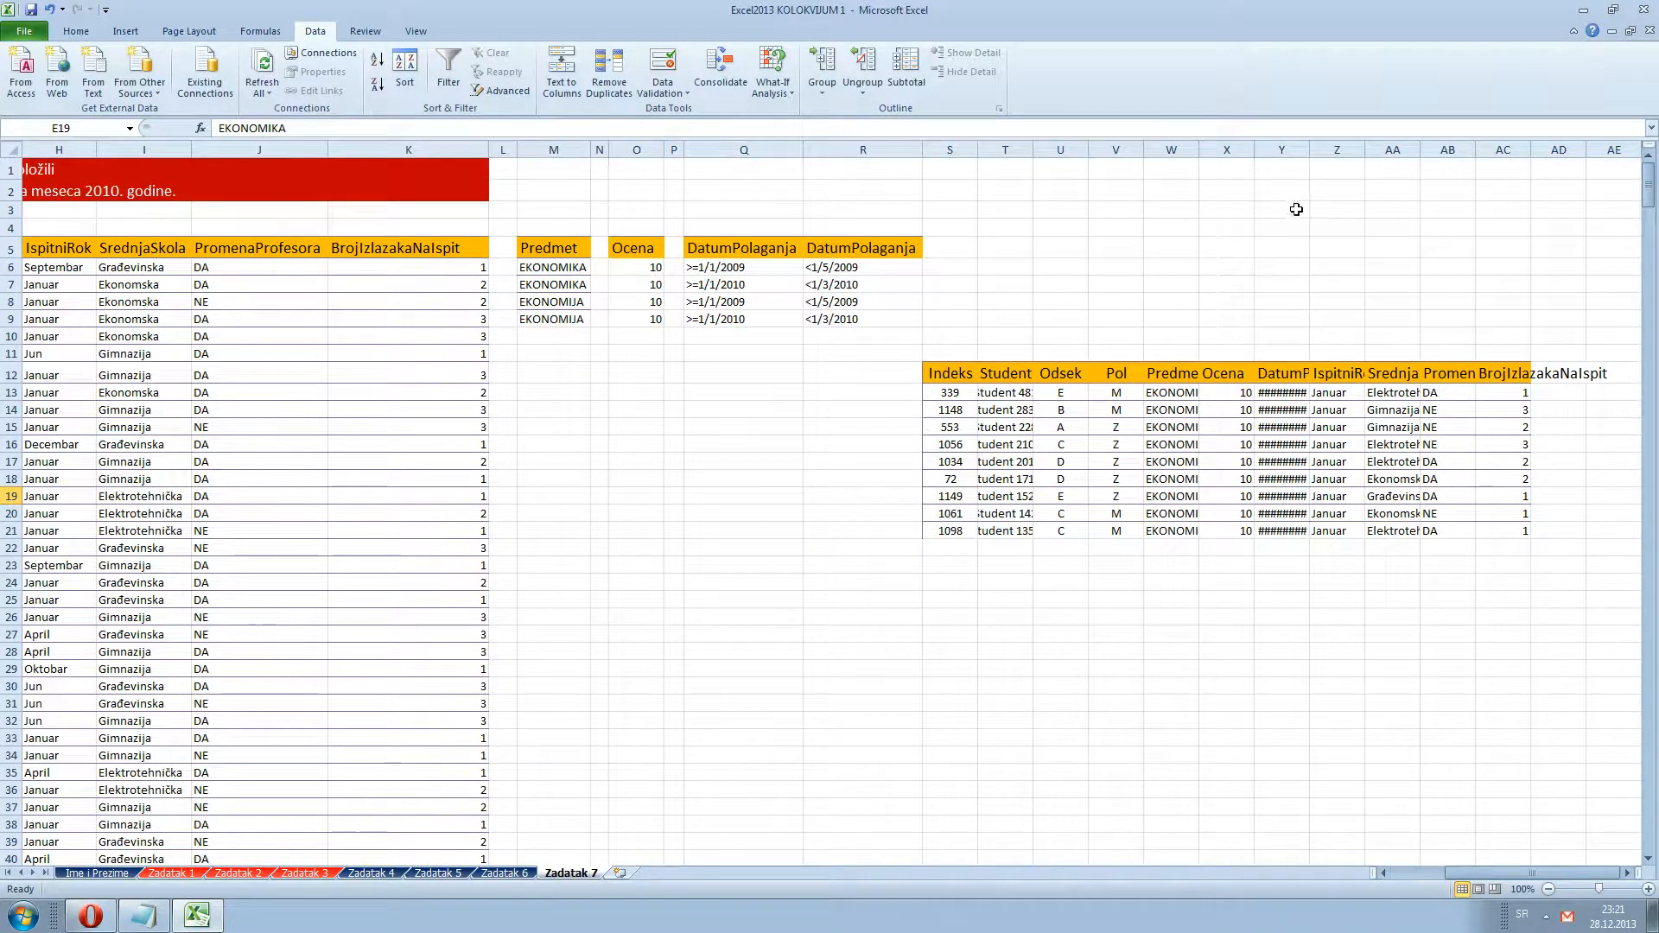
drag(951, 142, 1525, 148)
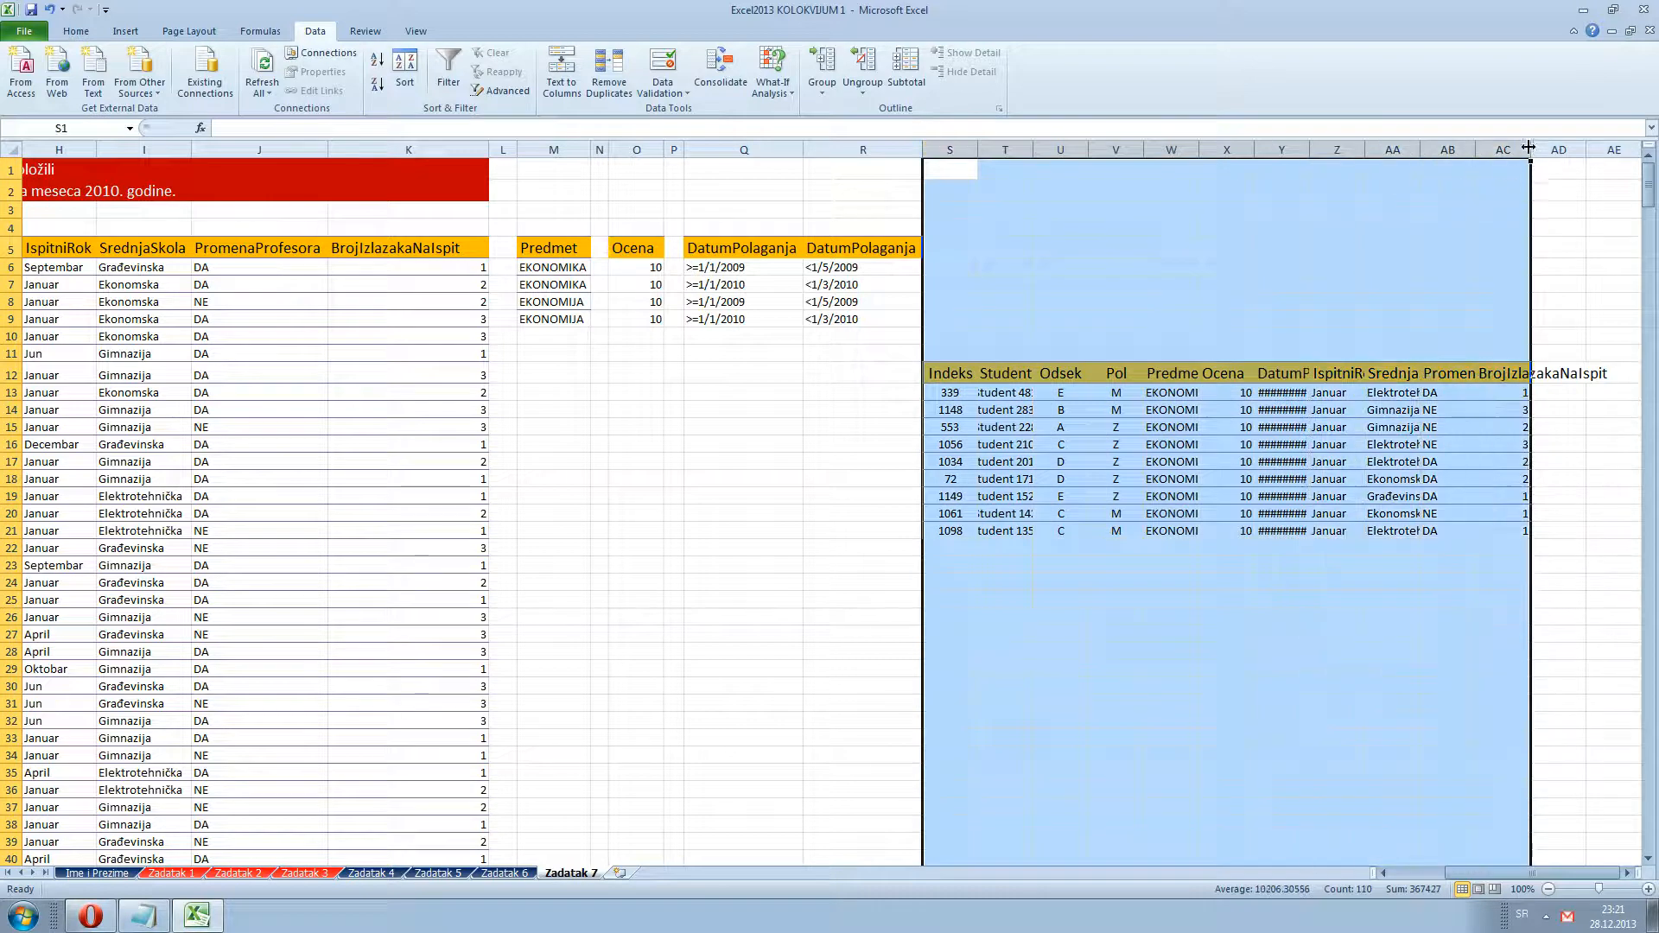
double_click(1531, 147)
drag(1476, 873, 1489, 880)
click(1388, 699)
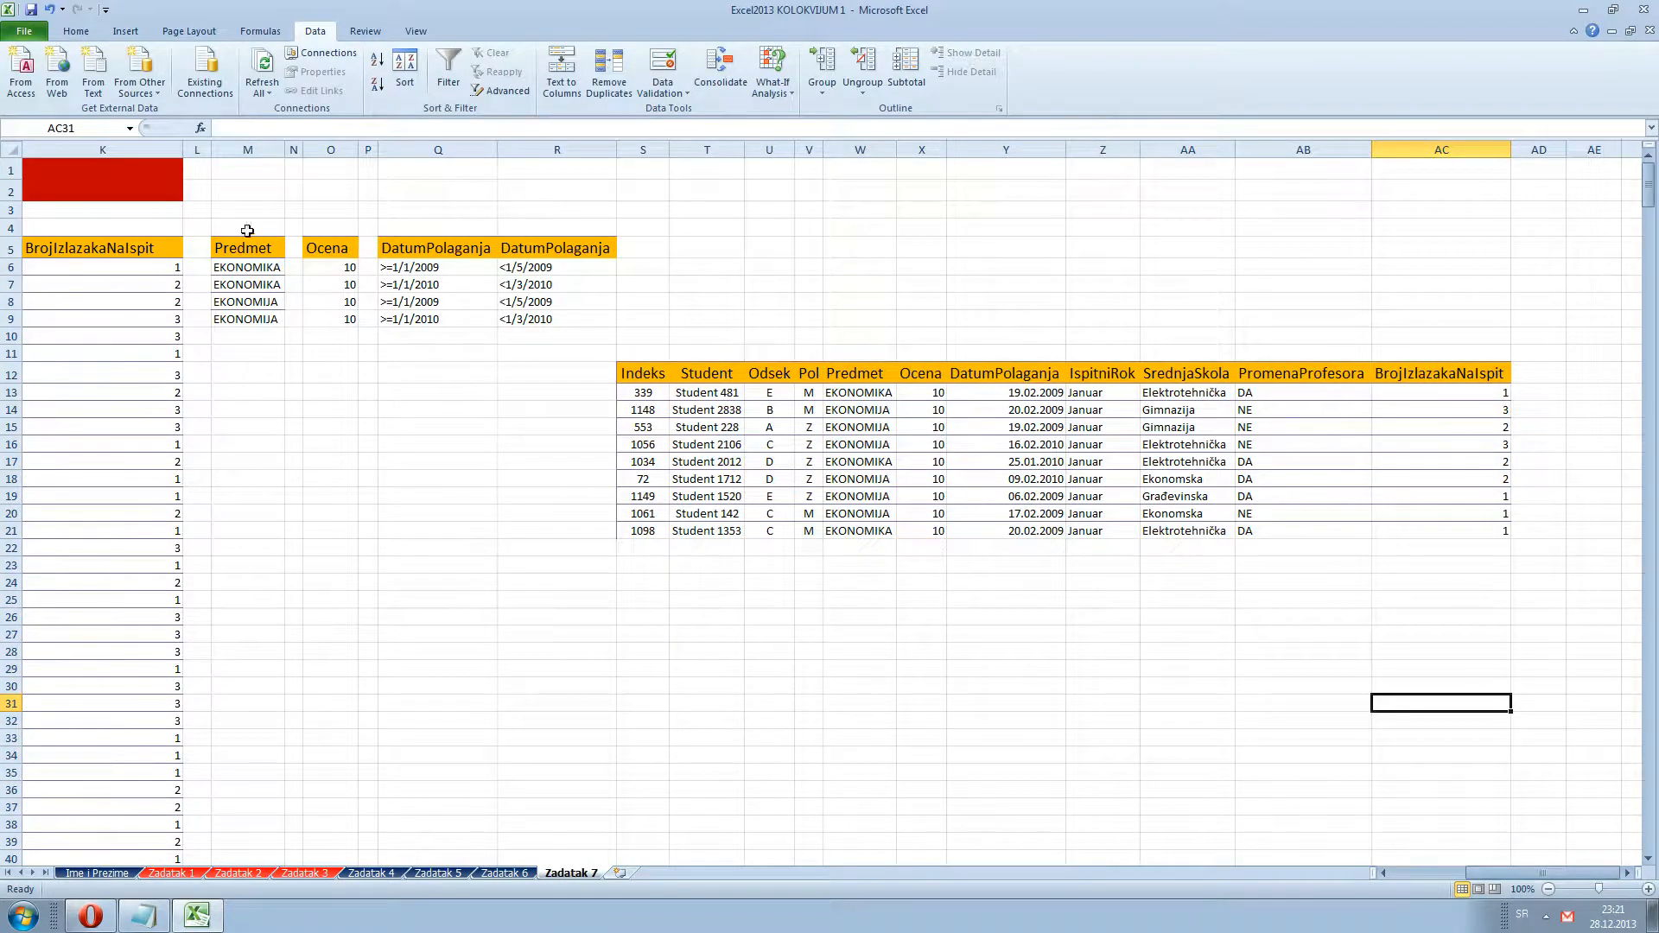
Check the extracted table's subjects, grades and exam dates against the criteria range and the original student table
drag(222, 248, 512, 321)
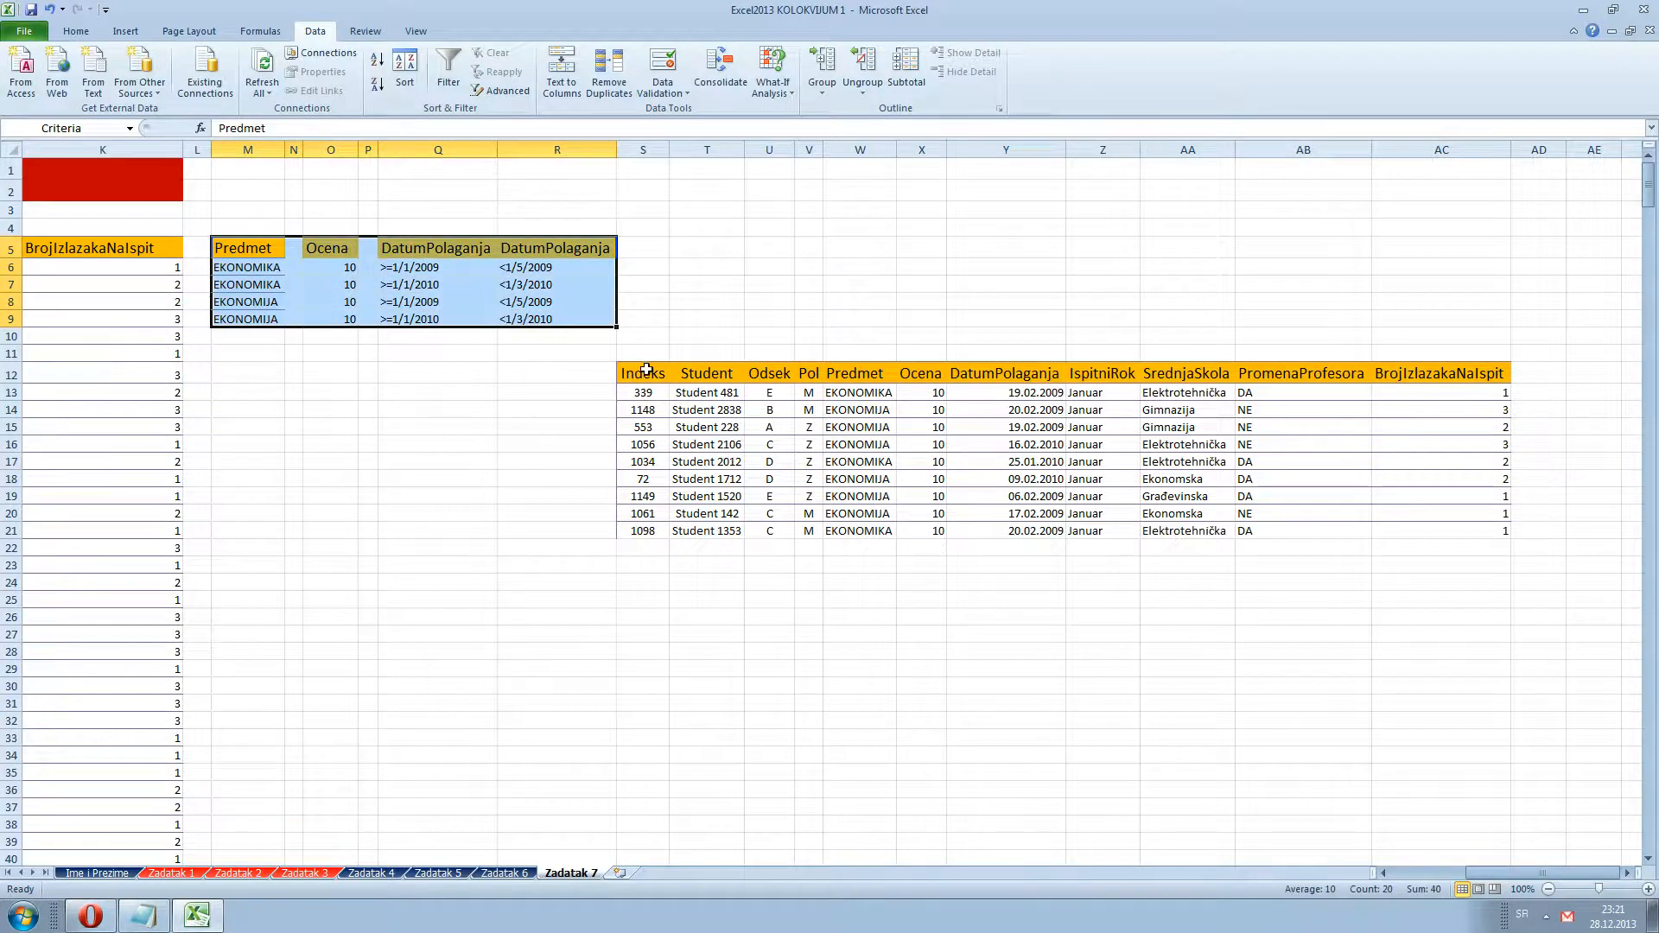
drag(642, 372, 1414, 526)
drag(1529, 879, 1434, 883)
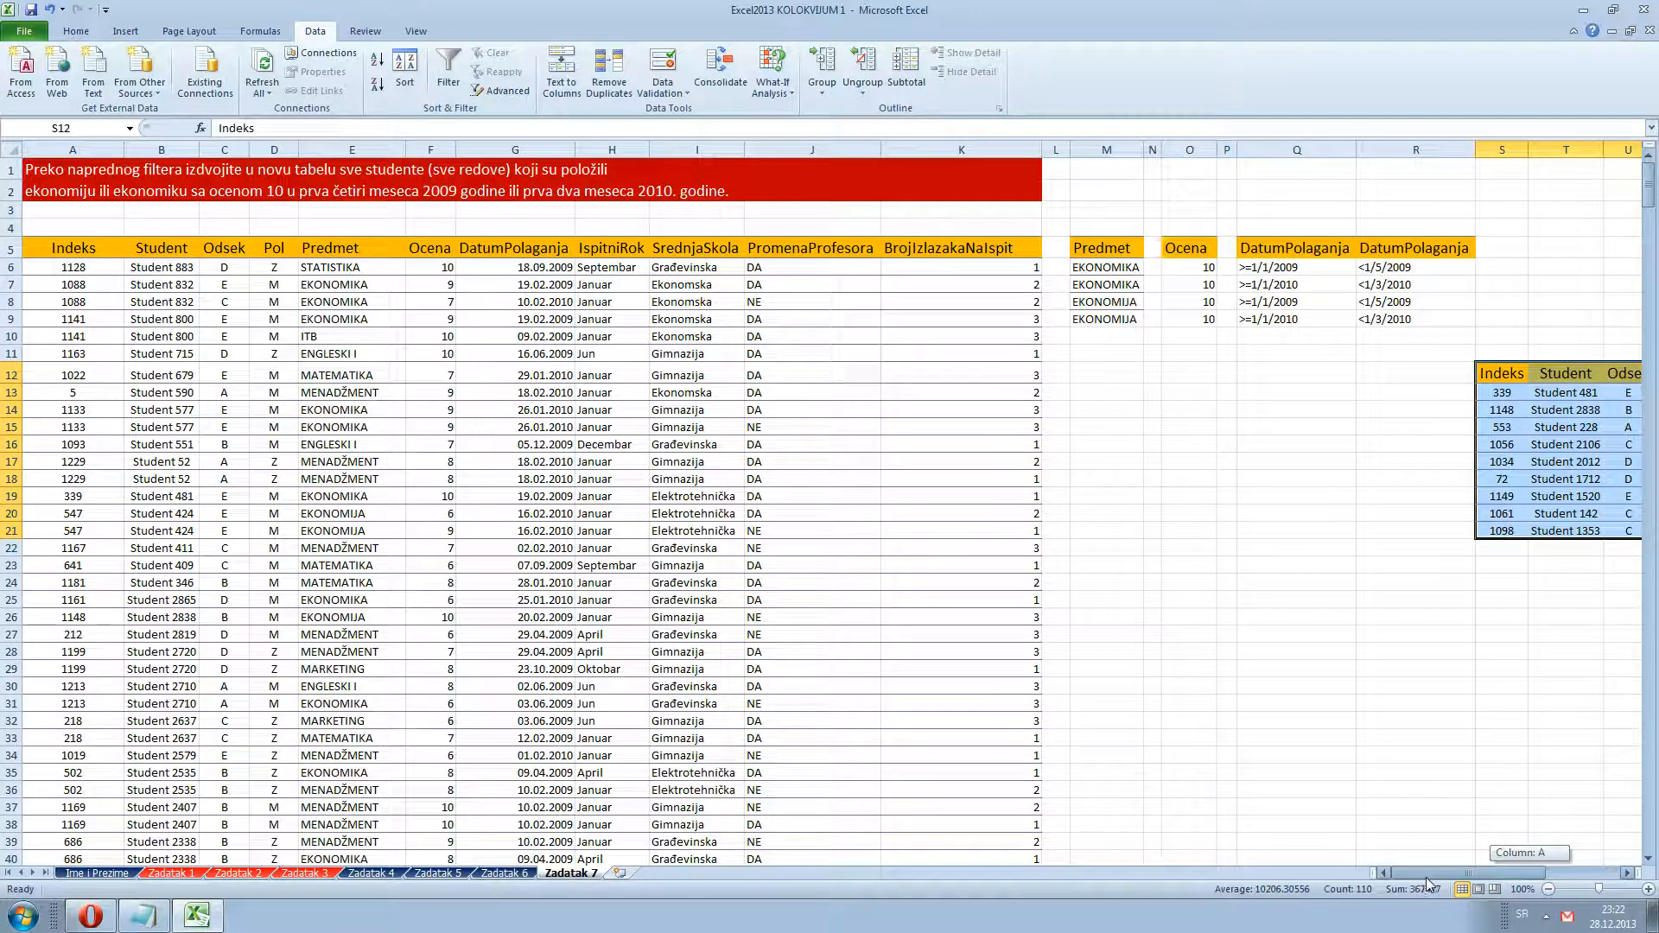
drag(1431, 878, 1506, 878)
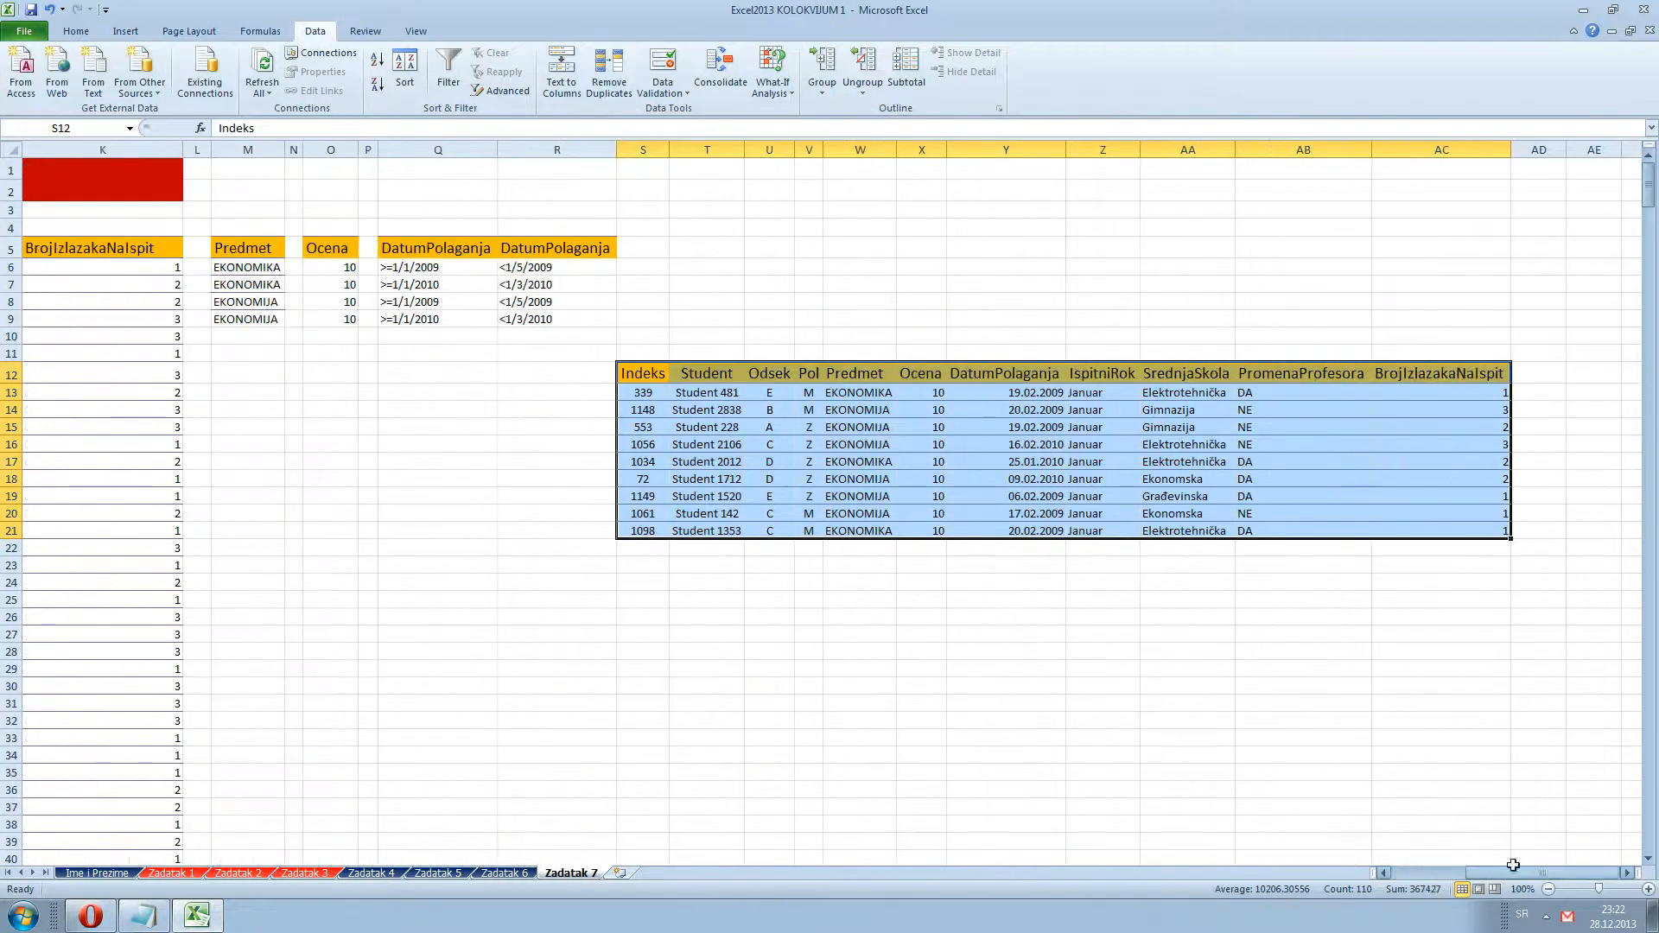
click(873, 635)
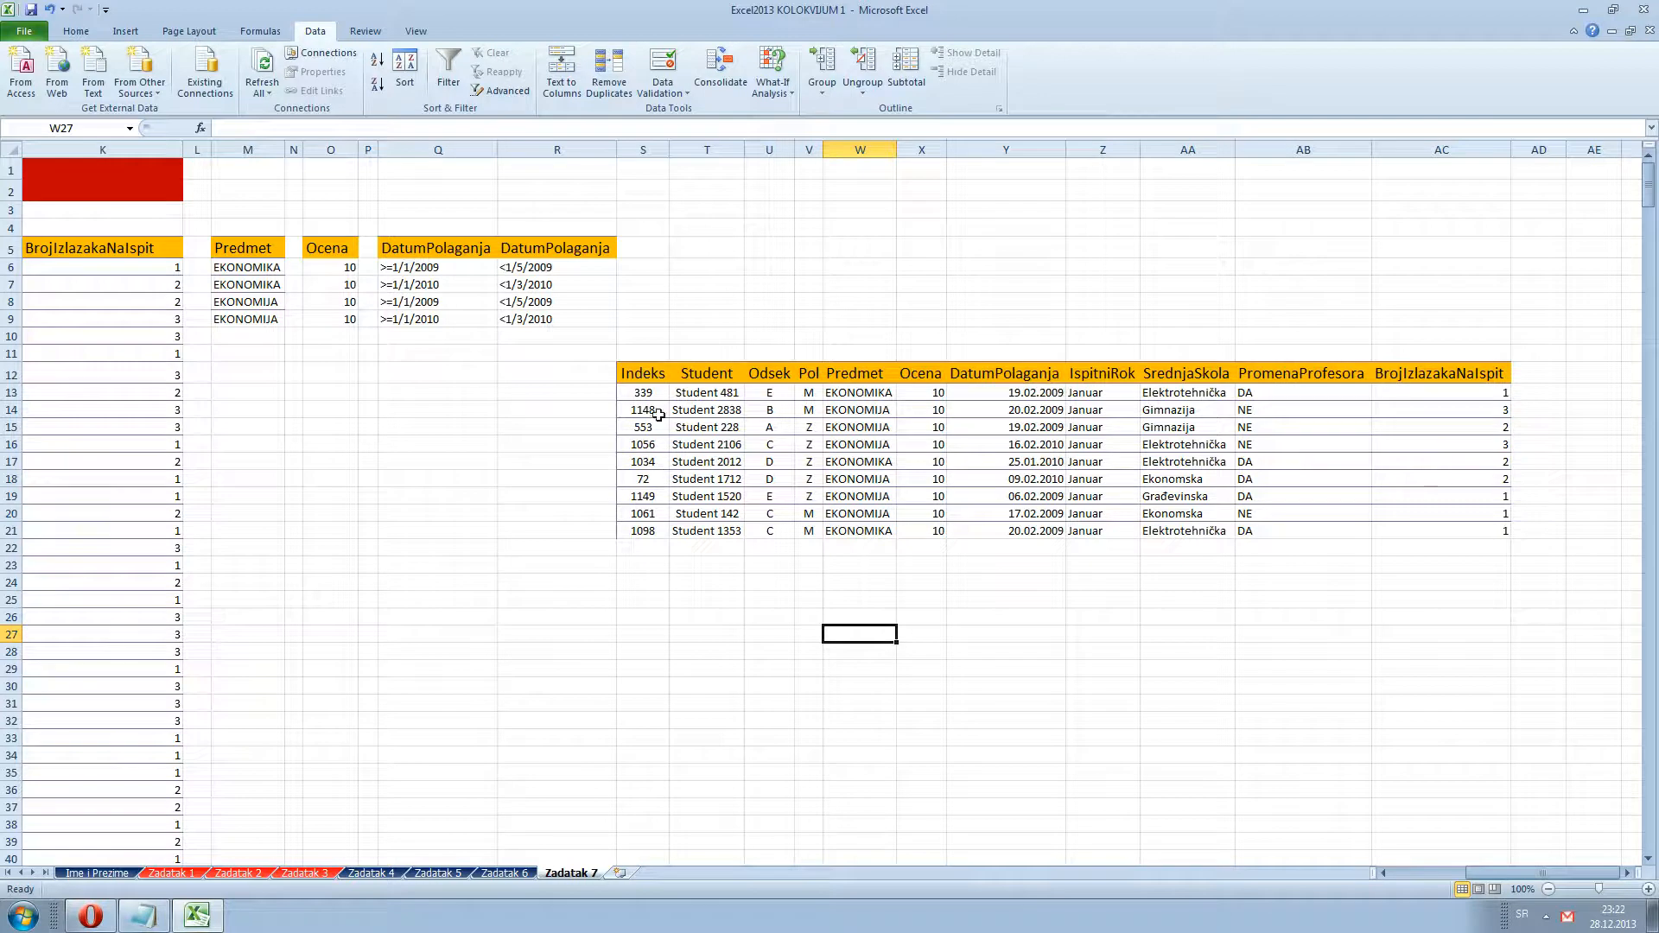
drag(670, 395, 1393, 527)
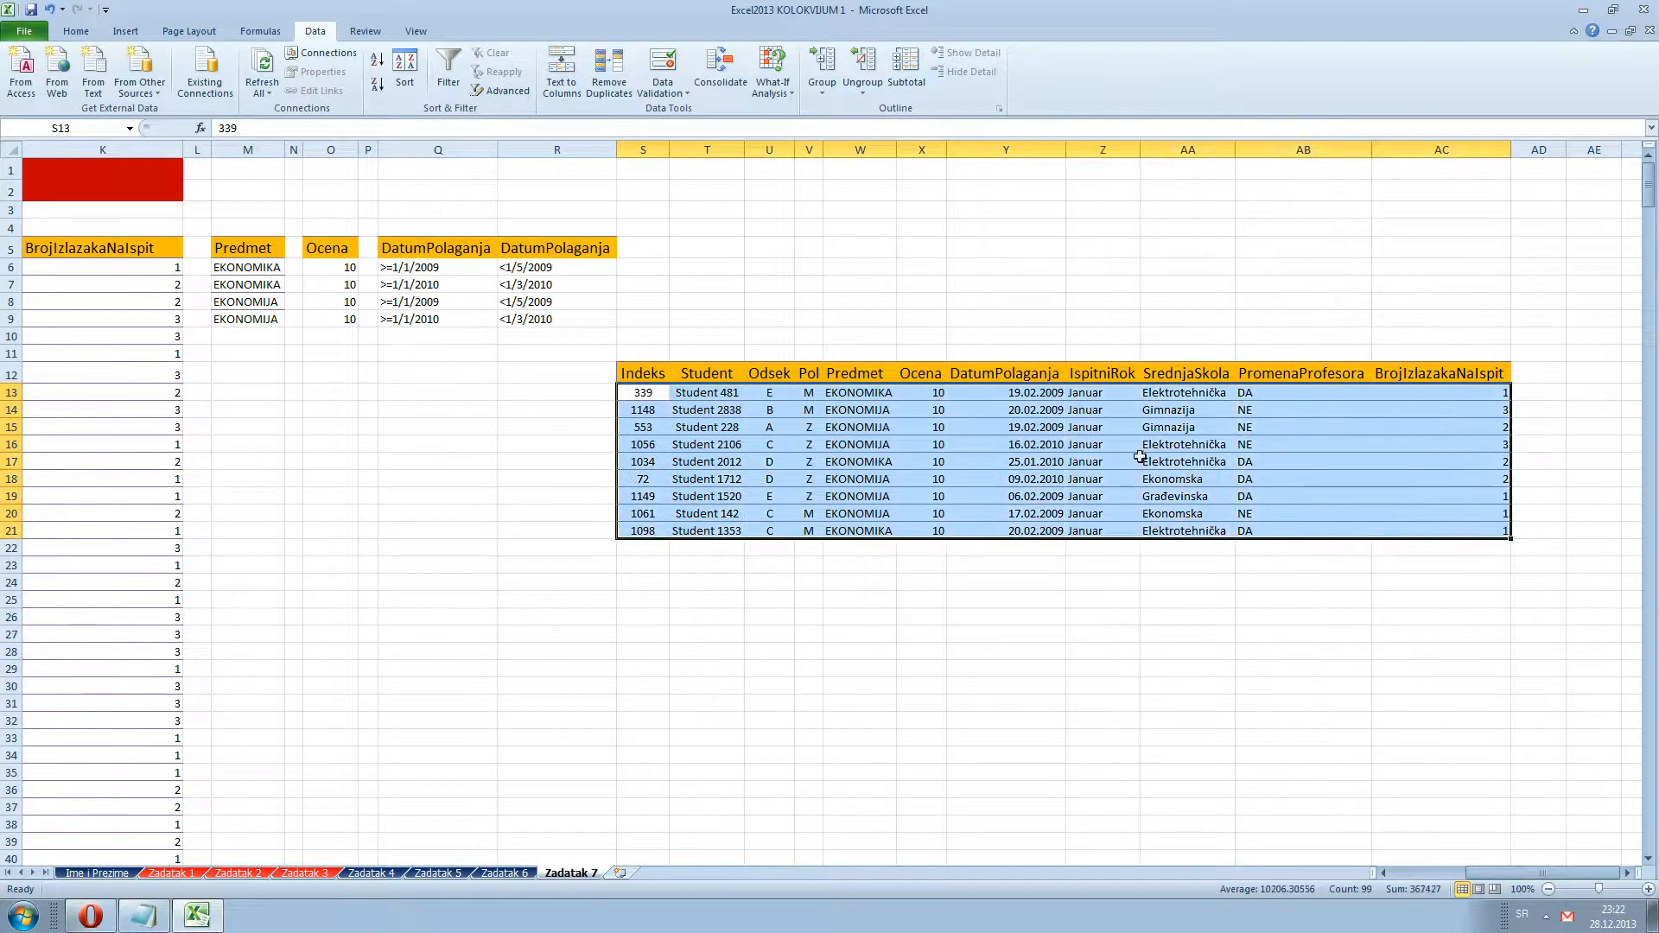
click(1025, 408)
click(989, 442)
click(962, 530)
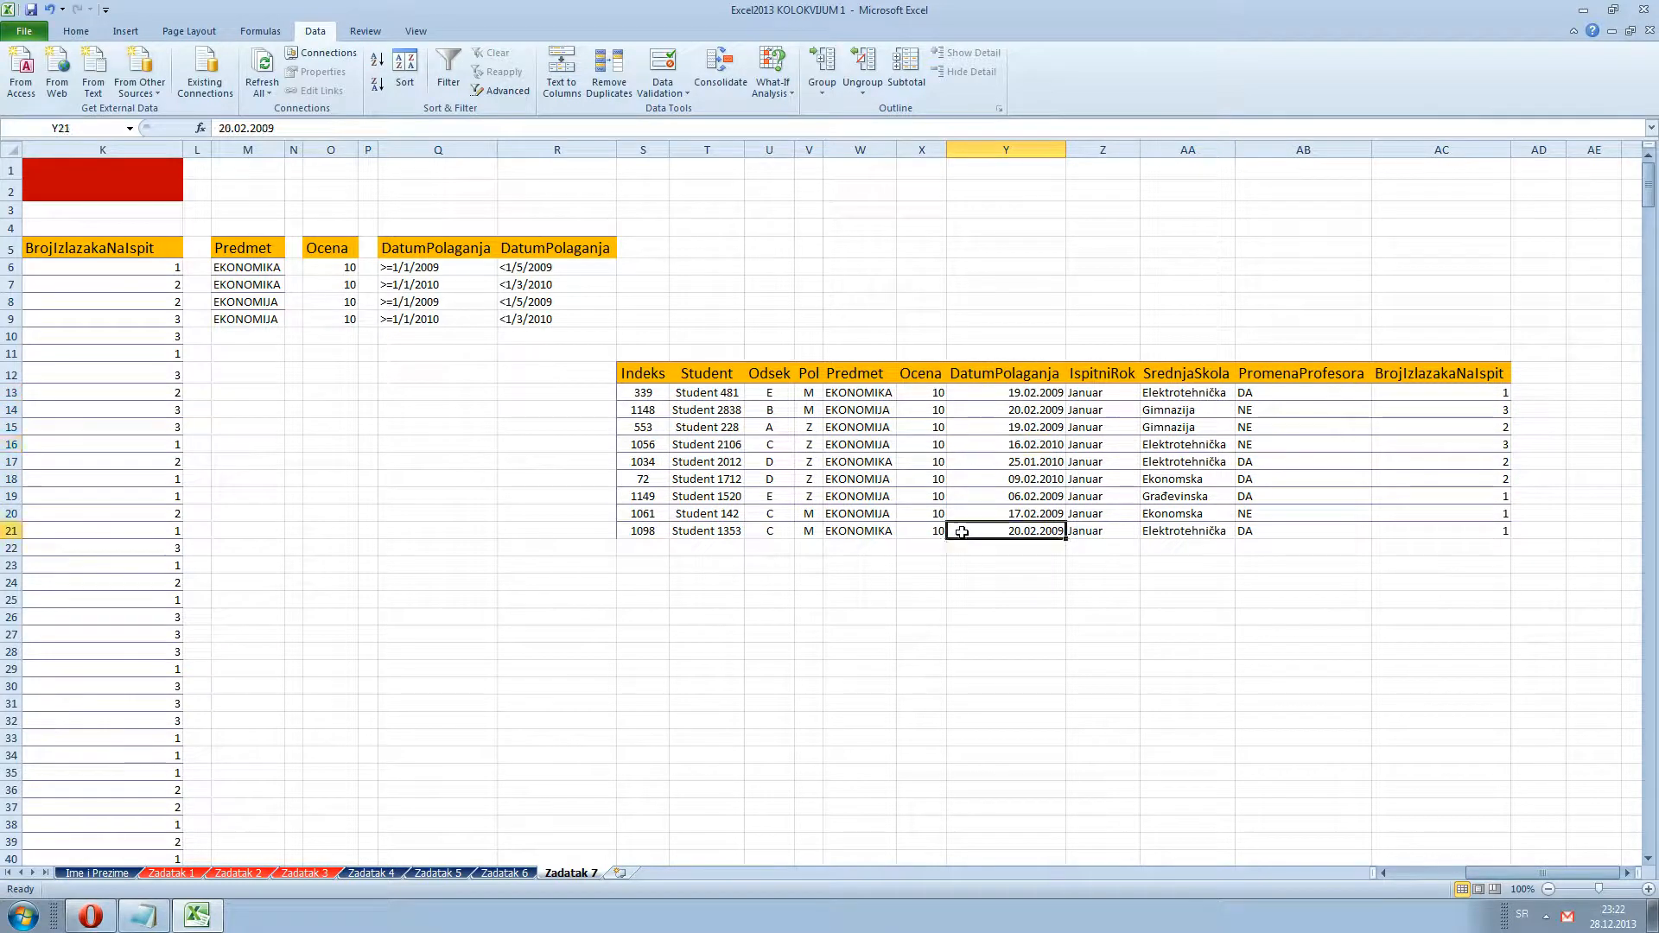
click(941, 465)
drag(1477, 874, 1375, 873)
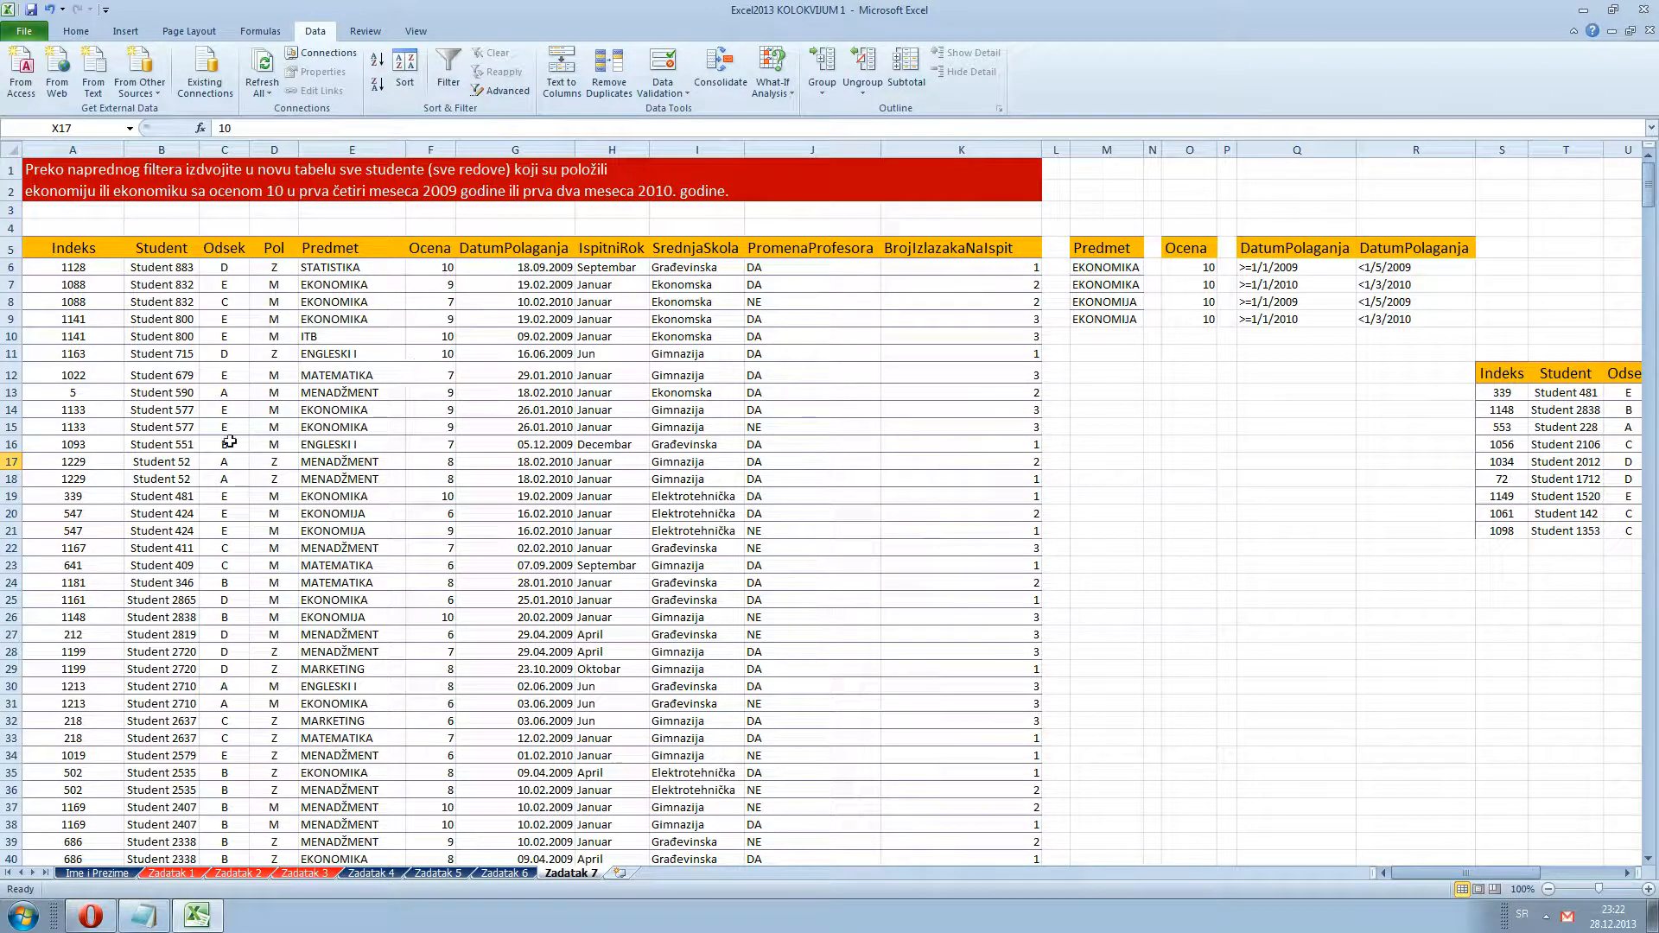
drag(1429, 873, 1365, 871)
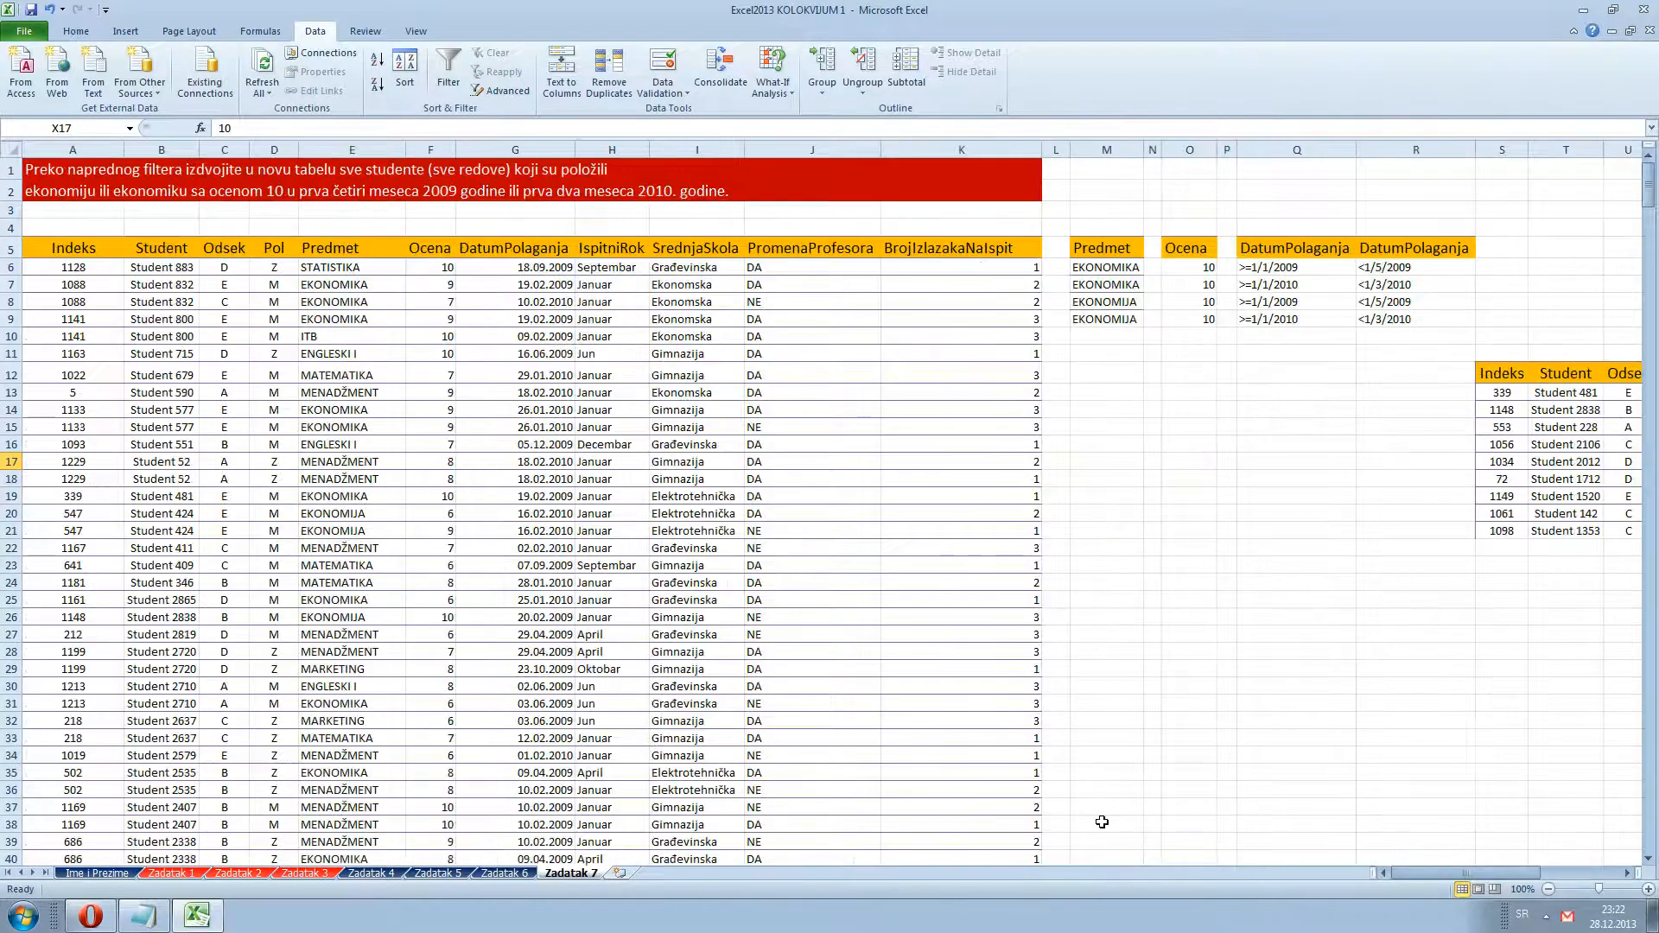